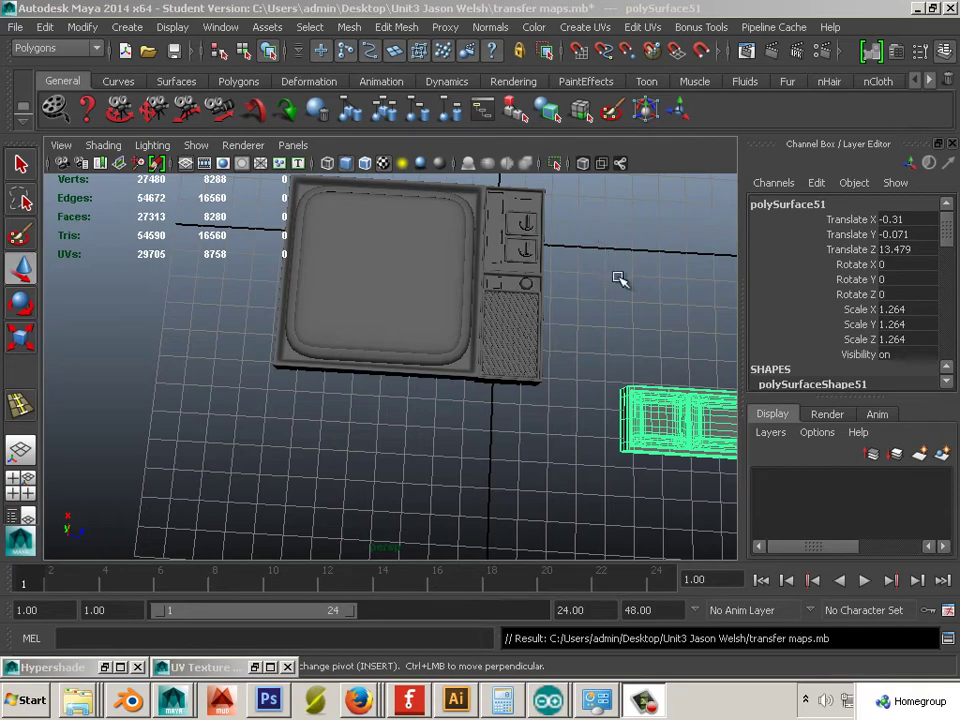
Move the selected front panel farther from the TV along Z, to about 14.74
{"action": "left_click_drag", "start_coordinate": [619, 279], "coordinate": [448, 214], "text": "alt"}
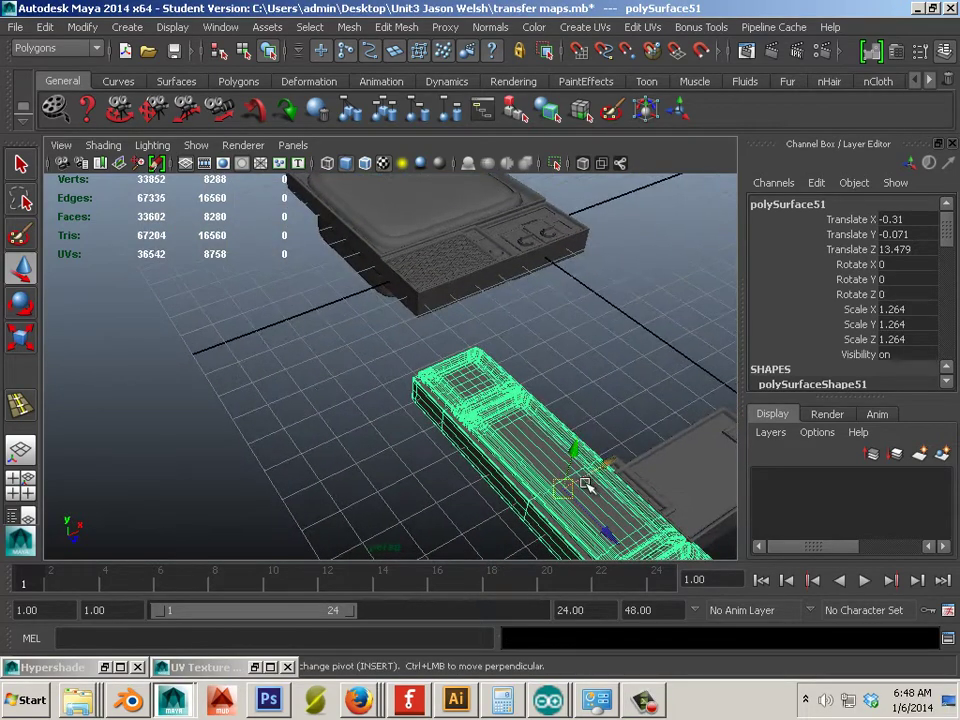
{"action": "left_click_drag", "start_coordinate": [592, 519], "coordinate": [639, 466]}
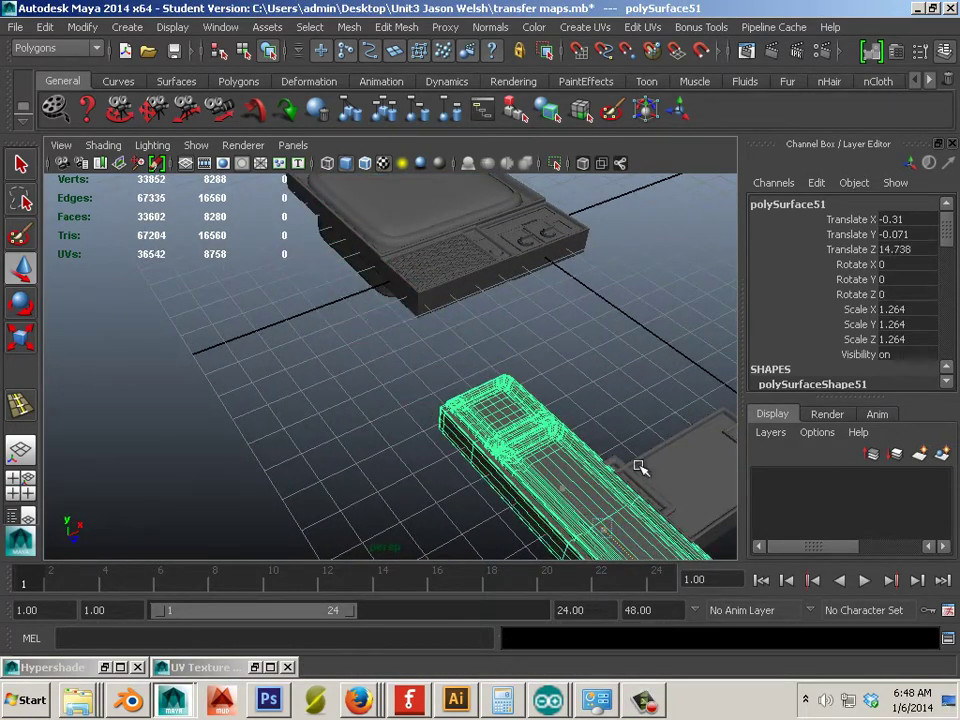
Create a polygon cube and move it out beside the speaker grille to X -6.021
{"action": "left_click_drag", "start_coordinate": [345, 352], "coordinate": [448, 375], "text": "alt"}
{"action": "middle_click_drag", "start_coordinate": [432, 375], "coordinate": [459, 399], "text": "alt"}
{"action": "left_click_drag", "start_coordinate": [459, 399], "coordinate": [409, 386], "text": "alt"}
{"action": "right_click_drag", "start_coordinate": [409, 386], "coordinate": [504, 411], "text": "alt"}
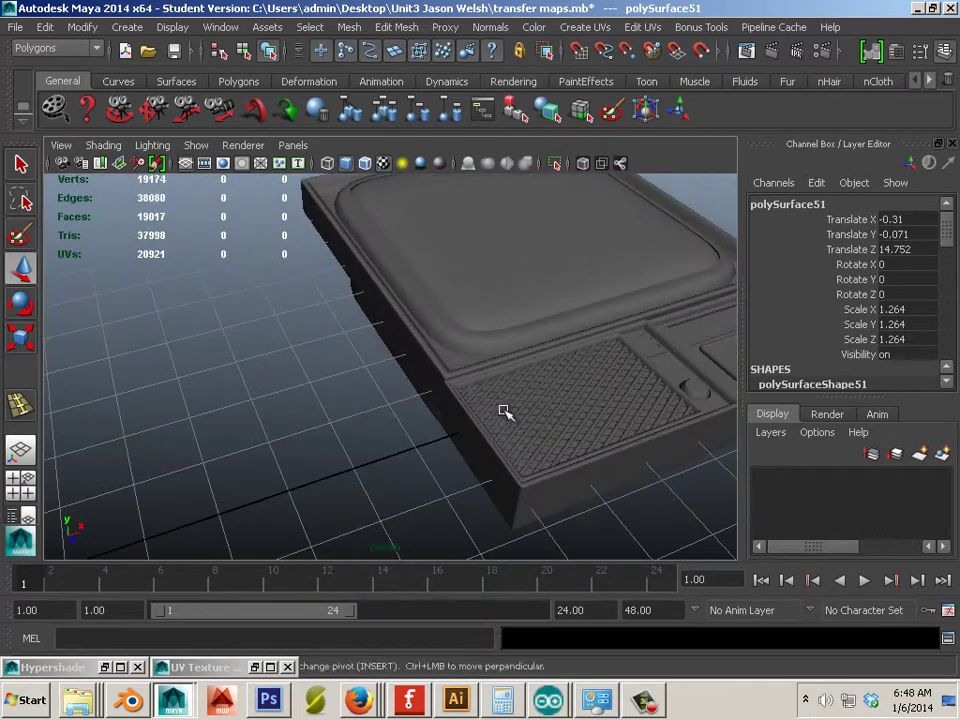
{"action": "left_click", "coordinate": [240, 82]}
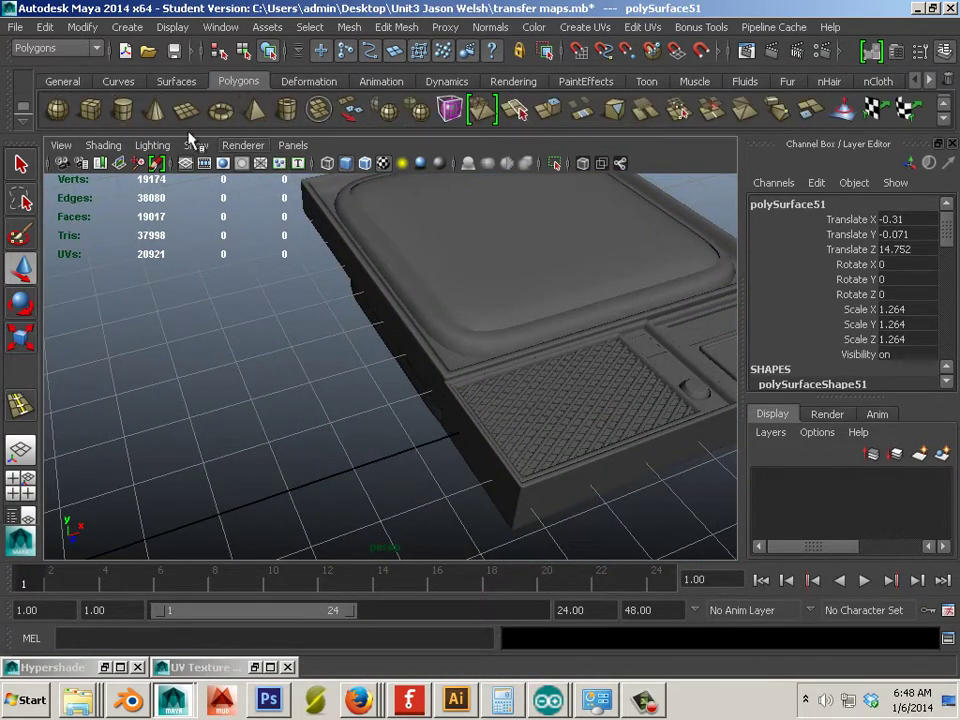
{"action": "left_click", "coordinate": [92, 112]}
{"action": "left_click_drag", "start_coordinate": [596, 360], "coordinate": [204, 377], "text": "alt"}
{"action": "key", "text": "f"}
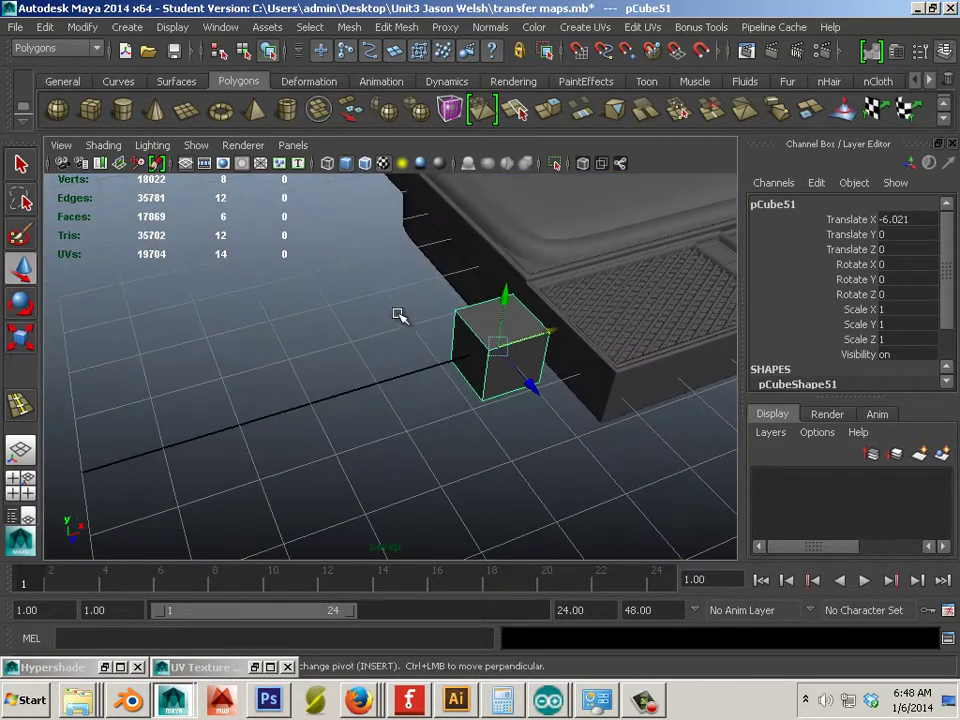
Scale the new cube into a flat square block, 2.147 in X and Z and 1.074 in Y
{"action": "left_click_drag", "start_coordinate": [396, 317], "coordinate": [692, 399], "text": "alt"}
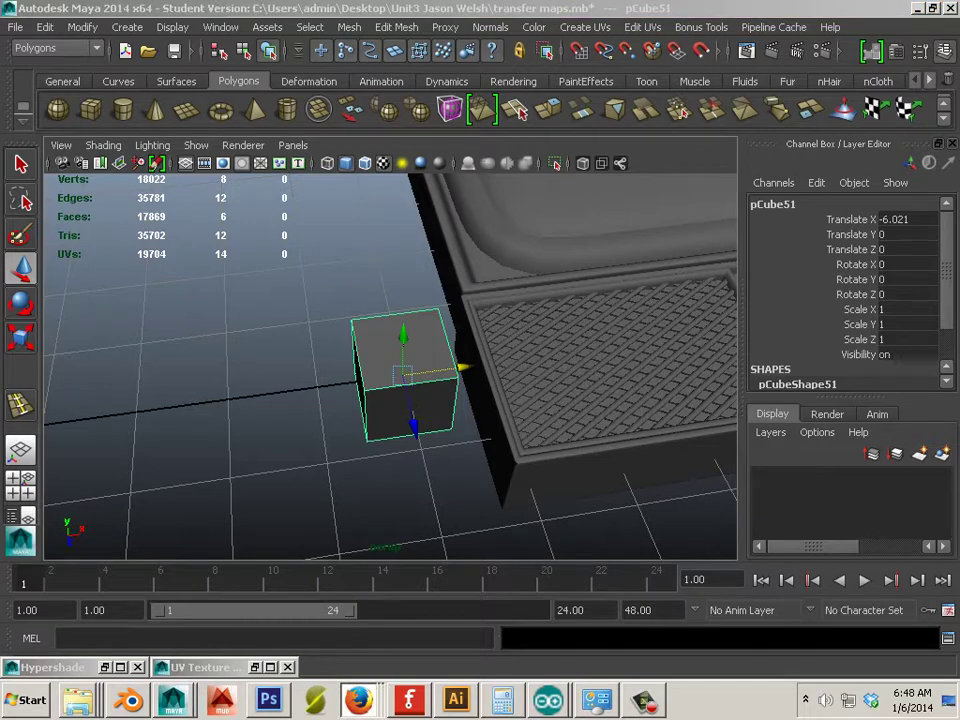
{"action": "left_click_drag", "start_coordinate": [297, 430], "coordinate": [335, 410], "text": "alt"}
{"action": "left_click", "coordinate": [28, 343]}
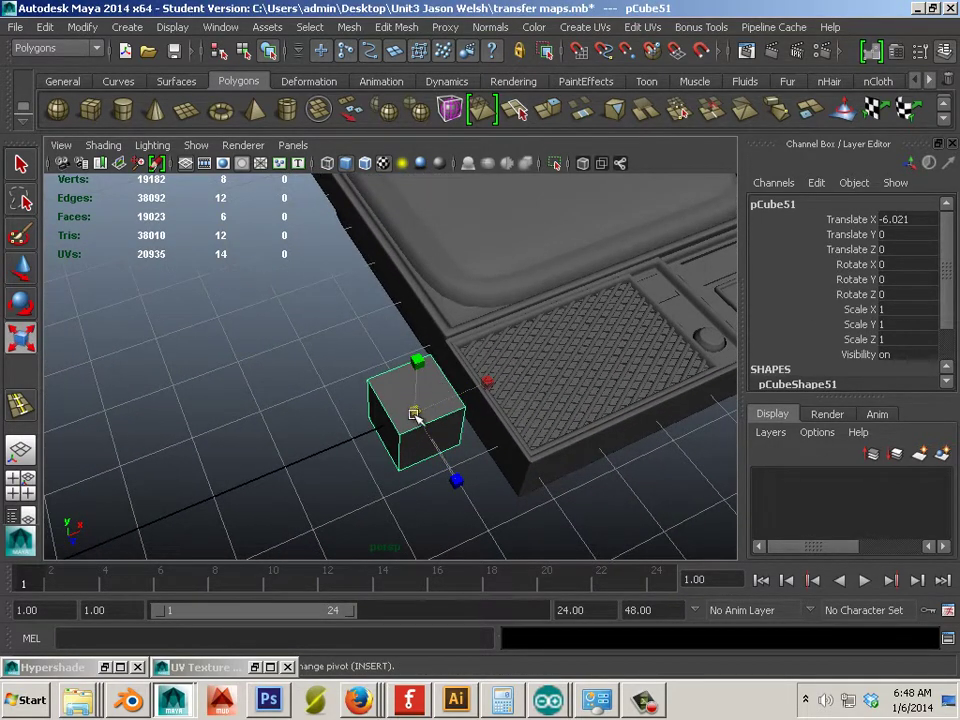
{"action": "left_click_drag", "start_coordinate": [415, 413], "coordinate": [493, 380]}
{"action": "left_click_drag", "start_coordinate": [423, 229], "coordinate": [360, 407]}
Check the vintage TV photo in Firefox and, back in Maya, move the block clear of the TV to X -7.371
{"action": "key", "text": "alt+Tab"}
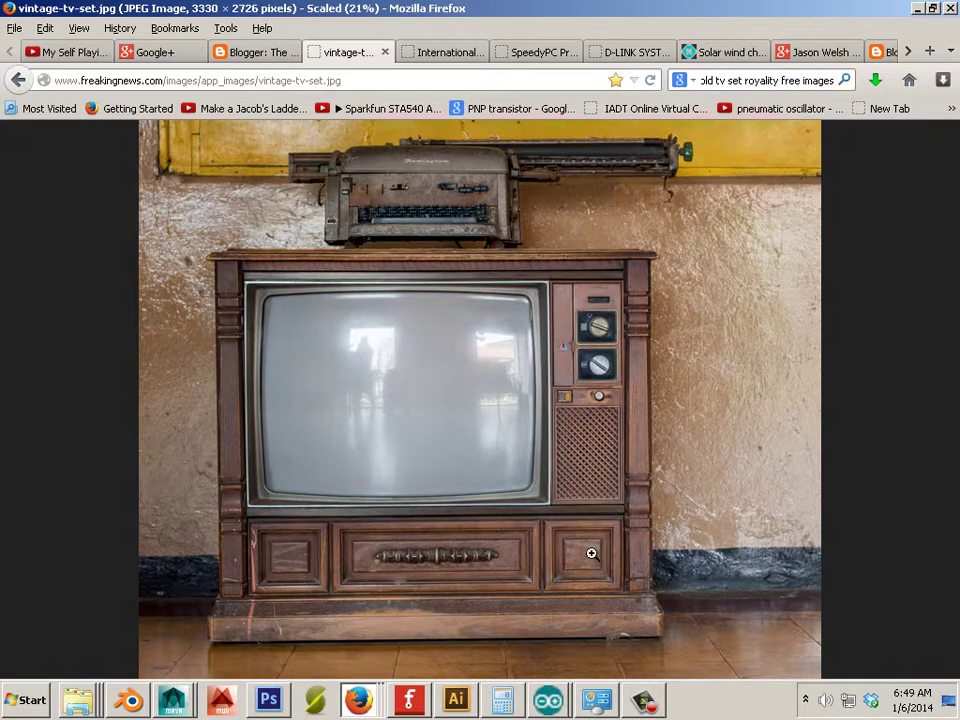
{"action": "left_click_drag", "start_coordinate": [373, 6], "coordinate": [959, 117]}
{"action": "right_click_drag", "start_coordinate": [497, 266], "coordinate": [433, 253], "text": "alt"}
{"action": "left_click_drag", "start_coordinate": [433, 253], "coordinate": [375, 246], "text": "alt"}
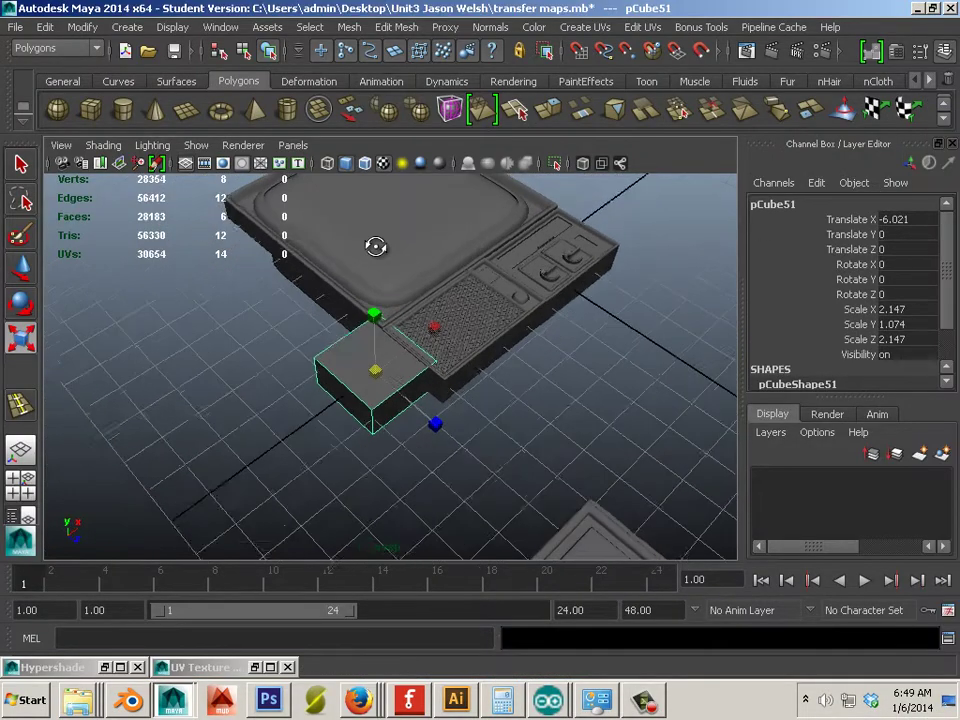
{"action": "right_click_drag", "start_coordinate": [375, 246], "coordinate": [421, 343], "text": "alt"}
{"action": "left_click", "coordinate": [26, 272]}
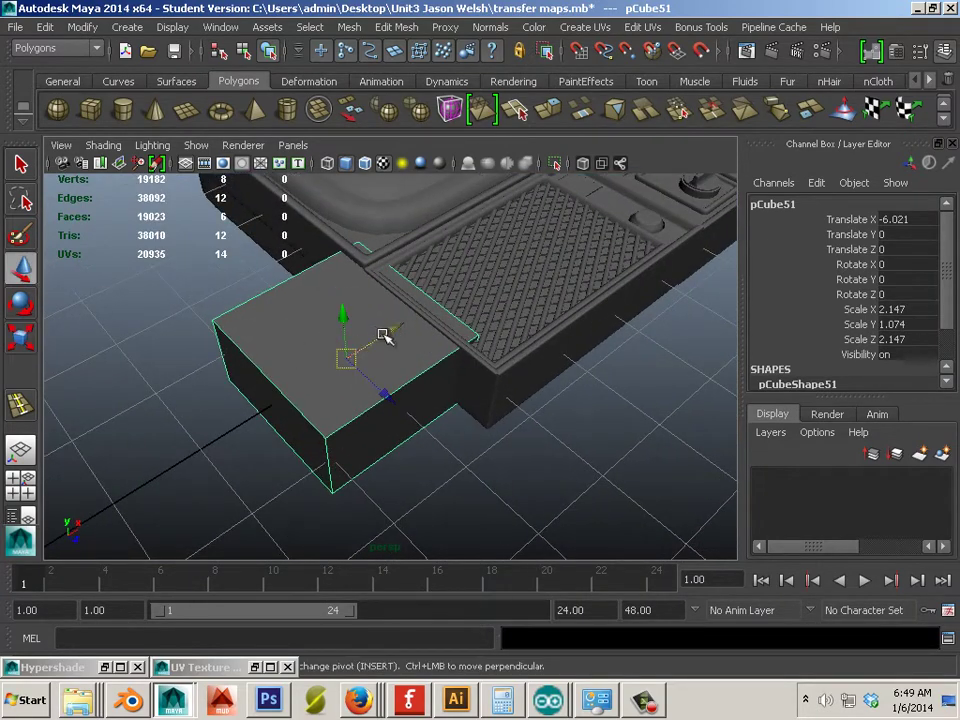
{"action": "left_click_drag", "start_coordinate": [396, 329], "coordinate": [273, 364]}
Insert edge loops close to the block's two opposite ends along X
{"action": "middle_click_drag", "start_coordinate": [325, 383], "coordinate": [359, 365], "text": "alt"}
{"action": "left_click_drag", "start_coordinate": [359, 366], "coordinate": [385, 395], "text": "alt"}
{"action": "left_click", "coordinate": [394, 27]}
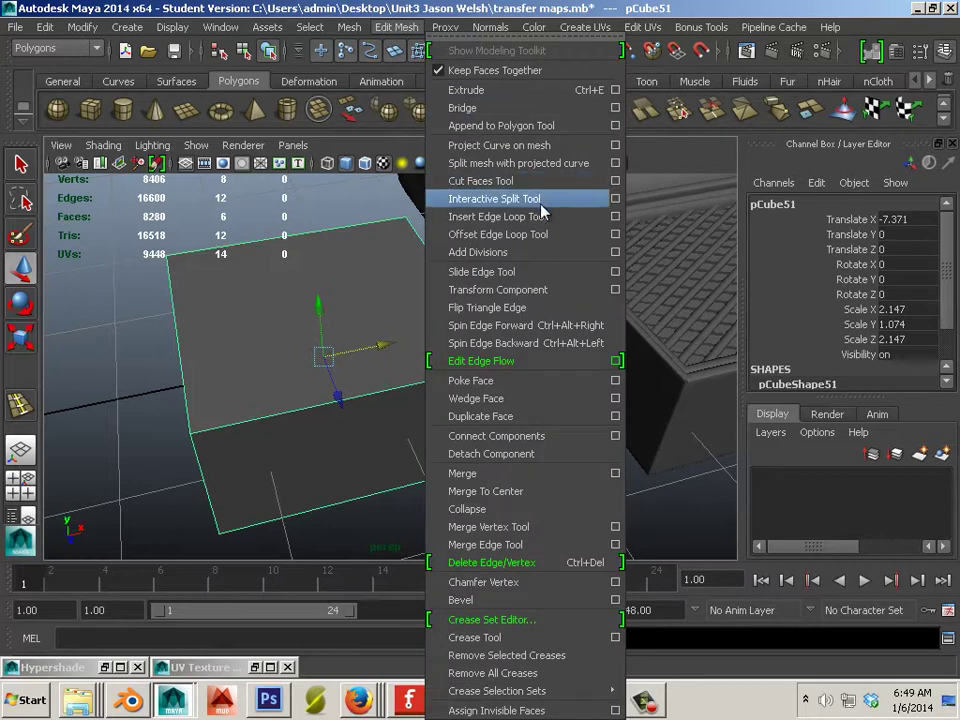
{"action": "left_click", "coordinate": [505, 197]}
{"action": "left_click", "coordinate": [490, 375]}
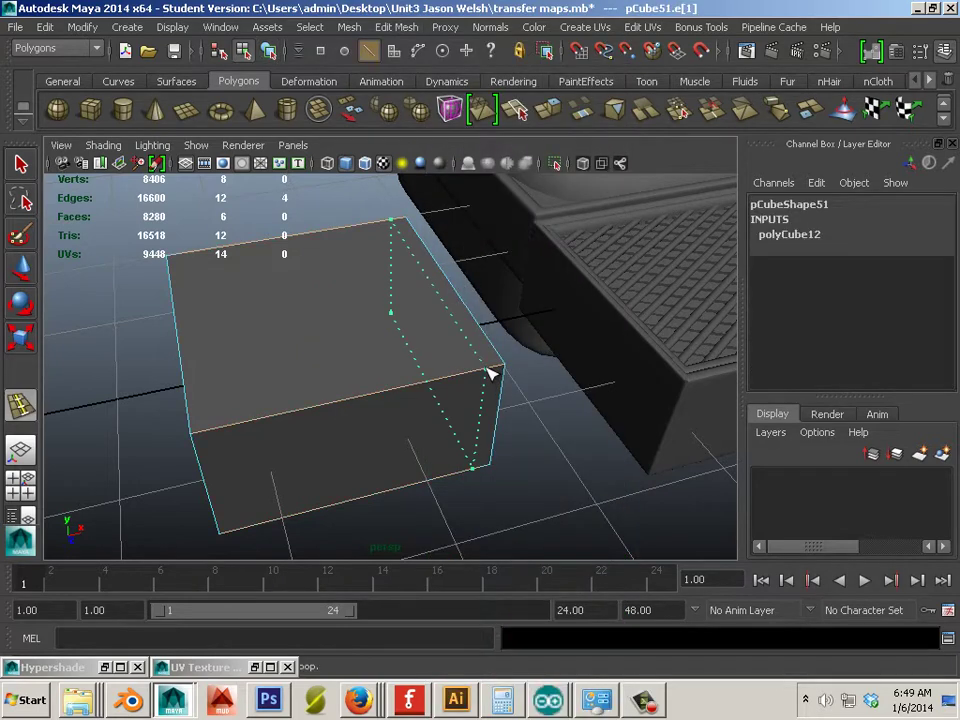
{"action": "left_click", "coordinate": [213, 430]}
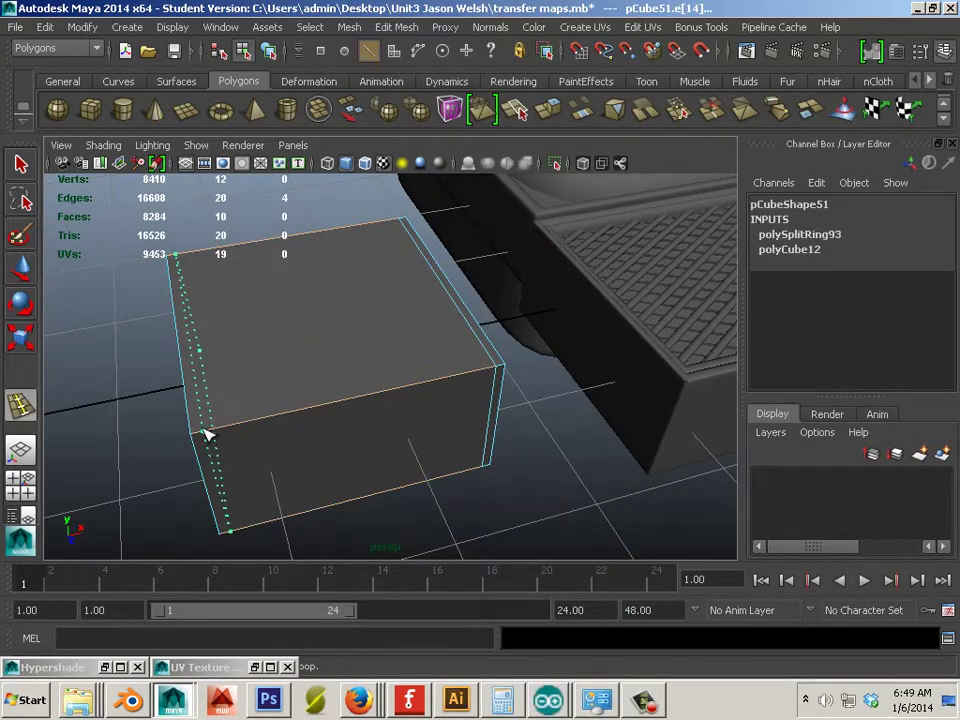
{"action": "left_click", "coordinate": [205, 432]}
Insert edge loops close to the block's two Z ends and close to its top and bottom edges
{"action": "left_click_drag", "start_coordinate": [205, 432], "coordinate": [298, 425], "text": "alt"}
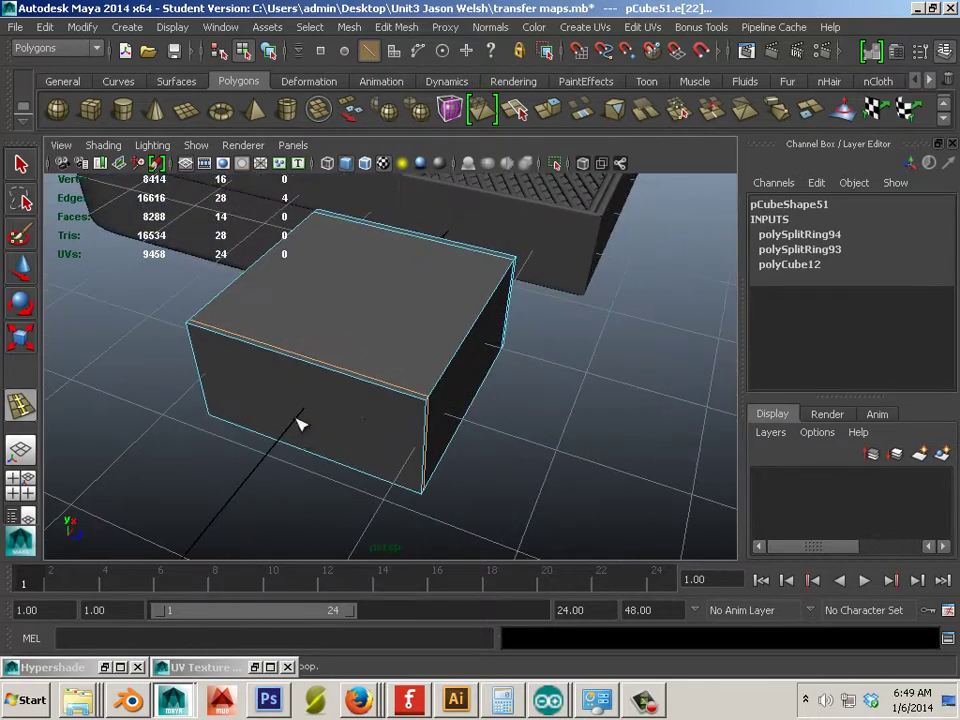
{"action": "left_click", "coordinate": [418, 407]}
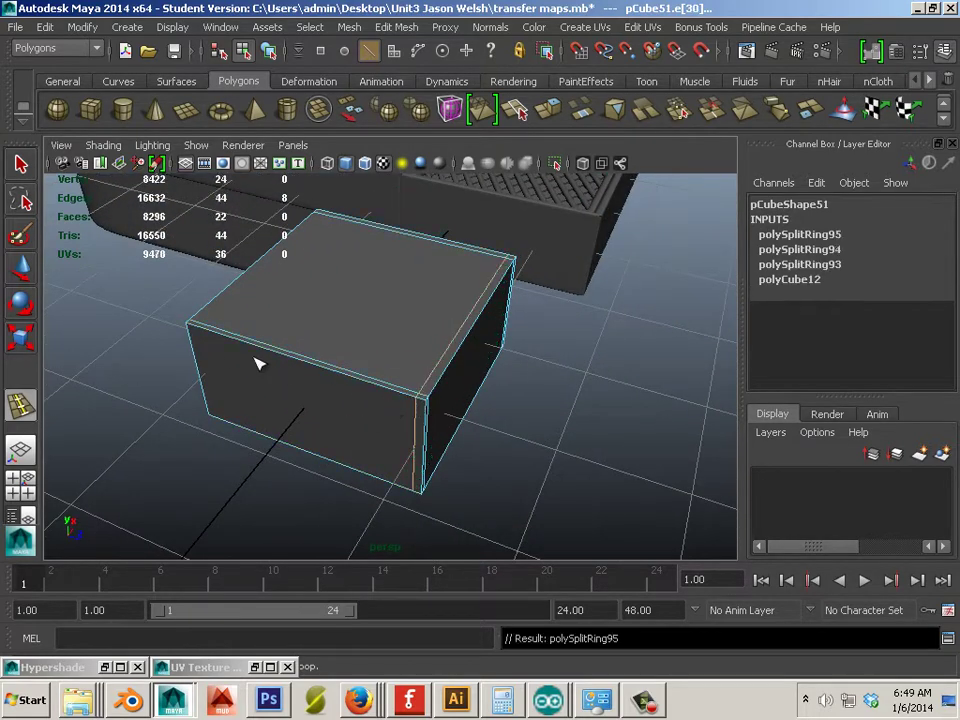
{"action": "left_click", "coordinate": [199, 332]}
{"action": "left_click", "coordinate": [197, 333]}
{"action": "left_click", "coordinate": [200, 340]}
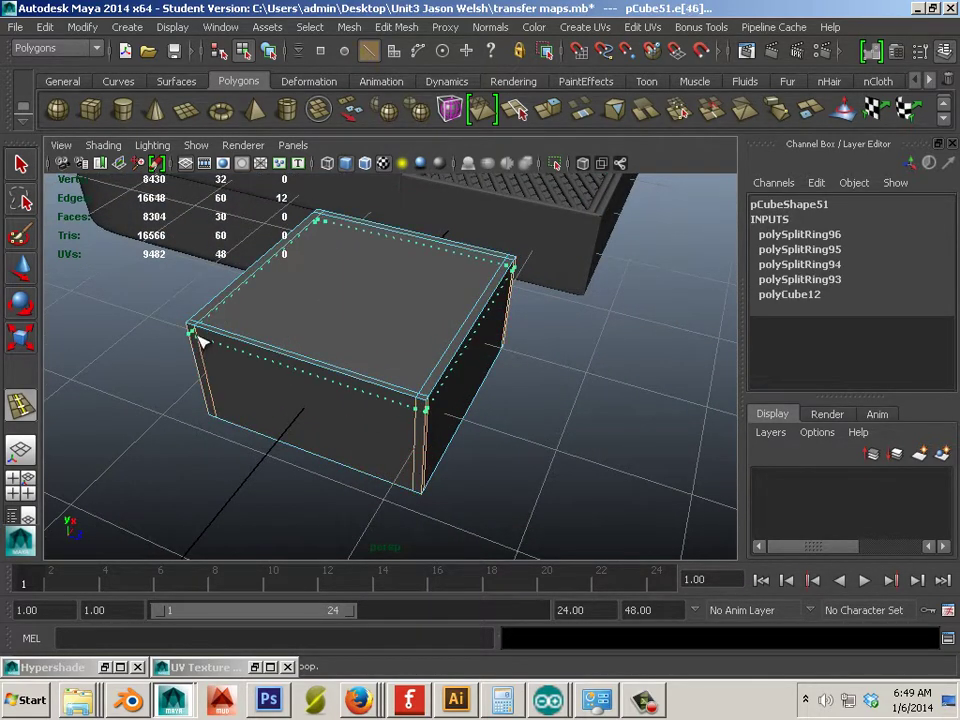
{"action": "left_click", "coordinate": [200, 340]}
{"action": "left_click", "coordinate": [213, 410]}
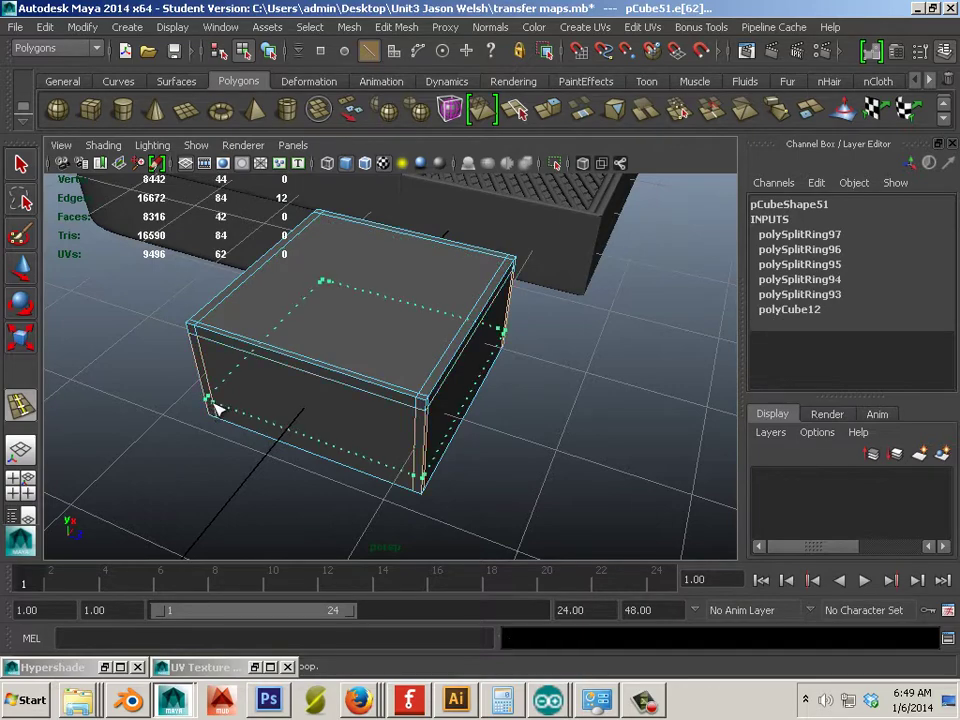
Return the block to object mode and smooth its mesh
{"action": "left_click_drag", "start_coordinate": [410, 420], "coordinate": [294, 433], "text": "alt"}
{"action": "middle_click_drag", "start_coordinate": [150, 370], "coordinate": [426, 465], "text": "alt"}
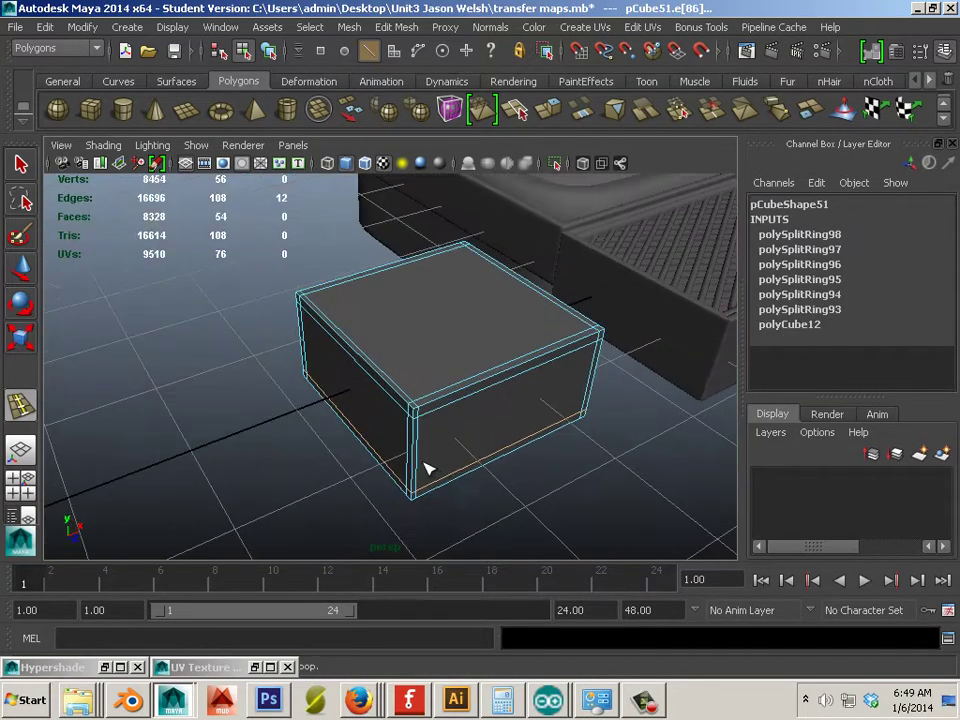
{"action": "left_click_drag", "start_coordinate": [426, 465], "coordinate": [377, 450], "text": "alt"}
{"action": "scroll", "coordinate": [377, 450], "scroll_direction": "up", "scroll_amount": 3}
{"action": "left_click", "coordinate": [22, 268]}
{"action": "right_click_drag", "start_coordinate": [356, 294], "coordinate": [396, 285]}
{"action": "left_click", "coordinate": [349, 27]}
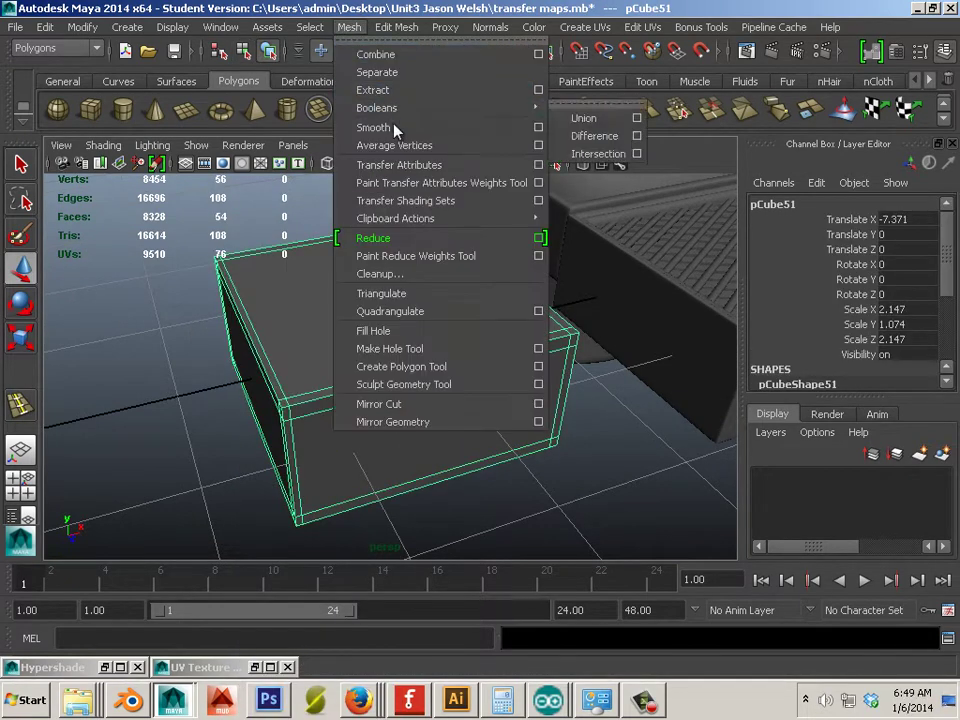
{"action": "left_click", "coordinate": [440, 126]}
{"action": "left_click", "coordinate": [594, 372]}
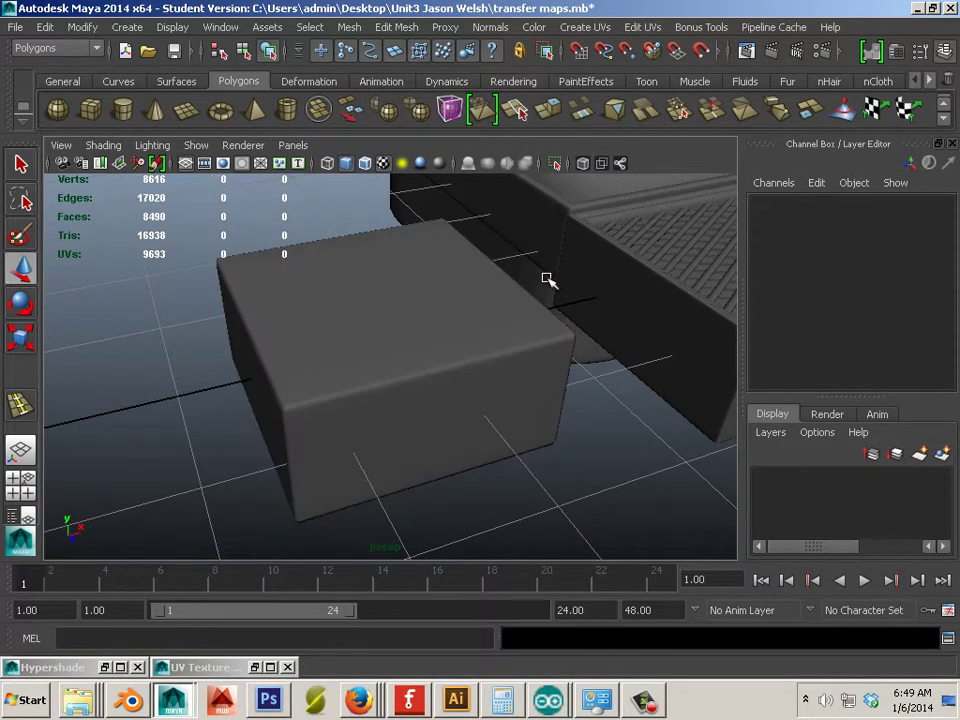
Select all the faces on top of the smoothed block
{"action": "scroll", "coordinate": [484, 295], "scroll_direction": "down", "scroll_amount": 5}
{"action": "middle_click_drag", "start_coordinate": [480, 287], "coordinate": [464, 270], "text": "alt"}
{"action": "right_click_drag", "start_coordinate": [464, 270], "coordinate": [518, 309], "text": "alt"}
{"action": "scroll", "coordinate": [518, 310], "scroll_direction": "up", "scroll_amount": 3}
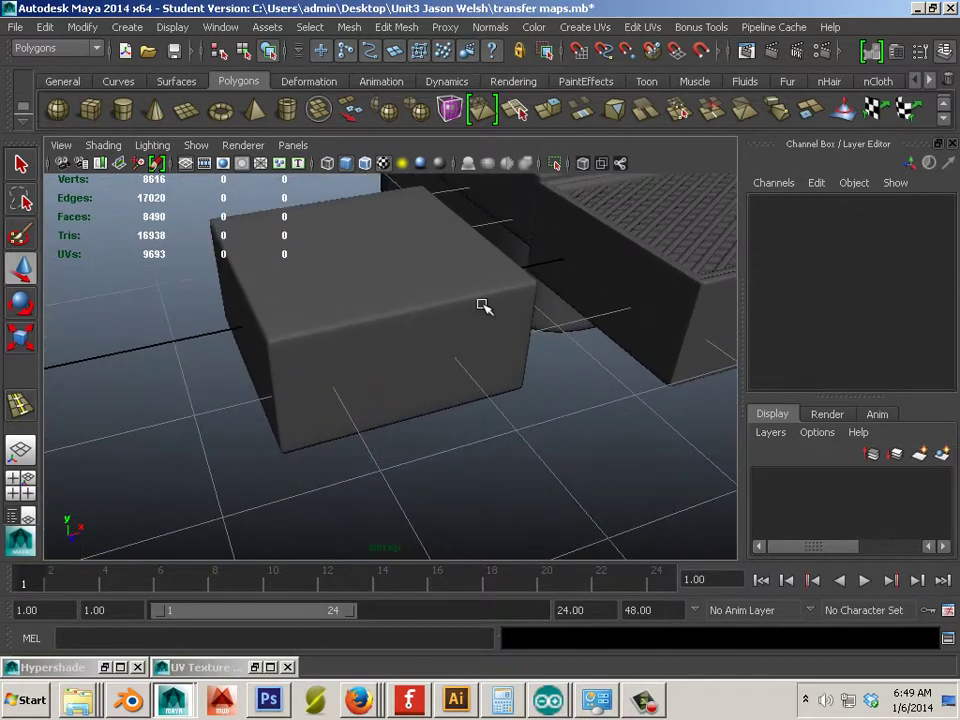
{"action": "left_click_drag", "start_coordinate": [480, 306], "coordinate": [399, 287], "text": "alt"}
{"action": "left_click", "coordinate": [408, 237]}
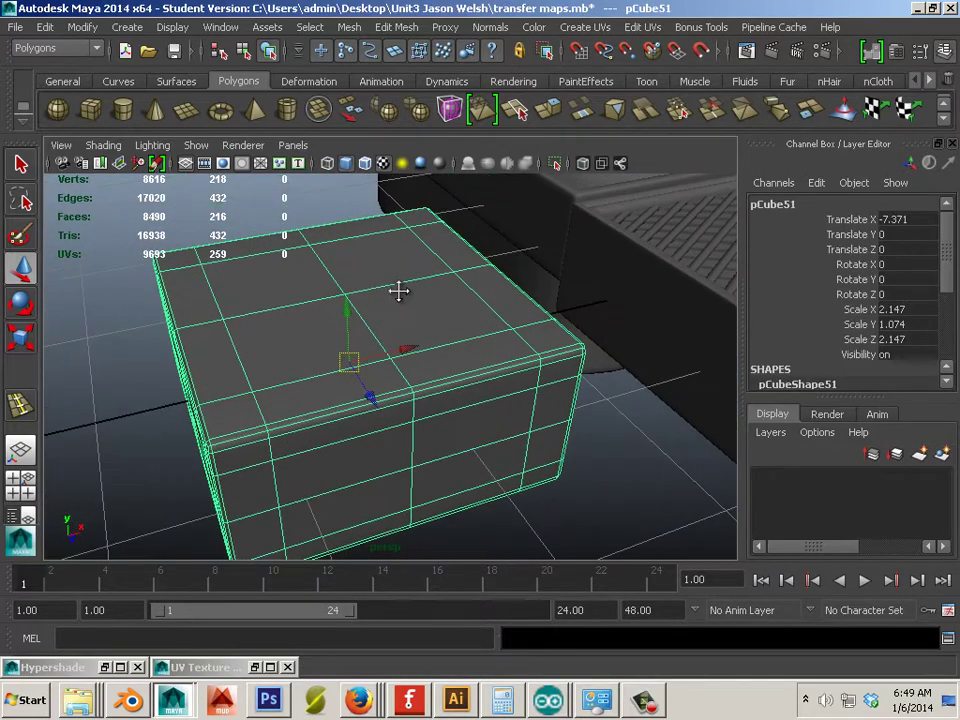
{"action": "right_click_drag", "start_coordinate": [448, 312], "coordinate": [451, 353]}
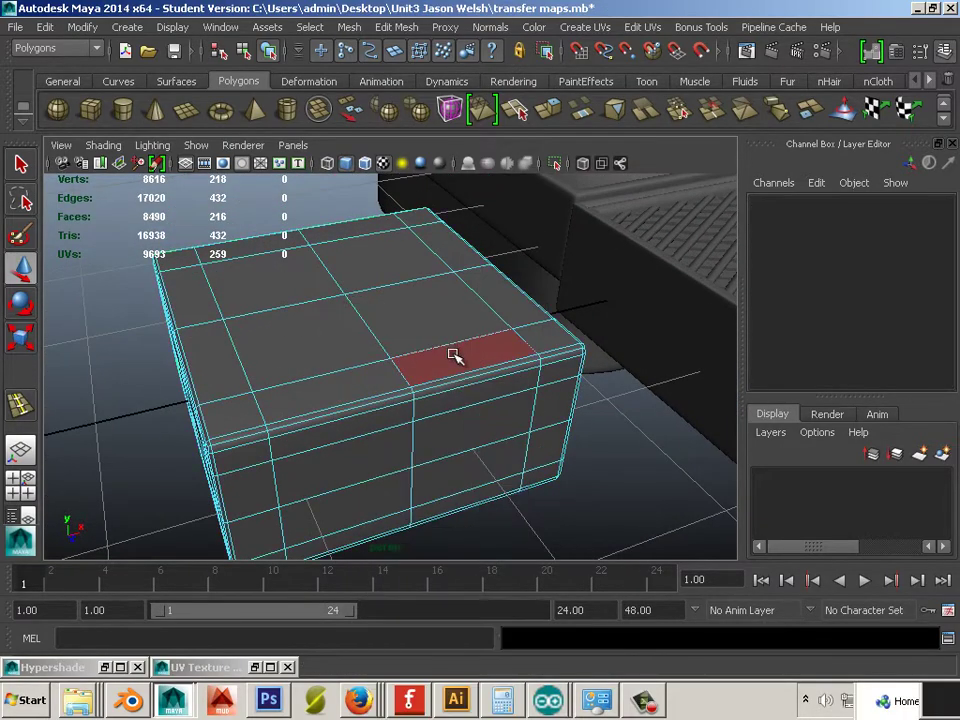
{"action": "left_click", "coordinate": [452, 353]}
{"action": "left_click", "coordinate": [538, 339], "text": "shift"}
{"action": "left_click", "coordinate": [521, 310], "text": "shift"}
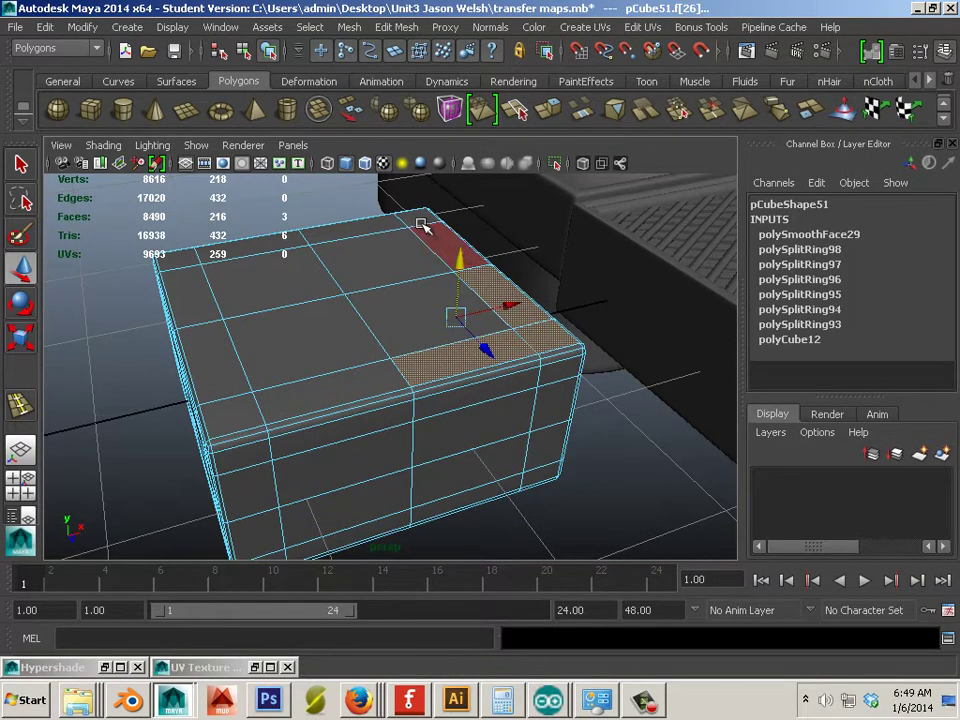
{"action": "left_click", "coordinate": [423, 226], "text": "shift"}
{"action": "left_click", "coordinate": [380, 230], "text": "shift"}
{"action": "left_click", "coordinate": [396, 248], "text": "shift"}
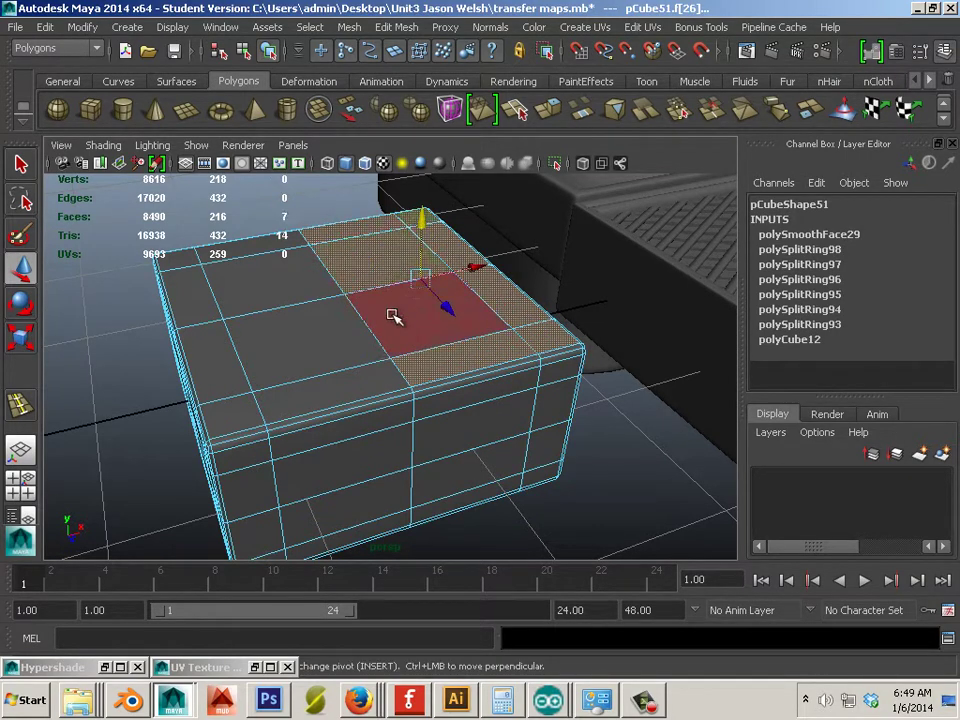
{"action": "left_click", "coordinate": [393, 315], "text": "shift"}
{"action": "left_click", "coordinate": [343, 357], "text": "shift"}
{"action": "left_click", "coordinate": [344, 387], "text": "shift"}
{"action": "left_click", "coordinate": [229, 404], "text": "shift"}
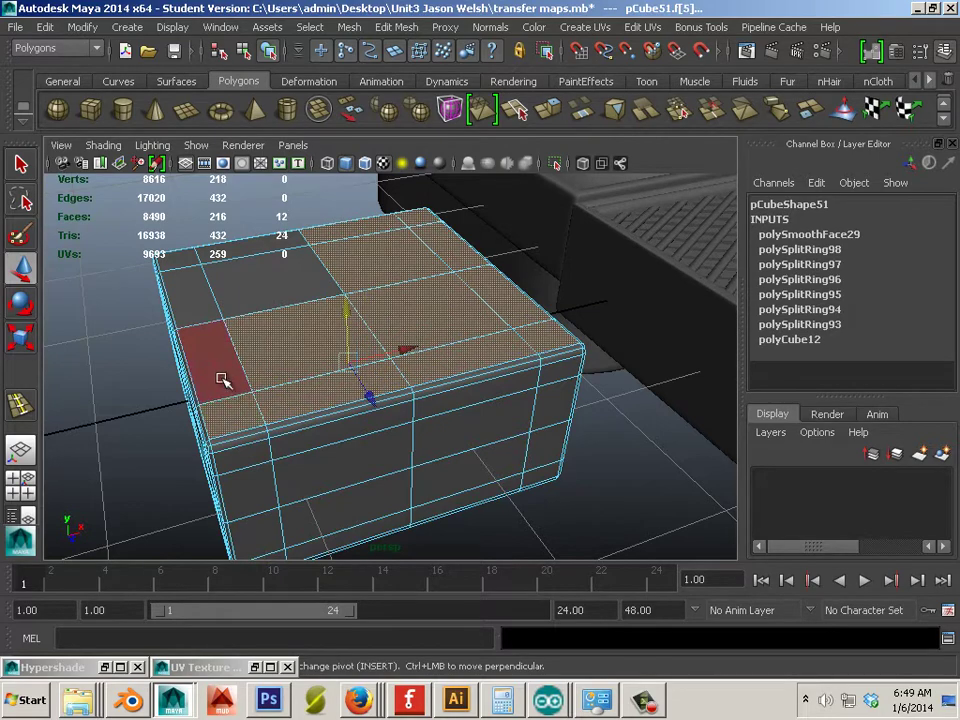
{"action": "left_click", "coordinate": [220, 377], "text": "shift"}
{"action": "left_click", "coordinate": [200, 298], "text": "shift"}
{"action": "left_click", "coordinate": [236, 275], "text": "shift"}
{"action": "left_click", "coordinate": [241, 250], "text": "shift"}
{"action": "left_click", "coordinate": [187, 259], "text": "shift"}
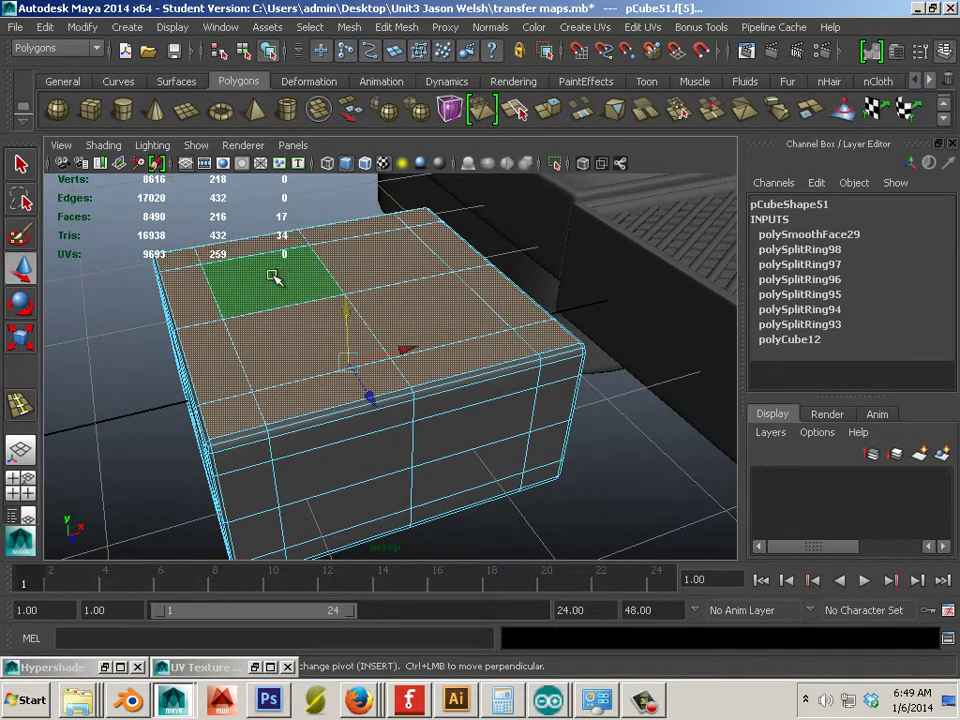
Try to extrude the block's top faces and scale them inward as an inset
{"action": "left_click_drag", "start_coordinate": [260, 265], "coordinate": [292, 195], "text": "alt"}
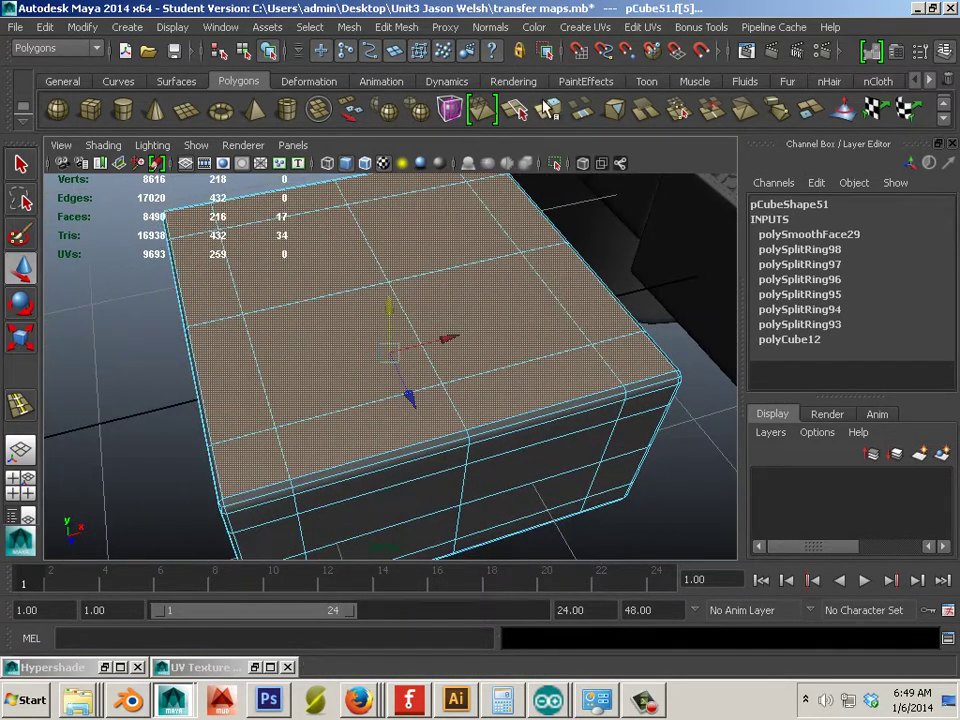
{"action": "key", "text": "ctrl+e"}
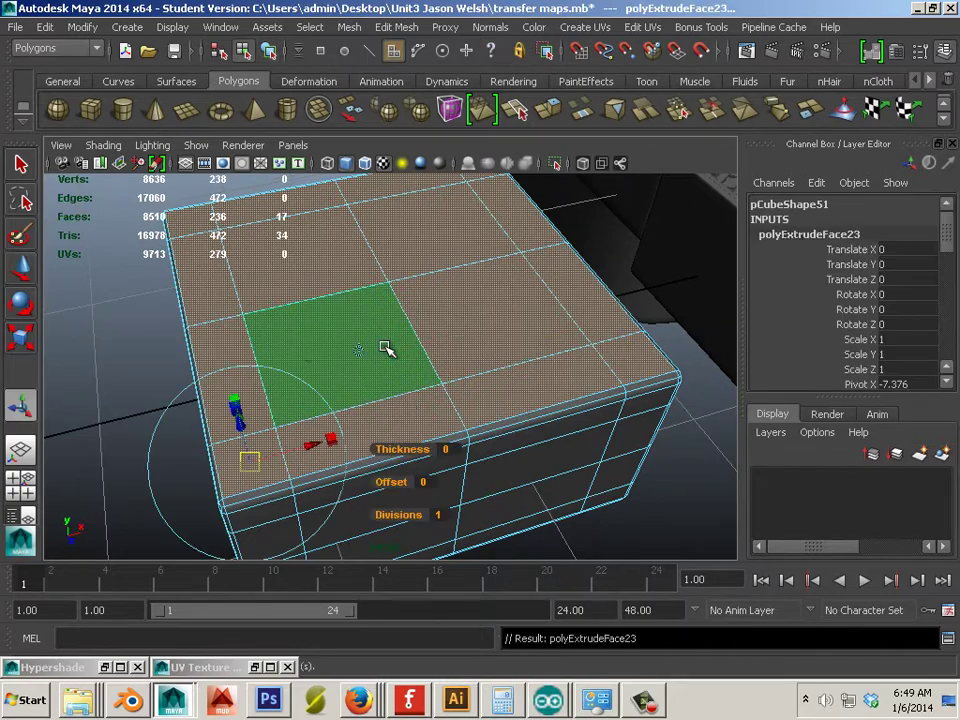
{"action": "left_click", "coordinate": [21, 338]}
{"action": "left_click_drag", "start_coordinate": [389, 351], "coordinate": [312, 413]}
{"action": "mouse_move", "coordinate": [246, 439]}
{"action": "left_mouse_down", "text": "alt"}
{"action": "mouse_move", "coordinate": [229, 439]}
{"action": "mouse_move", "coordinate": [360, 332]}
{"action": "mouse_move", "coordinate": [273, 420]}
{"action": "mouse_move", "coordinate": [296, 386]}
{"action": "mouse_move", "coordinate": [253, 454]}
{"action": "left_mouse_up", "text": "alt"}
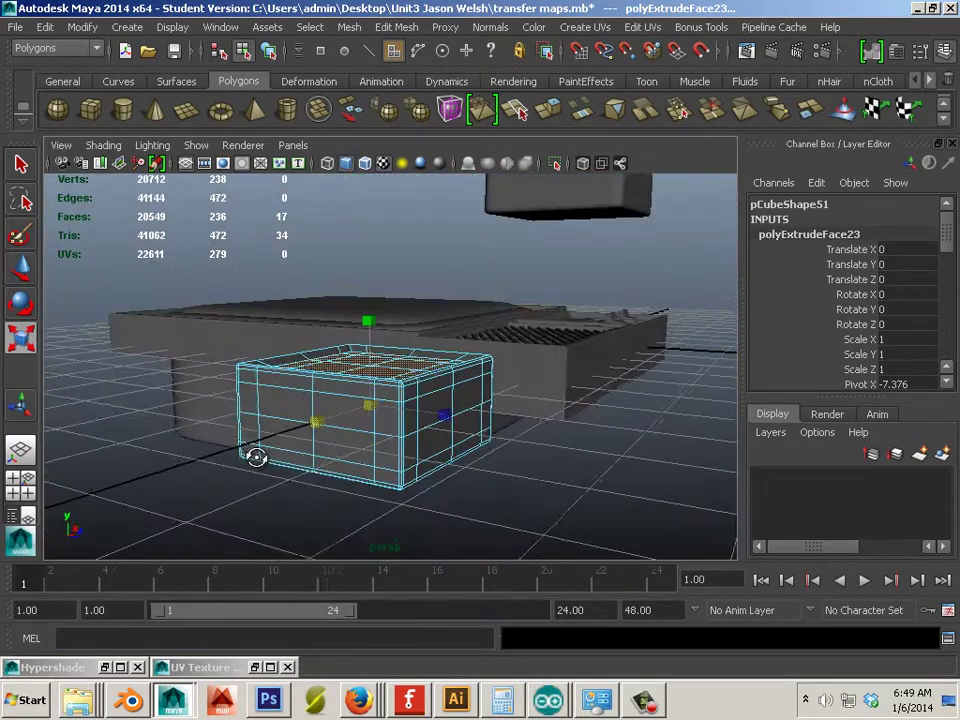
{"action": "right_click_drag", "start_coordinate": [253, 454], "coordinate": [388, 381], "text": "alt"}
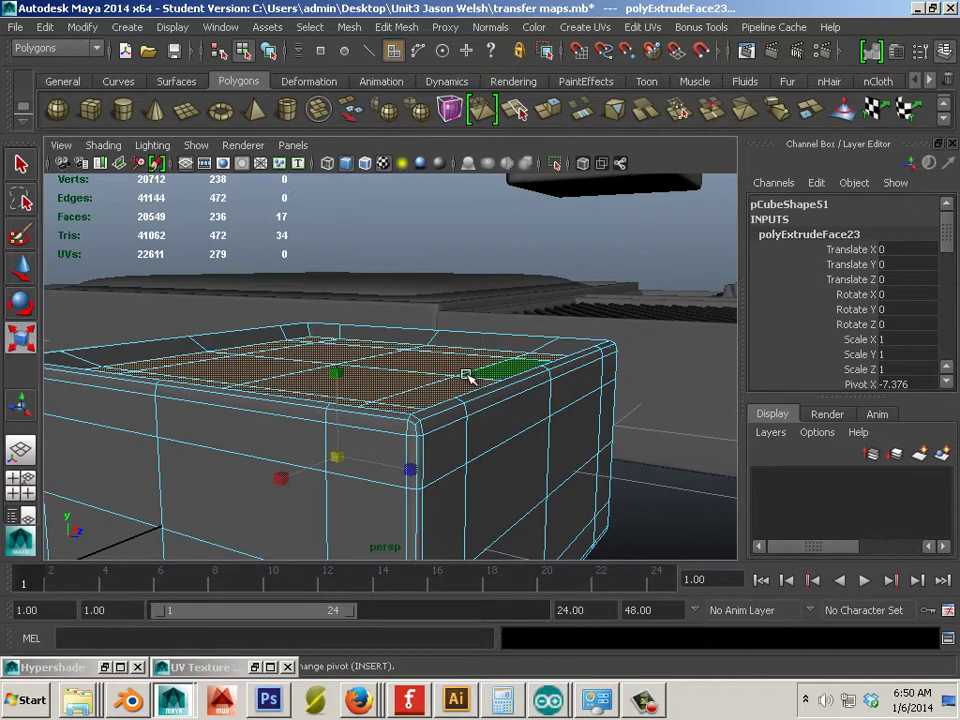
{"action": "left_click_drag", "start_coordinate": [355, 484], "coordinate": [343, 396], "text": "alt"}
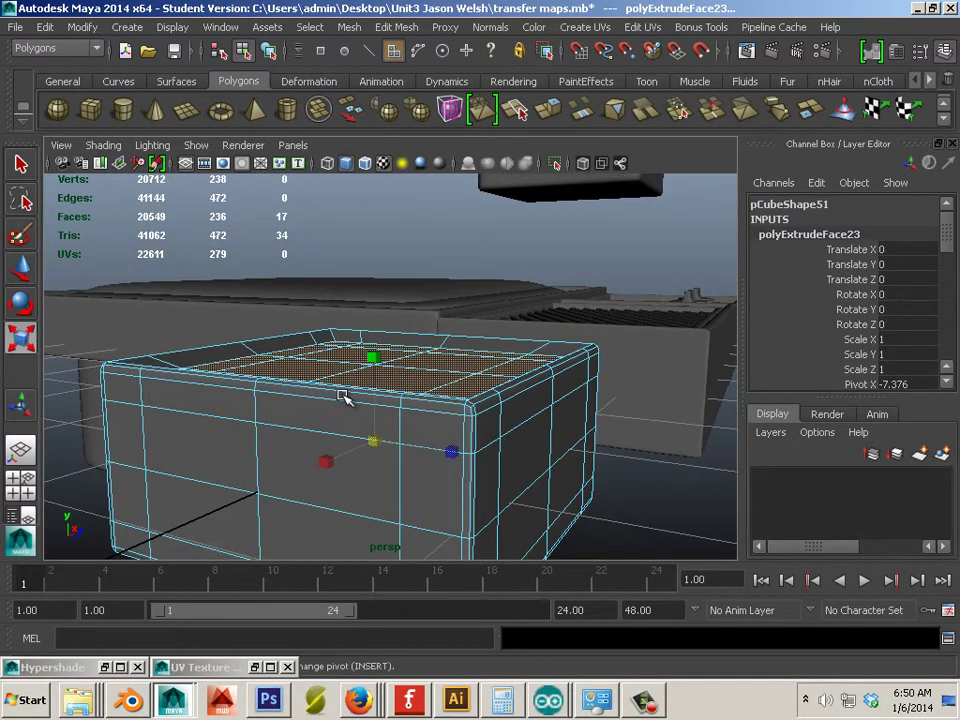
{"action": "key", "text": "ctrl+z"}
Remove the stray underside face from the block's face selection, leaving the top faces selected
{"action": "left_click_drag", "start_coordinate": [433, 474], "coordinate": [365, 406], "text": "alt"}
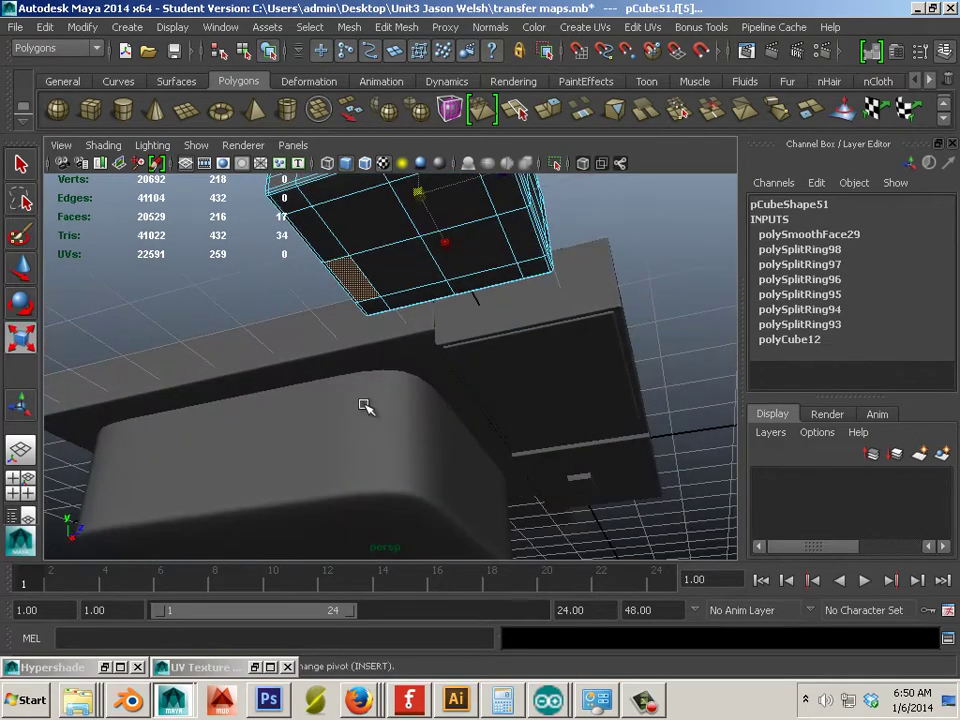
{"action": "right_click", "coordinate": [346, 278]}
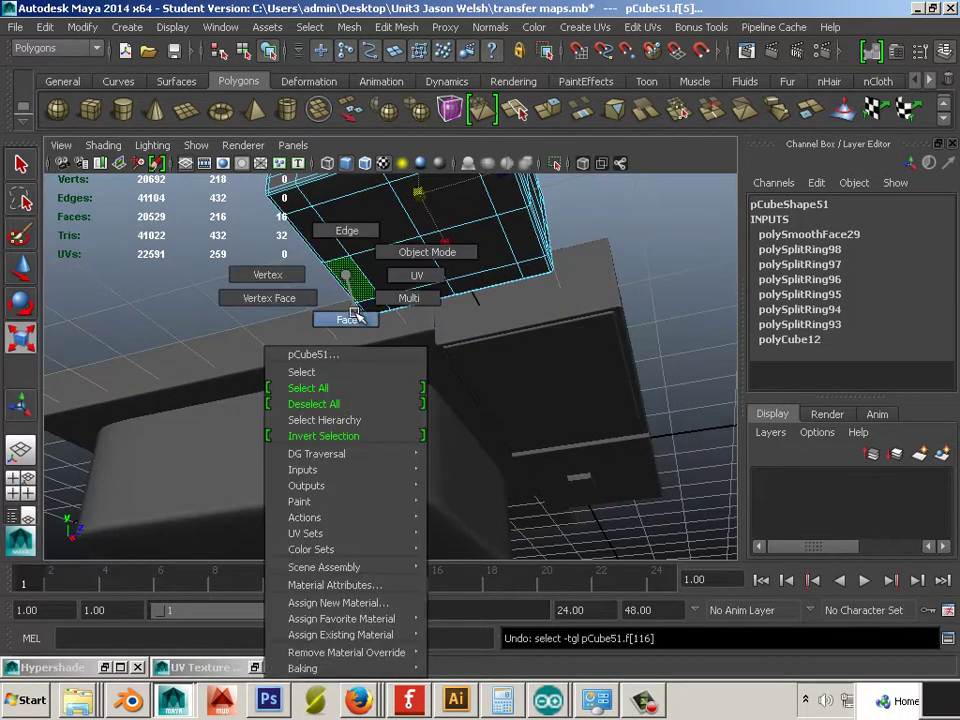
{"action": "right_click_drag", "start_coordinate": [355, 314], "coordinate": [355, 317]}
{"action": "left_click", "coordinate": [357, 287], "text": "shift"}
{"action": "left_click_drag", "start_coordinate": [407, 336], "coordinate": [357, 430], "text": "alt"}
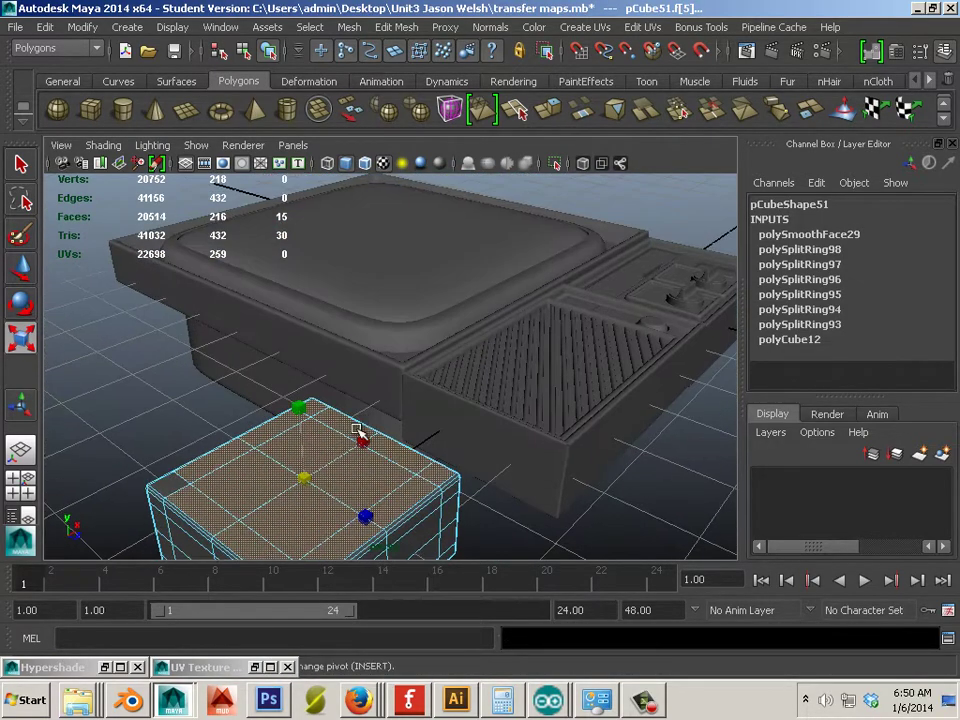
Add the missing corner face to the block's top-face selection, then extrude the top faces and scale them inward as an inset
{"action": "middle_click_drag", "start_coordinate": [357, 430], "coordinate": [446, 362], "text": "alt"}
{"action": "scroll", "coordinate": [446, 362], "scroll_direction": "up", "scroll_amount": 5}
{"action": "left_click", "coordinate": [245, 358], "text": "shift"}
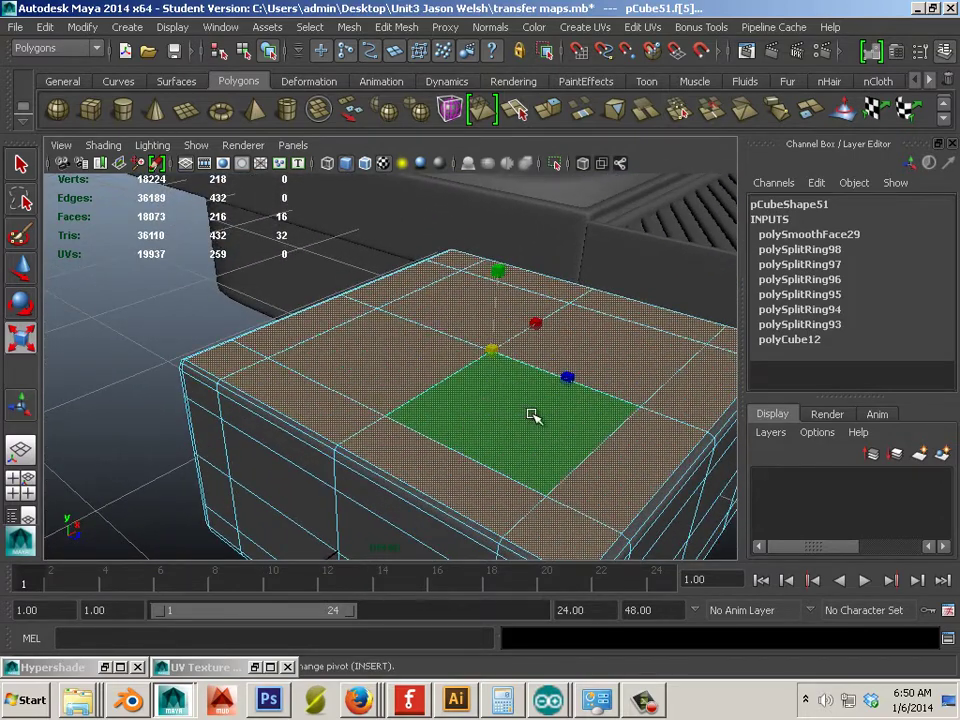
{"action": "left_click_drag", "start_coordinate": [531, 414], "coordinate": [455, 410], "text": "alt"}
{"action": "left_click", "coordinate": [550, 111]}
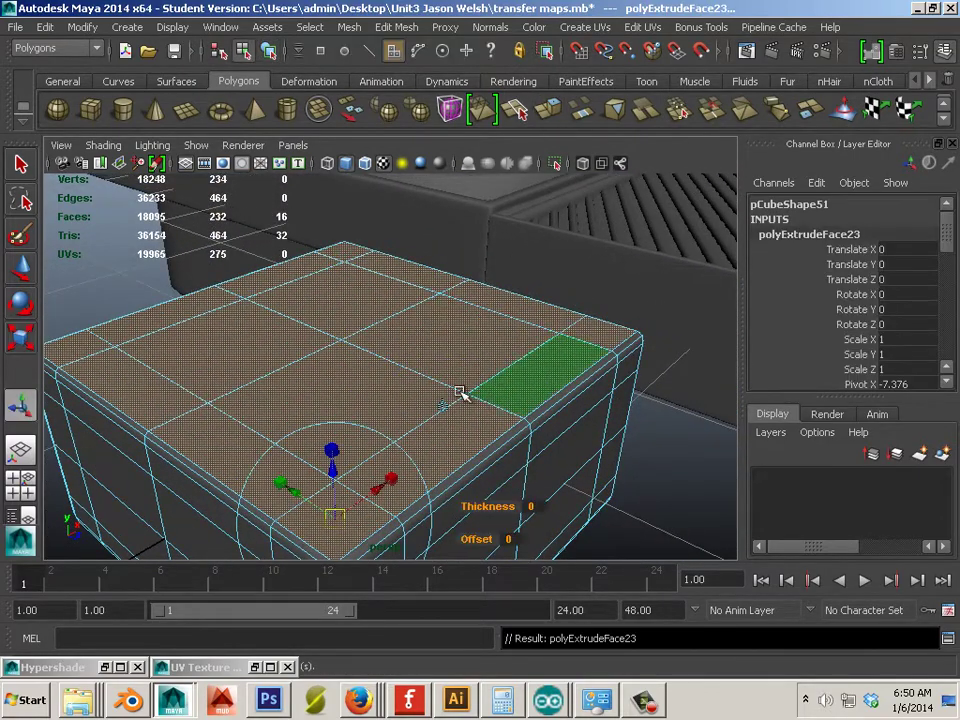
{"action": "left_click", "coordinate": [20, 338]}
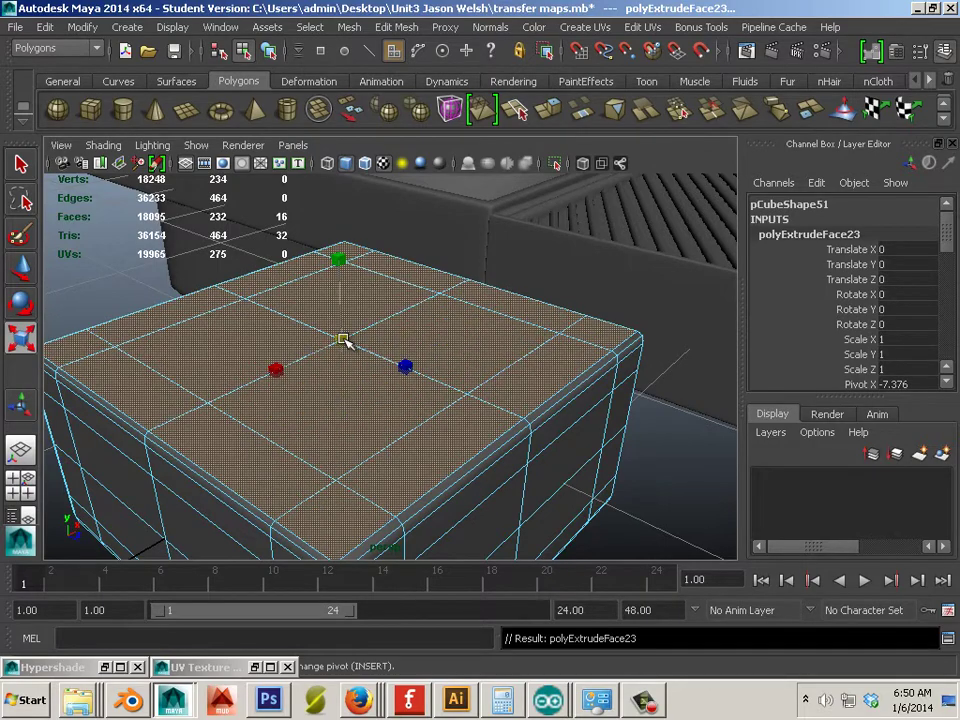
{"action": "left_click_drag", "start_coordinate": [343, 339], "coordinate": [375, 368]}
{"action": "middle_click_drag", "start_coordinate": [453, 384], "coordinate": [448, 381], "text": "alt"}
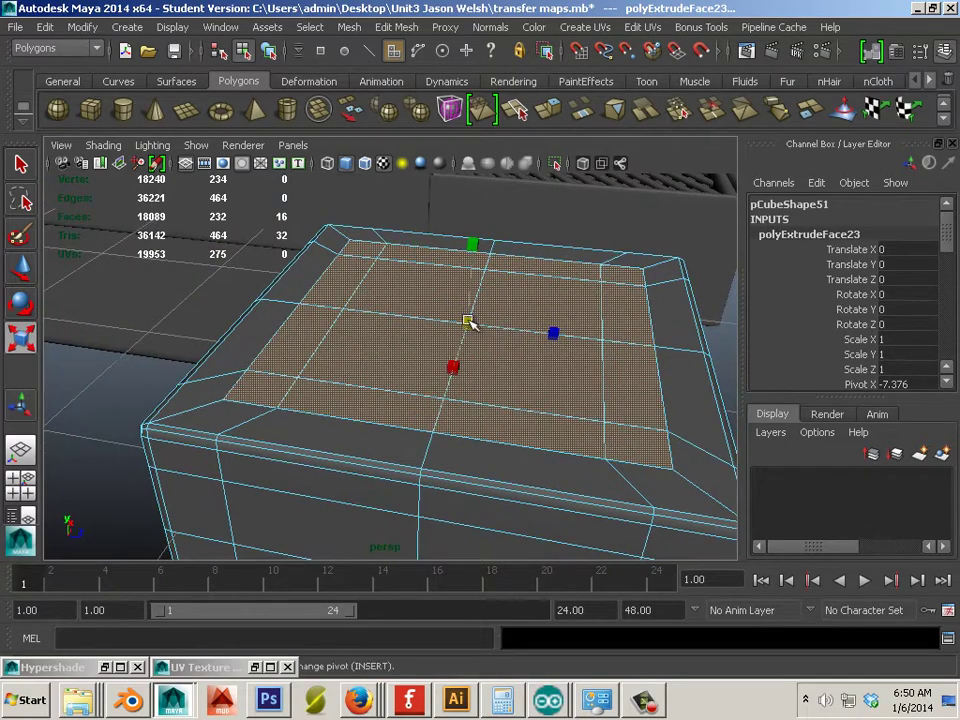
{"action": "left_click_drag", "start_coordinate": [468, 322], "coordinate": [458, 324]}
{"action": "left_click_drag", "start_coordinate": [508, 375], "coordinate": [407, 354], "text": "alt"}
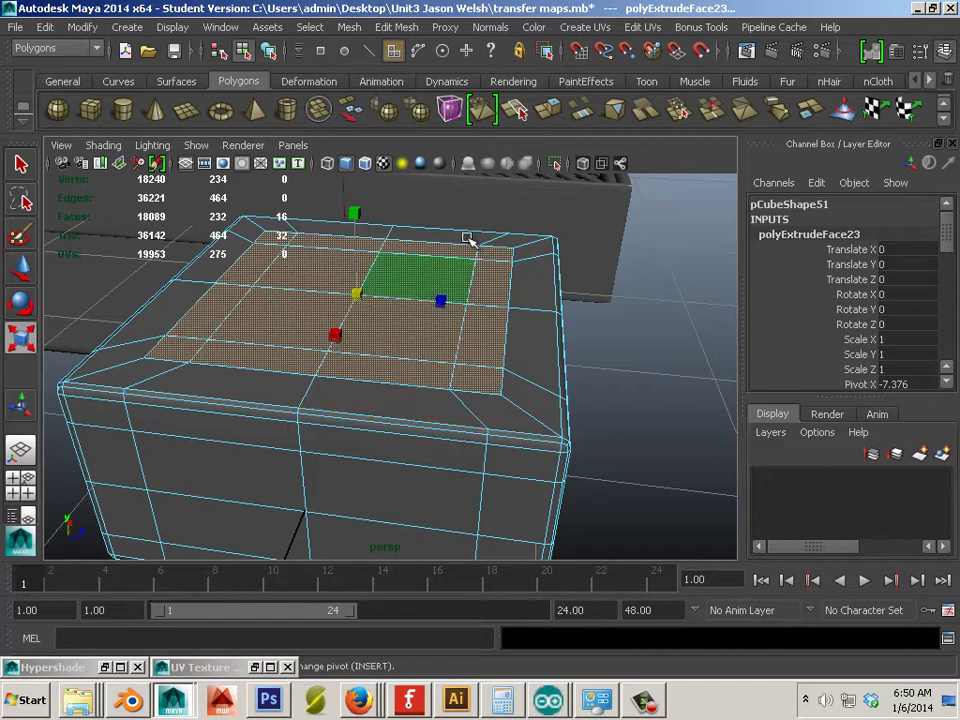
Extrude the inset top faces again and move them down to sink a square recess into the block
{"action": "left_click", "coordinate": [543, 114]}
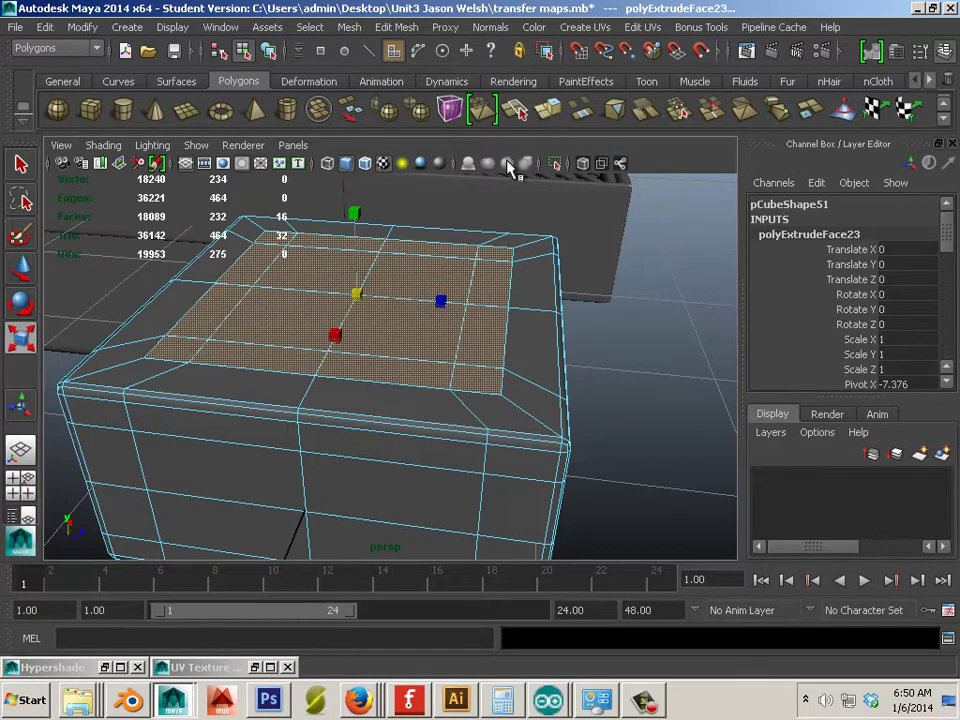
{"action": "key", "text": "w"}
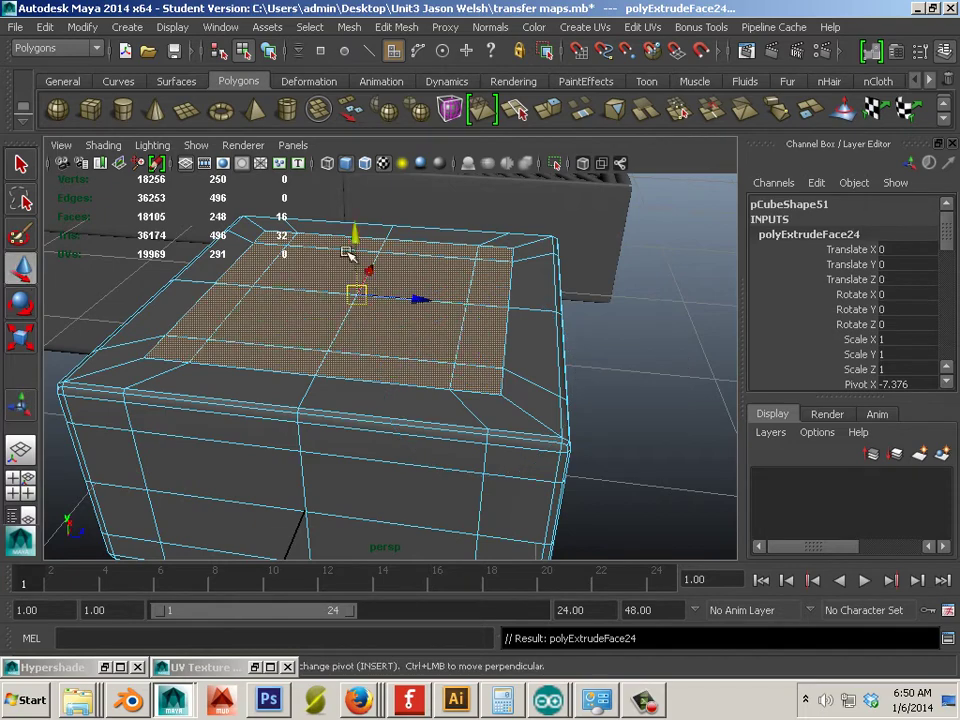
{"action": "mouse_move", "coordinate": [349, 253]}
{"action": "left_mouse_down"}
{"action": "mouse_move", "coordinate": [355, 241]}
{"action": "mouse_move", "coordinate": [347, 274]}
{"action": "left_mouse_up"}
{"action": "left_click", "coordinate": [253, 373]}
{"action": "left_click_drag", "start_coordinate": [172, 360], "coordinate": [304, 369], "text": "alt"}
Return the recessed block to object mode and preview it smoothed
{"action": "right_click_drag", "start_coordinate": [435, 343], "coordinate": [485, 290]}
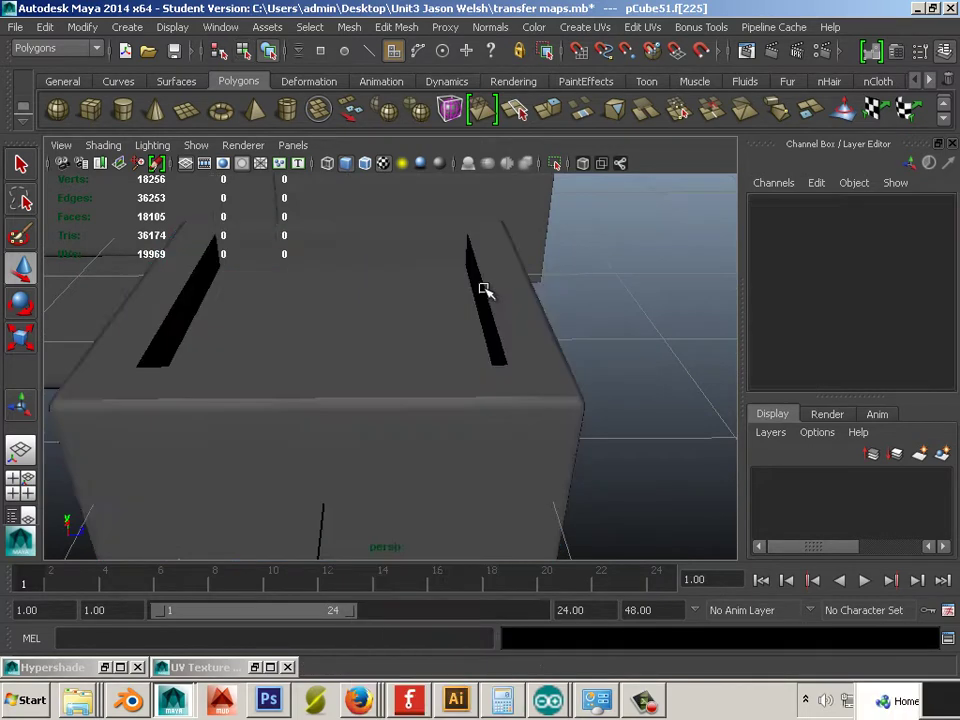
{"action": "left_click", "coordinate": [452, 396]}
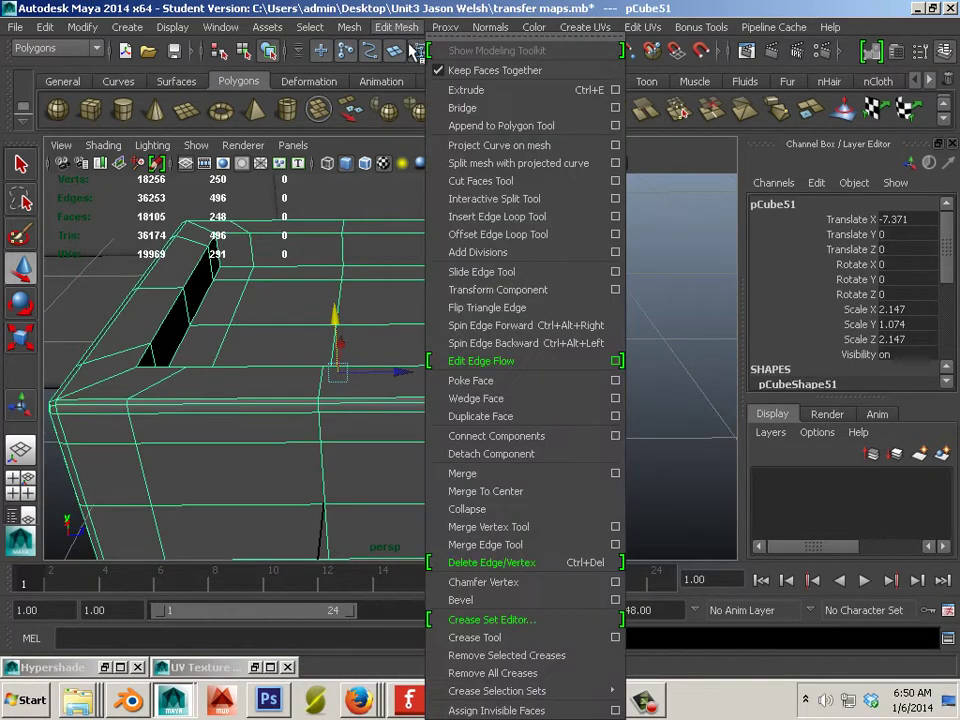
{"action": "left_click", "coordinate": [396, 27]}
{"action": "left_click", "coordinate": [363, 254]}
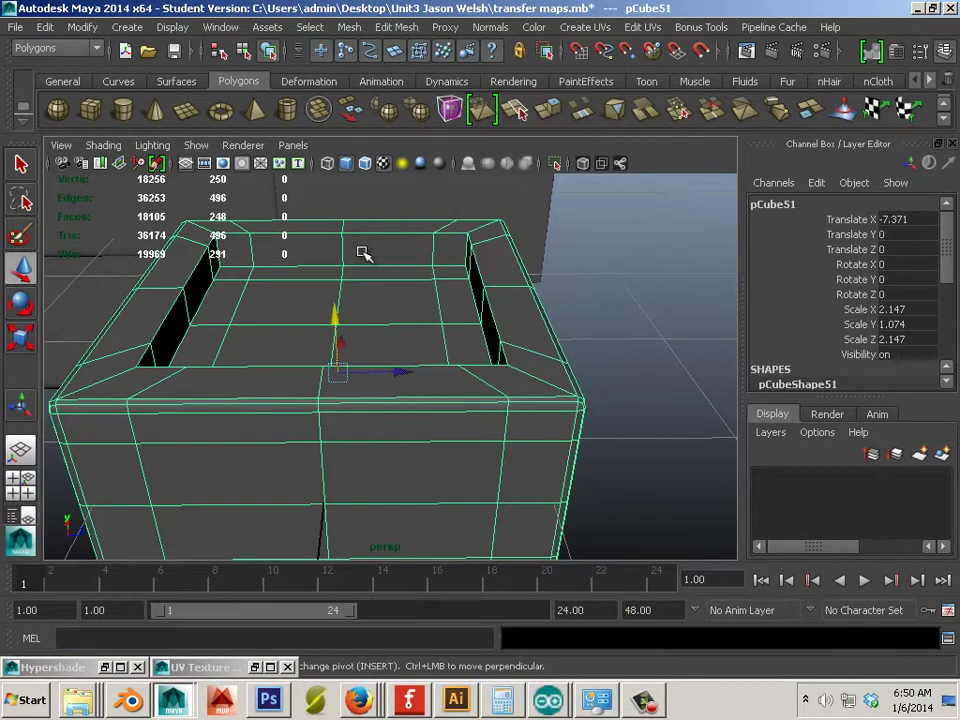
{"action": "key", "text": "3"}
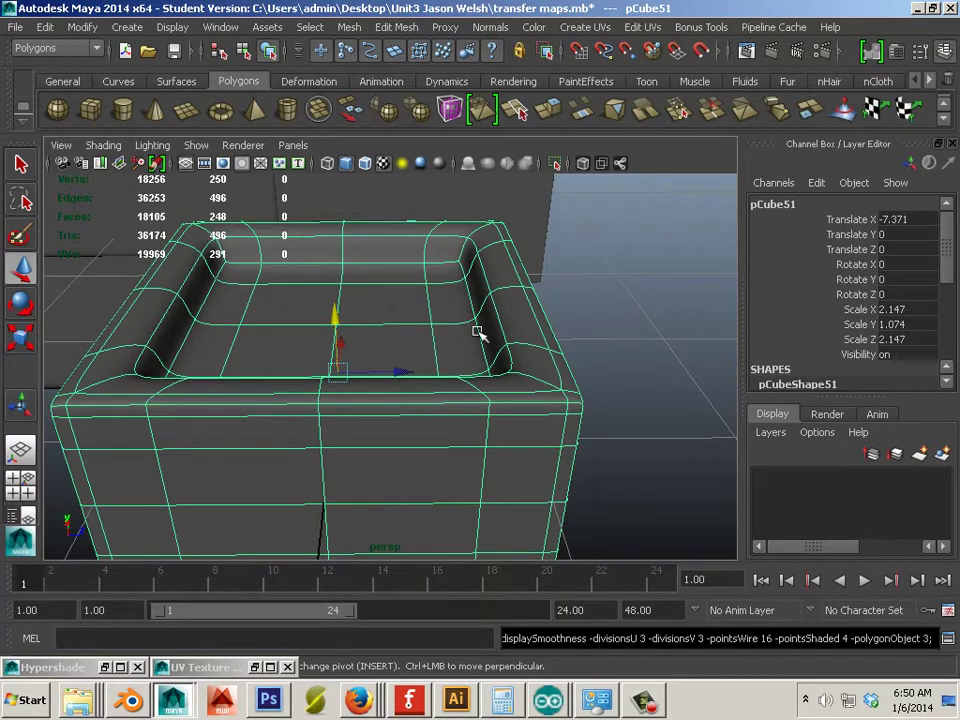
{"action": "right_click_drag", "start_coordinate": [523, 345], "coordinate": [545, 345], "text": "alt"}
{"action": "mouse_move", "coordinate": [470, 343]}
{"action": "left_mouse_down", "text": "alt"}
{"action": "mouse_move", "coordinate": [452, 304]}
{"action": "mouse_move", "coordinate": [469, 321]}
{"action": "left_mouse_up", "text": "alt"}
{"action": "right_click_drag", "start_coordinate": [529, 343], "coordinate": [457, 340], "text": "alt"}
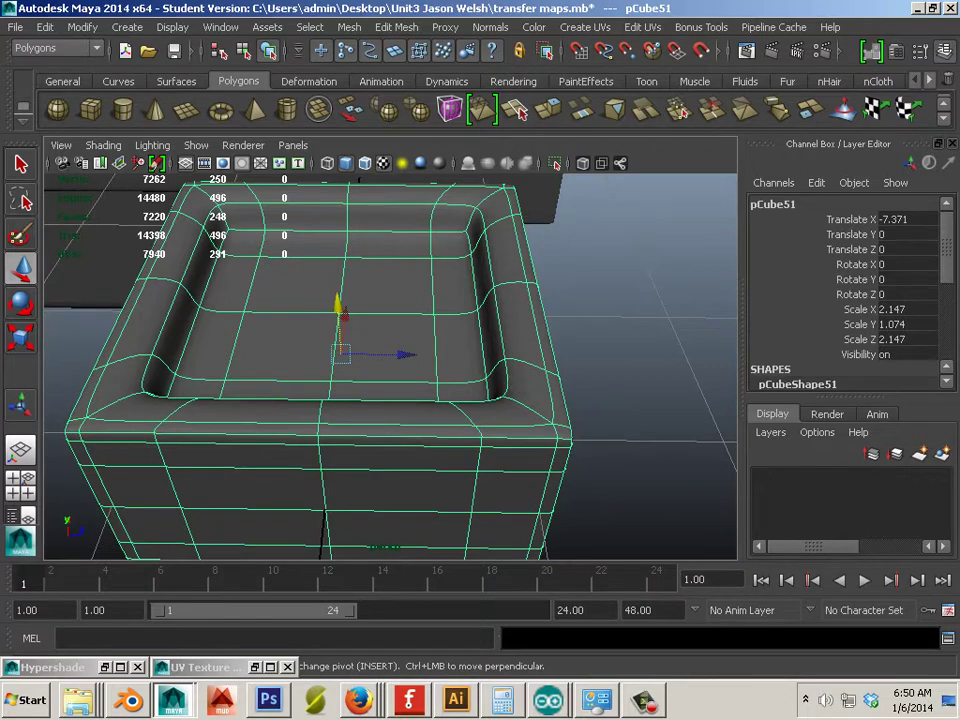
Check the cabinet's lower panels in the vintage TV reference photo in Firefox, then return to Maya
{"action": "left_click_drag", "start_coordinate": [959, 120], "coordinate": [590, 68]}
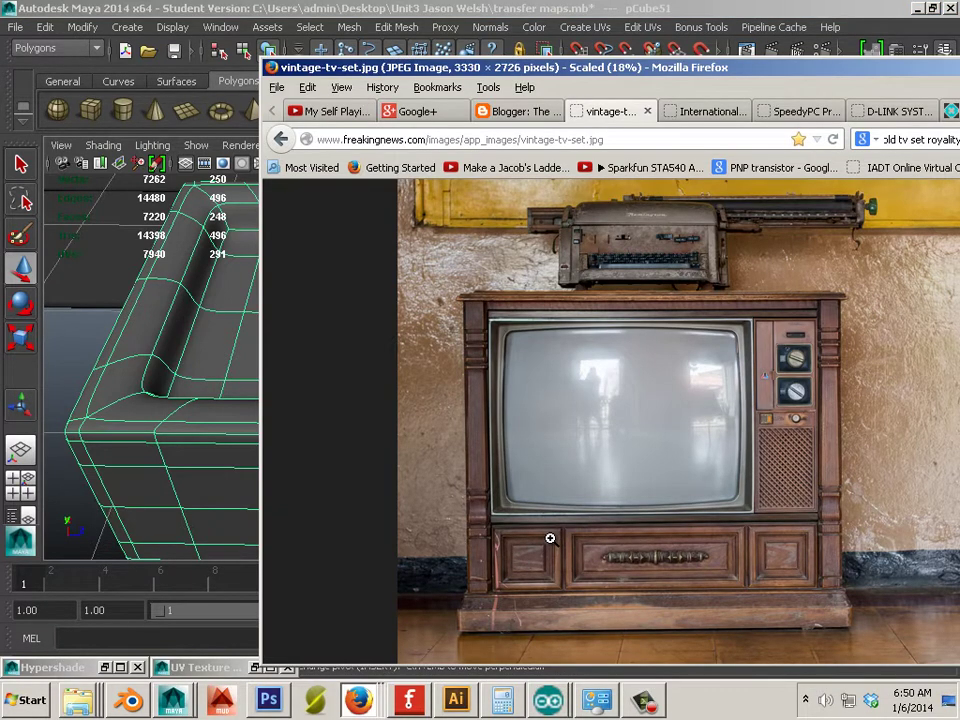
{"action": "left_click_drag", "start_coordinate": [551, 70], "coordinate": [959, 212]}
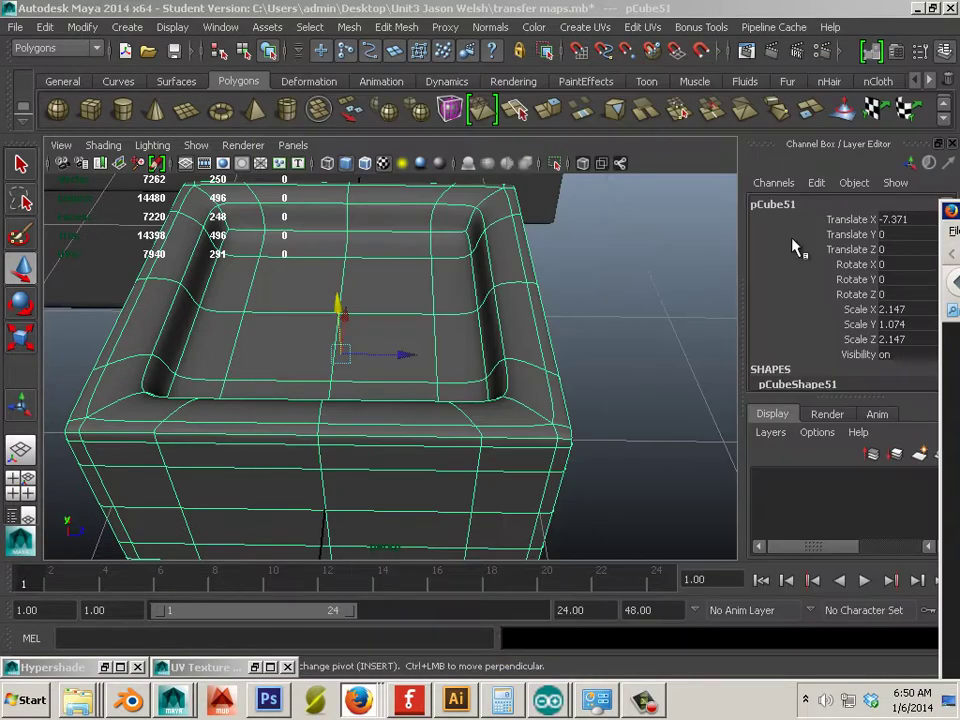
{"action": "left_click", "coordinate": [480, 318]}
Turn off the smooth preview and insert four edge loops close to the recess's inner corners
{"action": "key", "text": "1"}
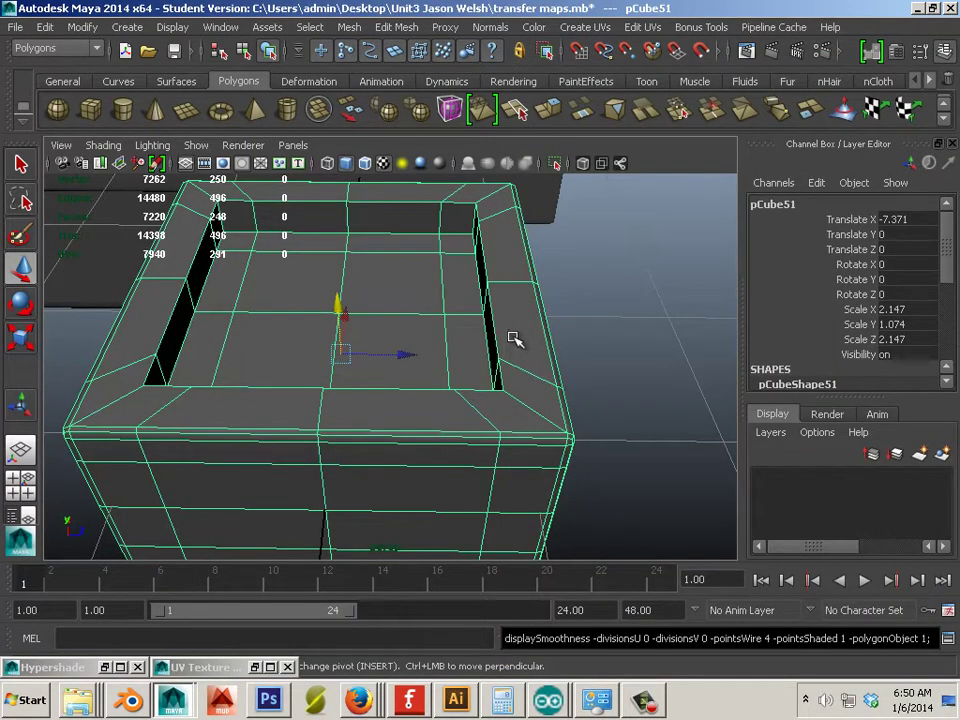
{"action": "left_click_drag", "start_coordinate": [436, 376], "coordinate": [439, 161], "text": "alt"}
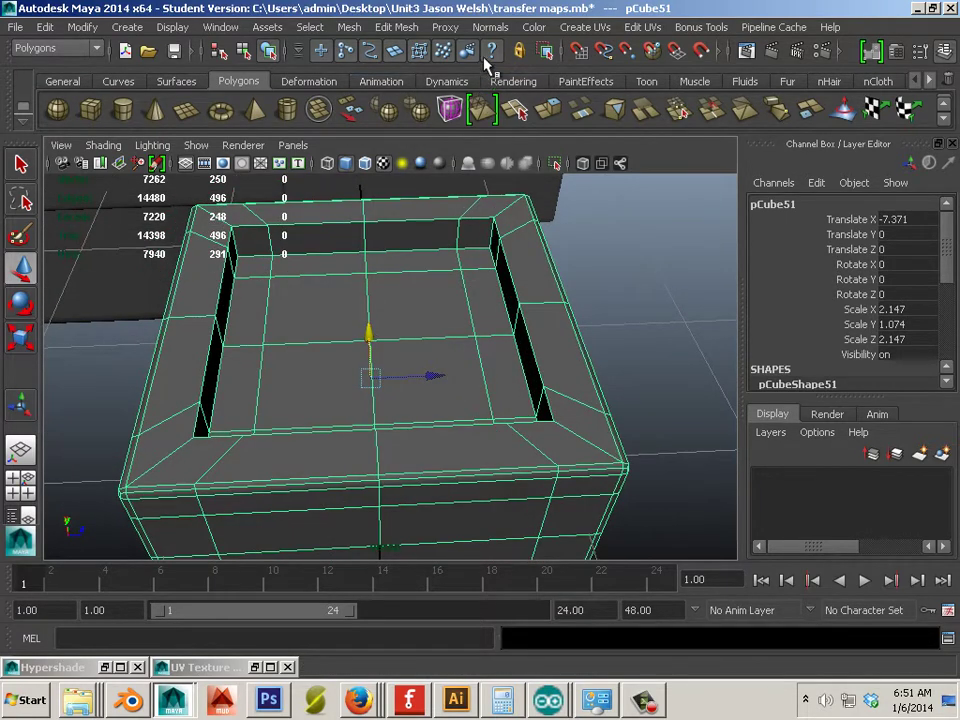
{"action": "left_click", "coordinate": [401, 27]}
{"action": "left_click", "coordinate": [455, 214]}
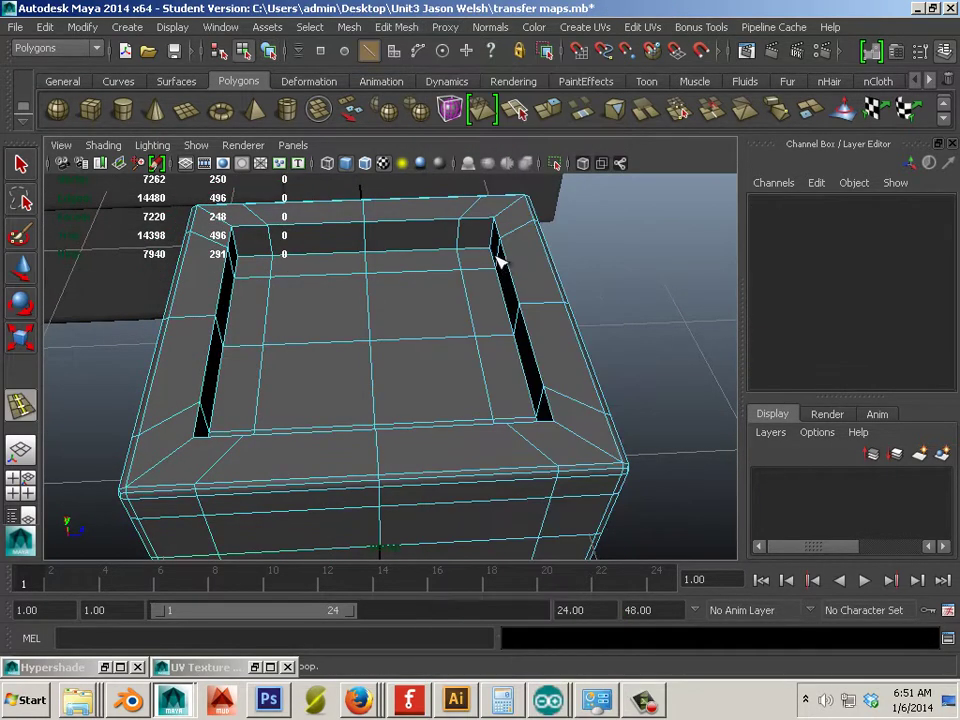
{"action": "left_click", "coordinate": [492, 257]}
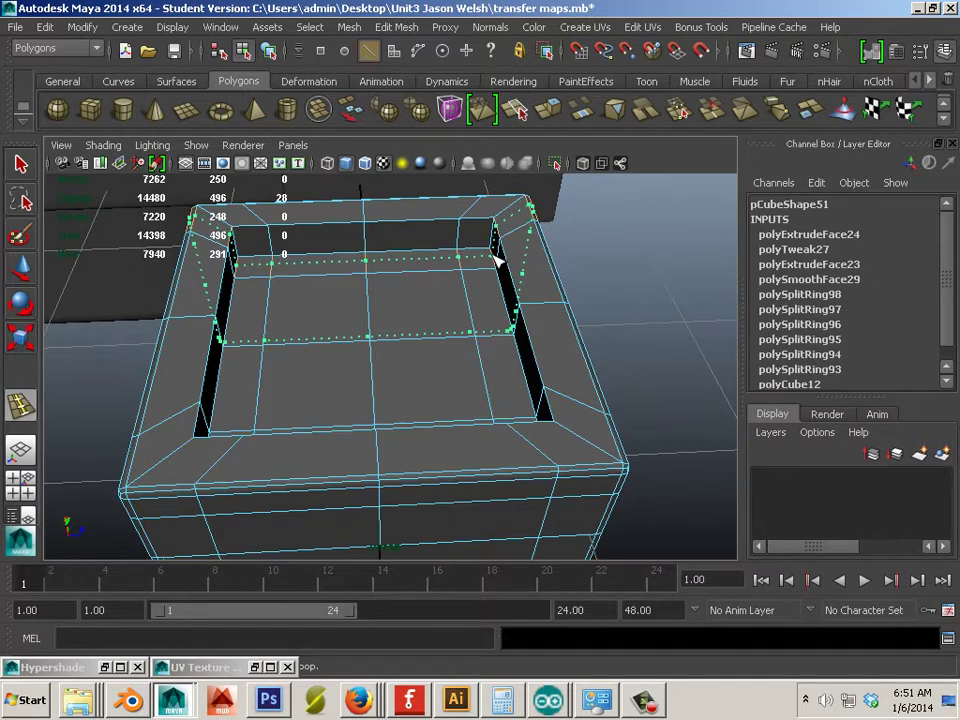
{"action": "mouse_move", "coordinate": [492, 257]}
{"action": "left_mouse_down"}
{"action": "mouse_move", "coordinate": [477, 253]}
{"action": "mouse_move", "coordinate": [491, 253]}
{"action": "left_mouse_up"}
{"action": "left_click_drag", "start_coordinate": [256, 263], "coordinate": [246, 266]}
{"action": "mouse_move", "coordinate": [246, 266]}
{"action": "left_mouse_down", "text": "alt"}
{"action": "mouse_move", "coordinate": [271, 342]}
{"action": "mouse_move", "coordinate": [294, 272]}
{"action": "mouse_move", "coordinate": [332, 246]}
{"action": "mouse_move", "coordinate": [317, 306]}
{"action": "mouse_move", "coordinate": [280, 258]}
{"action": "mouse_move", "coordinate": [243, 241]}
{"action": "left_mouse_up", "text": "alt"}
{"action": "left_click_drag", "start_coordinate": [411, 281], "coordinate": [366, 349], "text": "alt"}
Compare the block's smoothed and unsmoothed display to examine the recess's corners and rim
{"action": "key", "text": "3"}
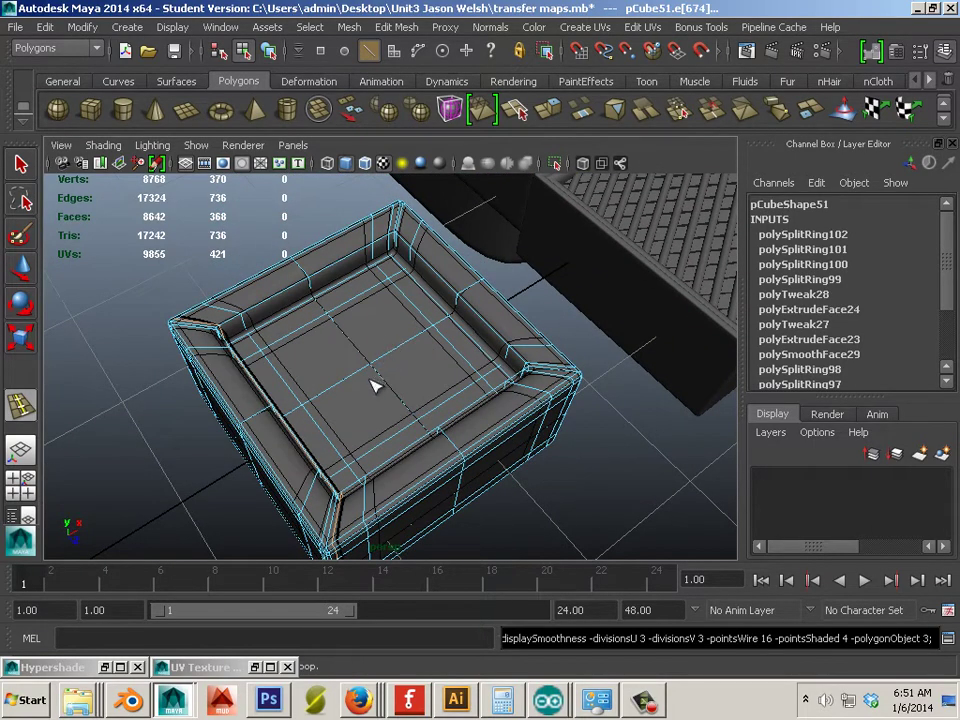
{"action": "left_click_drag", "start_coordinate": [333, 385], "coordinate": [386, 371], "text": "alt"}
{"action": "right_click_drag", "start_coordinate": [386, 371], "coordinate": [510, 360], "text": "alt"}
{"action": "middle_click_drag", "start_coordinate": [470, 350], "coordinate": [411, 369], "text": "alt"}
{"action": "left_click_drag", "start_coordinate": [411, 369], "coordinate": [435, 368], "text": "alt"}
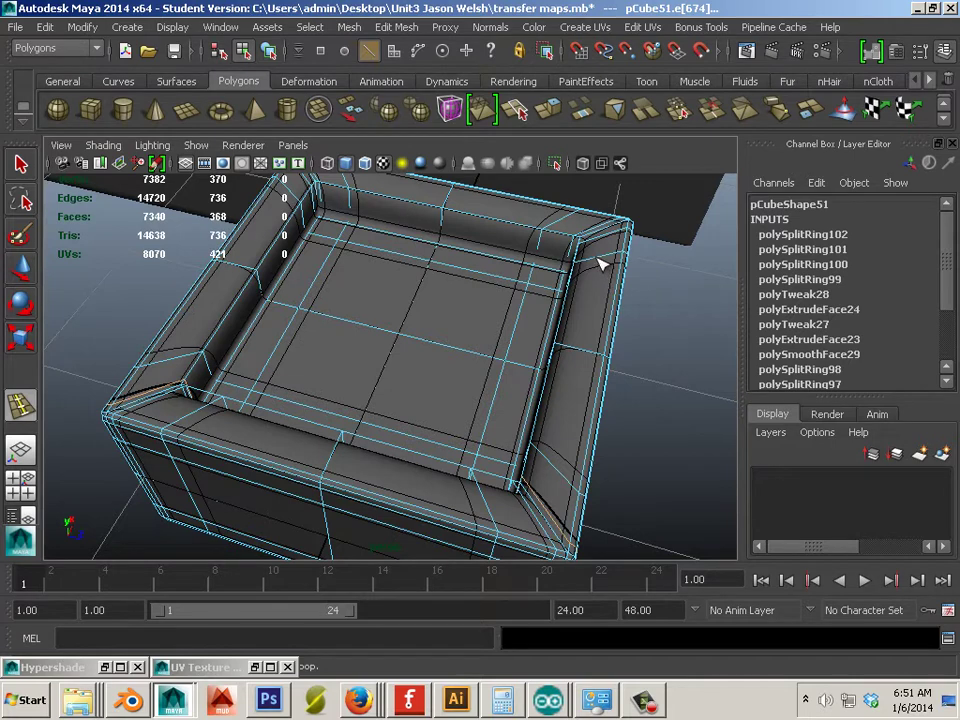
{"action": "key", "text": "3"}
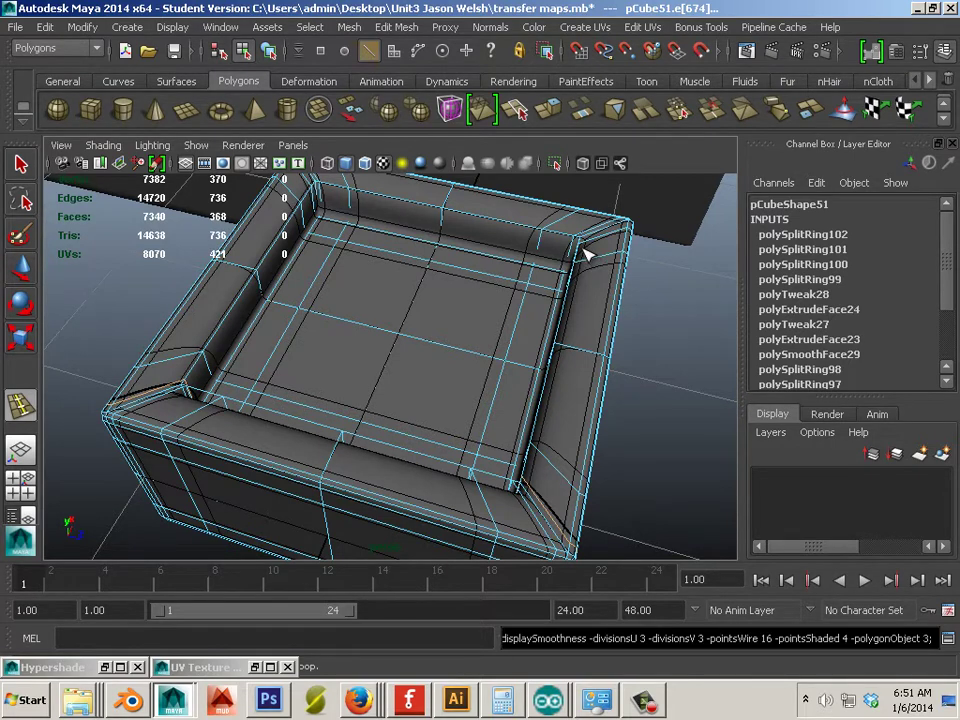
{"action": "key", "text": "1"}
{"action": "key", "text": "3"}
{"action": "key", "text": "1"}
{"action": "key", "text": "3"}
{"action": "key", "text": "1"}
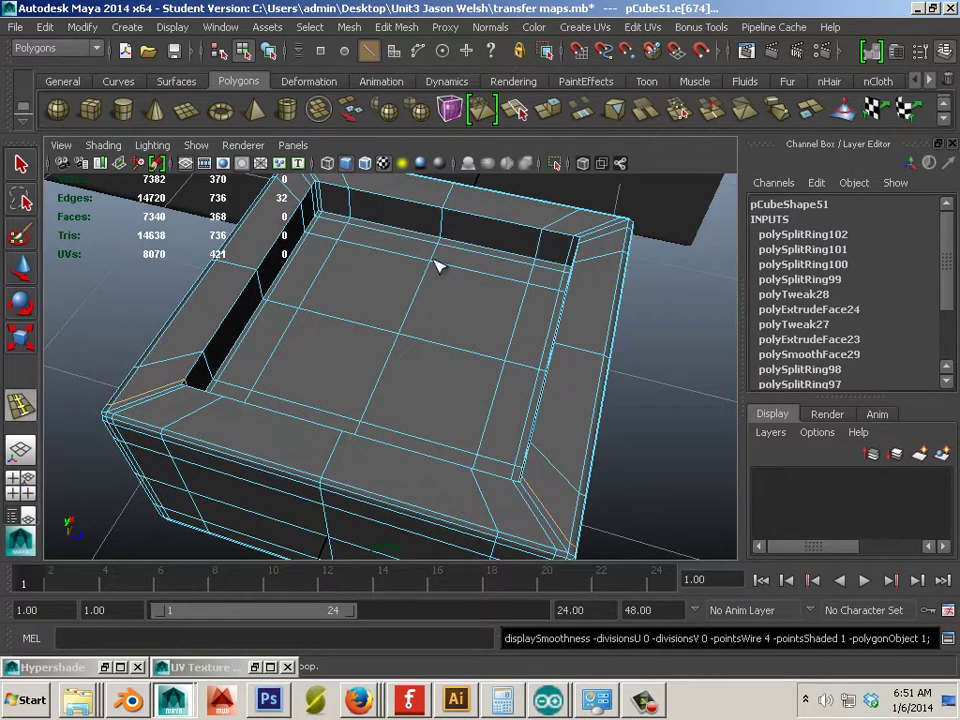
{"action": "left_click", "coordinate": [22, 262]}
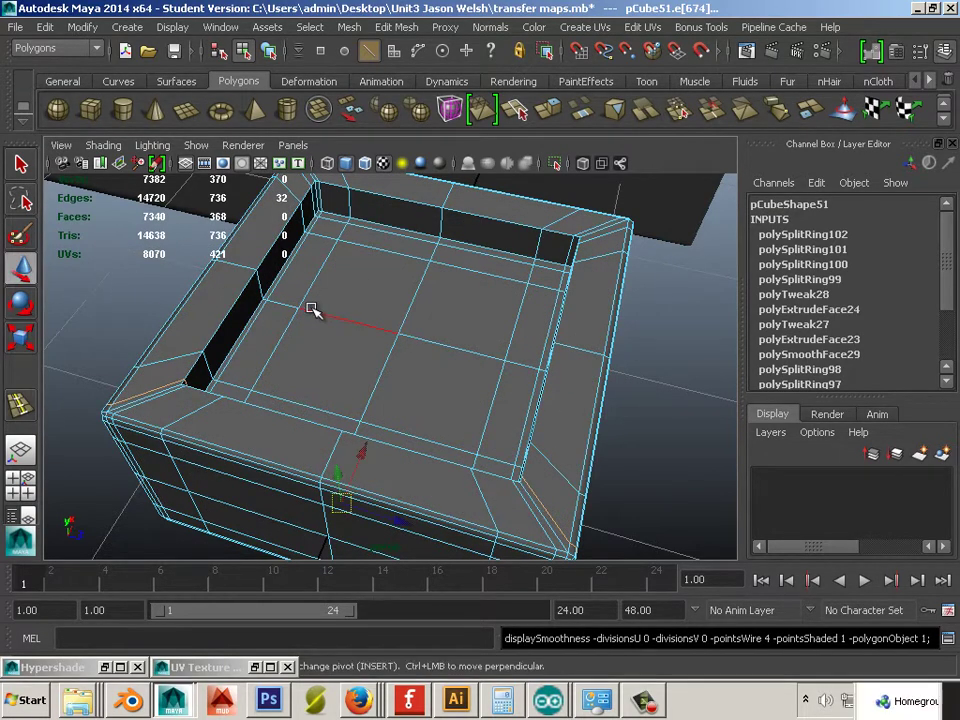
{"action": "right_click_drag", "start_coordinate": [313, 311], "coordinate": [380, 281]}
{"action": "left_click_drag", "start_coordinate": [324, 287], "coordinate": [317, 315], "text": "alt"}
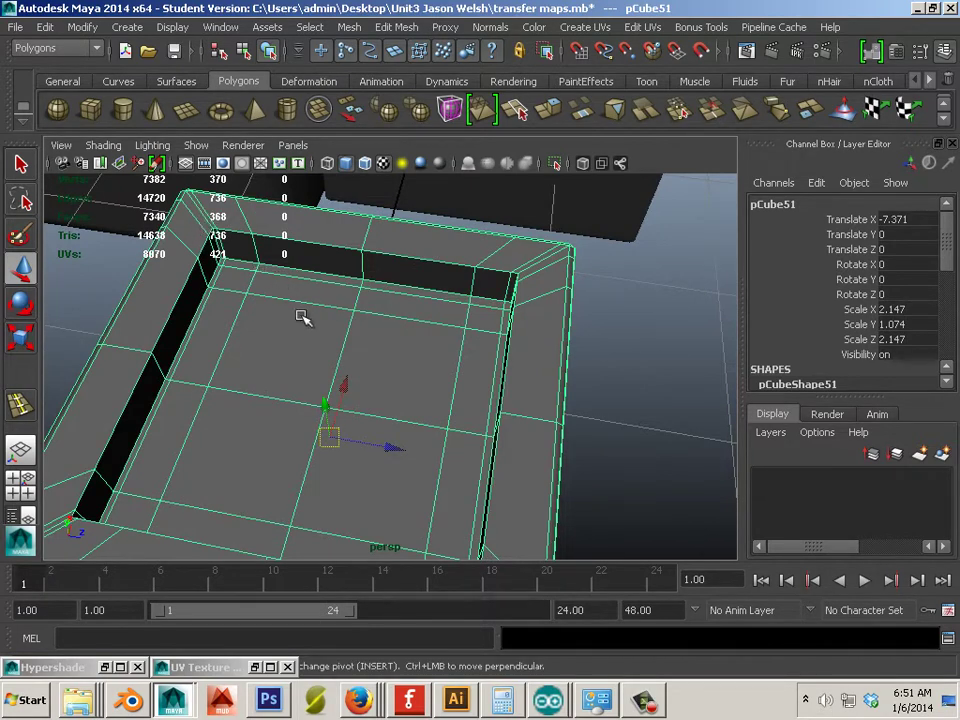
{"action": "scroll", "coordinate": [303, 318], "scroll_direction": "up", "scroll_amount": 4}
{"action": "left_click_drag", "start_coordinate": [424, 420], "coordinate": [467, 456], "text": "alt"}
{"action": "right_click_drag", "start_coordinate": [480, 310], "coordinate": [481, 355]}
{"action": "left_click", "coordinate": [455, 456]}
{"action": "left_click", "coordinate": [436, 401], "text": "shift"}
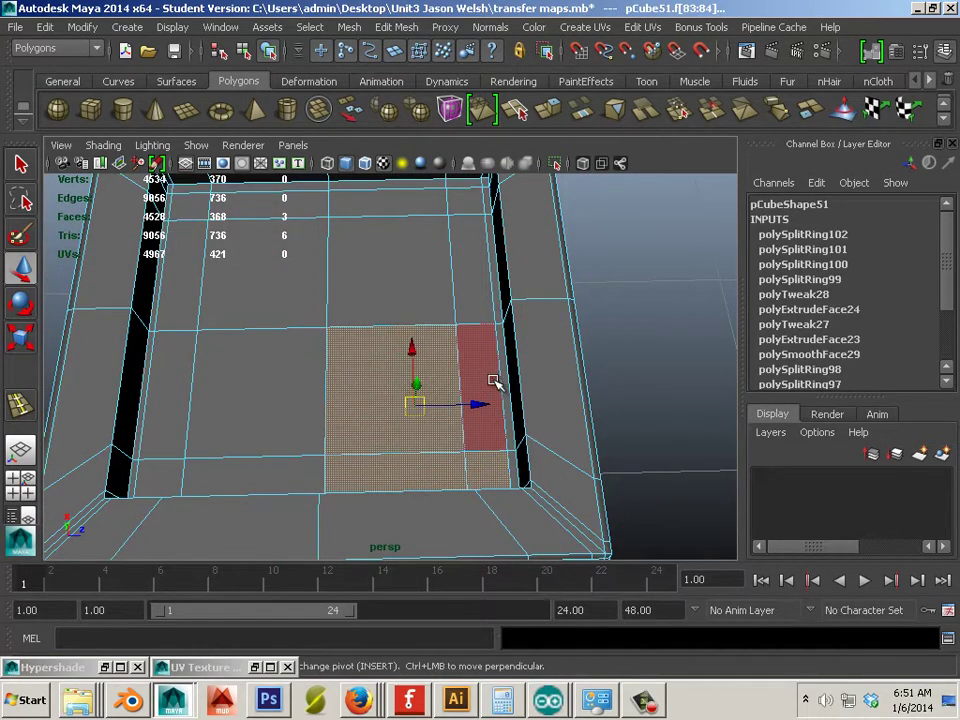
{"action": "left_click", "coordinate": [491, 376], "text": "shift"}
{"action": "left_click", "coordinate": [469, 274], "text": "shift"}
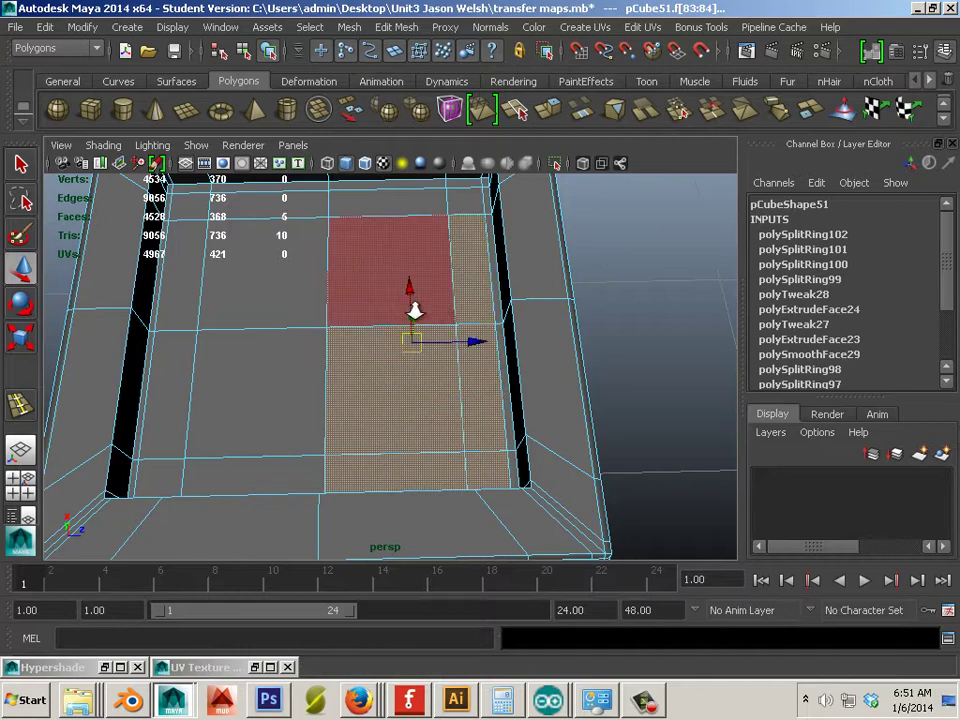
{"action": "scroll", "coordinate": [414, 312], "scroll_direction": "down", "scroll_amount": 1}
{"action": "left_click", "coordinate": [586, 345]}
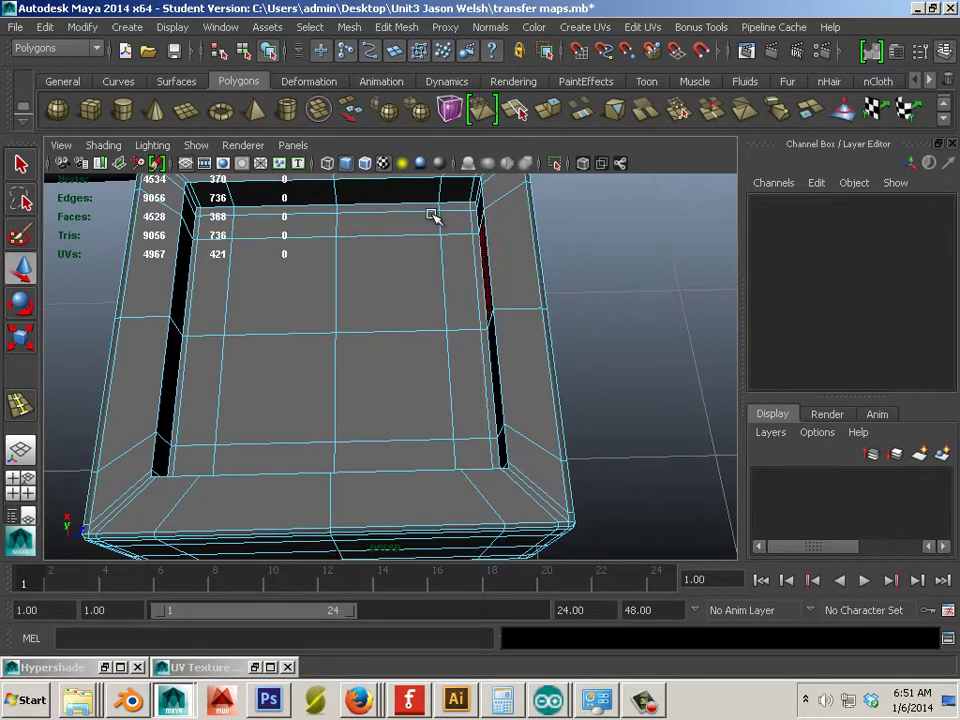
Insert four more edge loops in the recess floor, one beside the existing line along each side
{"action": "left_click", "coordinate": [398, 32]}
{"action": "left_click", "coordinate": [495, 214]}
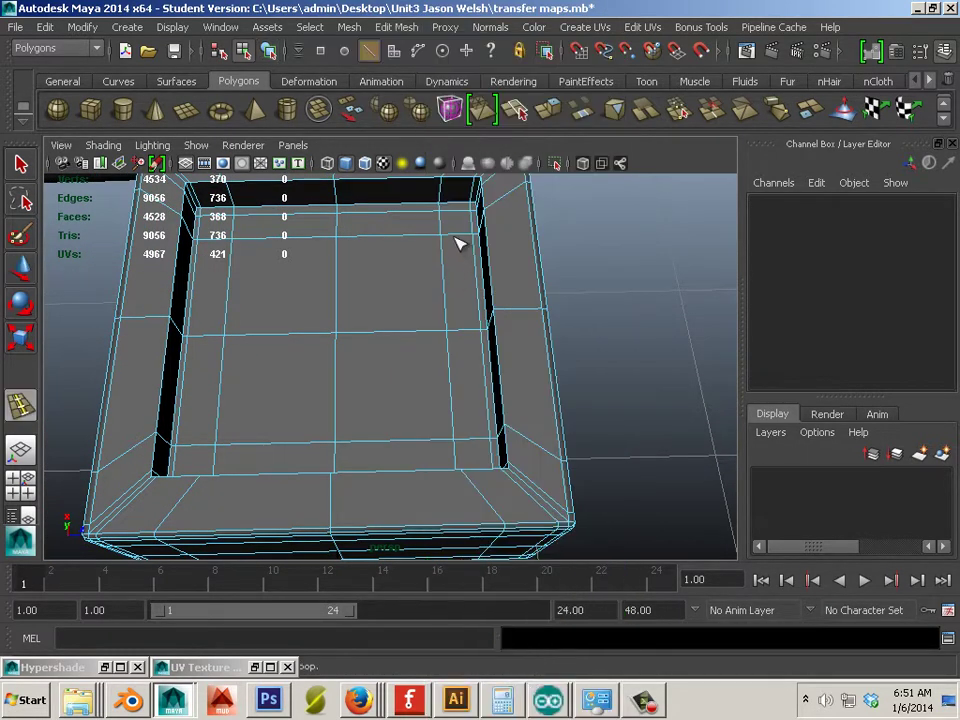
{"action": "left_click_drag", "start_coordinate": [458, 242], "coordinate": [447, 242]}
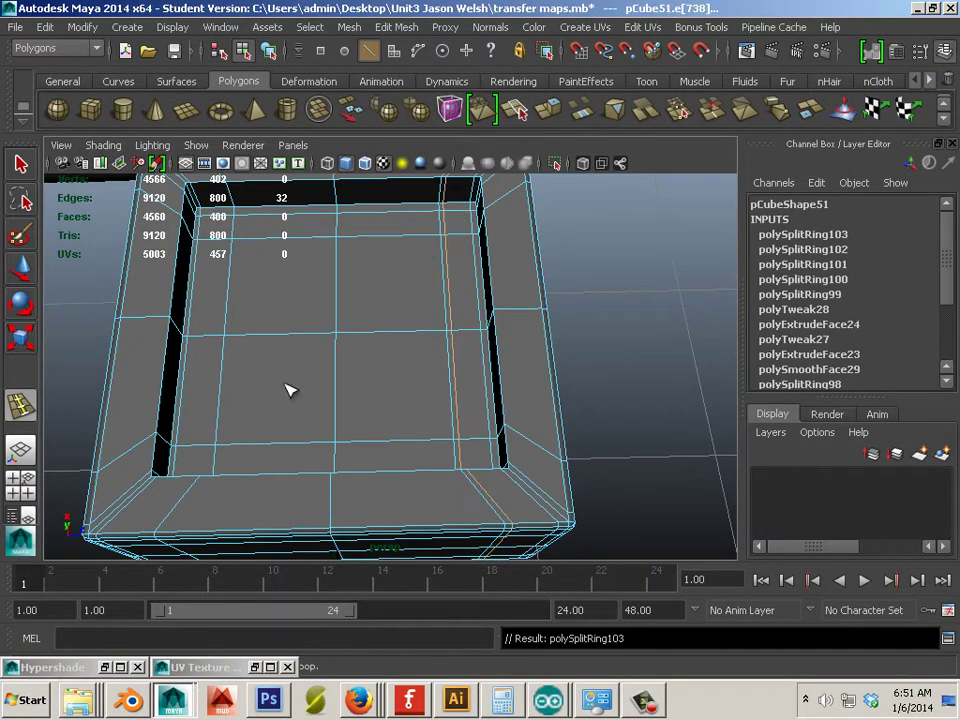
{"action": "left_click_drag", "start_coordinate": [210, 452], "coordinate": [165, 458]}
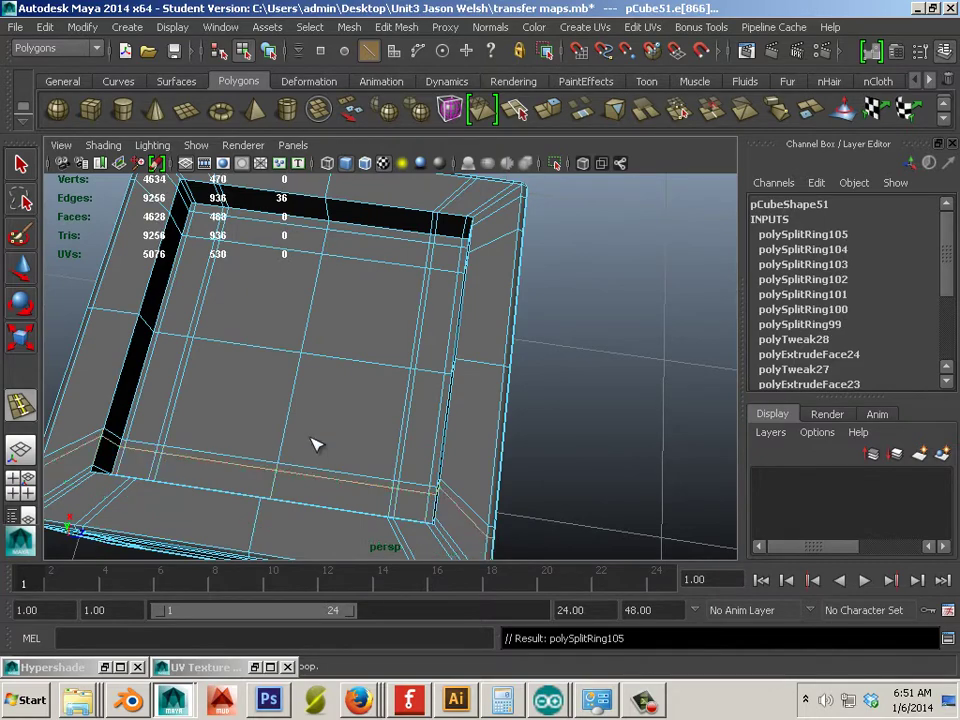
{"action": "left_click_drag", "start_coordinate": [315, 444], "coordinate": [350, 343], "text": "alt"}
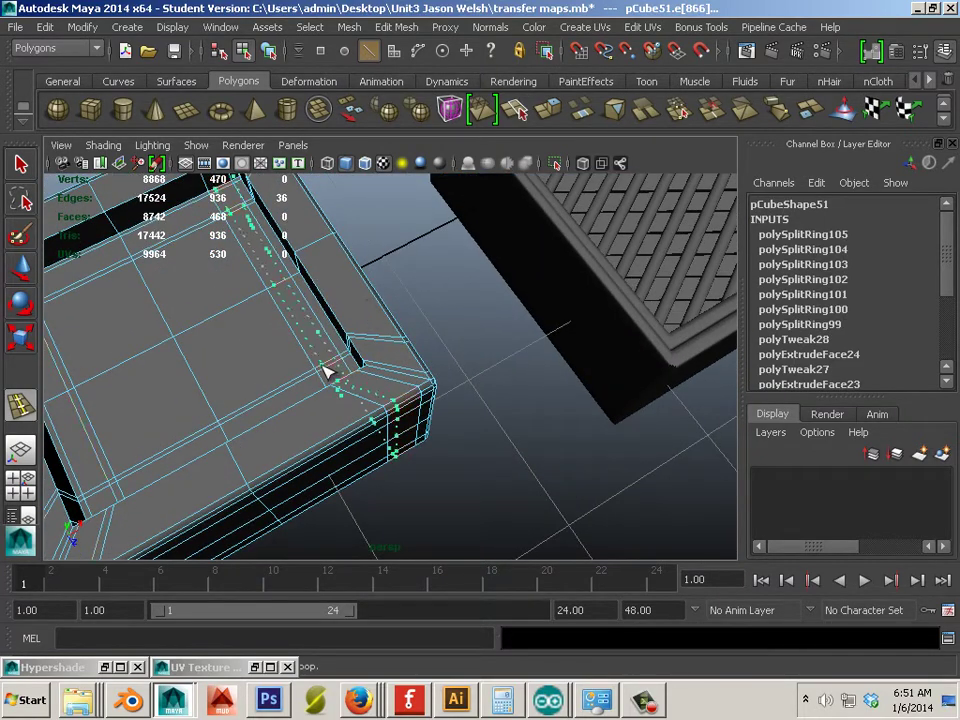
{"action": "left_click_drag", "start_coordinate": [316, 380], "coordinate": [319, 372]}
{"action": "left_click_drag", "start_coordinate": [262, 381], "coordinate": [311, 364], "text": "alt"}
{"action": "right_click_drag", "start_coordinate": [311, 364], "coordinate": [175, 366], "text": "alt"}
Extrude the four central faces of the block's recess floor and raise them slightly along the vertical axis
{"action": "left_click", "coordinate": [21, 335]}
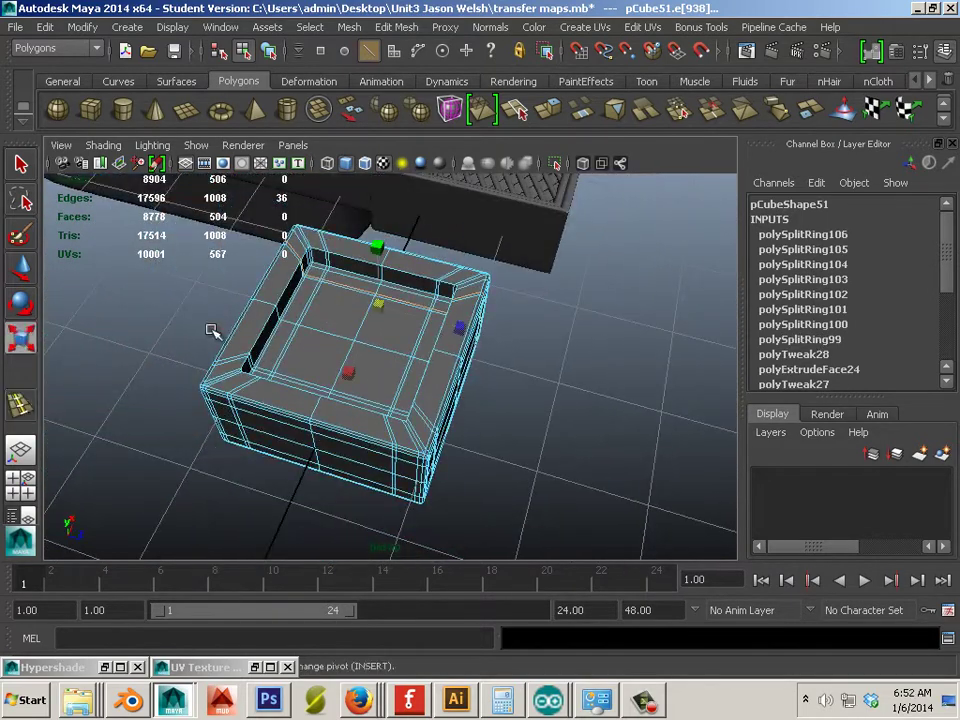
{"action": "right_click", "coordinate": [358, 369]}
{"action": "right_click_drag", "start_coordinate": [379, 363], "coordinate": [378, 359]}
{"action": "left_click", "coordinate": [378, 361]}
{"action": "left_click", "coordinate": [396, 330], "text": "shift"}
{"action": "left_click", "coordinate": [347, 321], "text": "shift"}
{"action": "left_click", "coordinate": [325, 357], "text": "shift"}
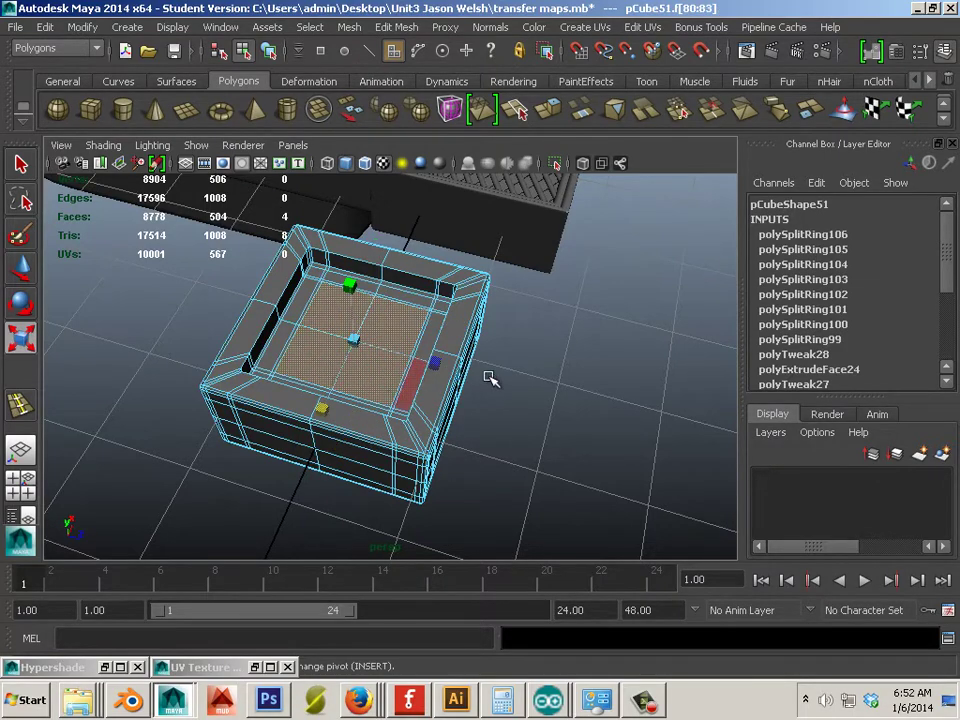
{"action": "left_click_drag", "start_coordinate": [490, 377], "coordinate": [546, 281], "text": "alt"}
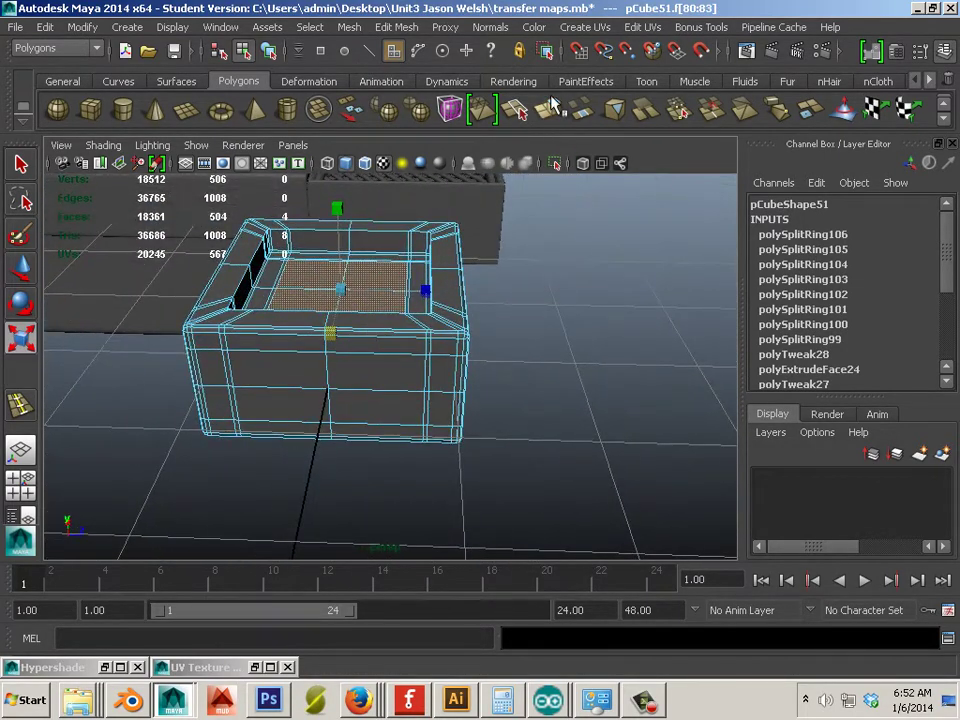
{"action": "key", "text": "ctrl+e"}
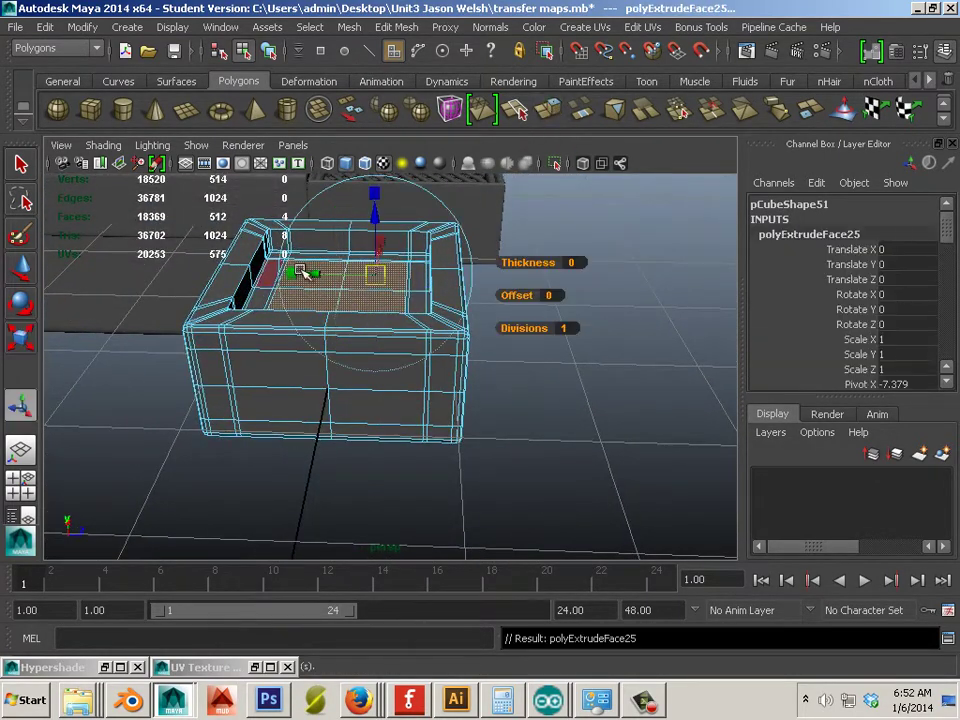
{"action": "left_click", "coordinate": [20, 269]}
{"action": "left_click_drag", "start_coordinate": [338, 238], "coordinate": [337, 219]}
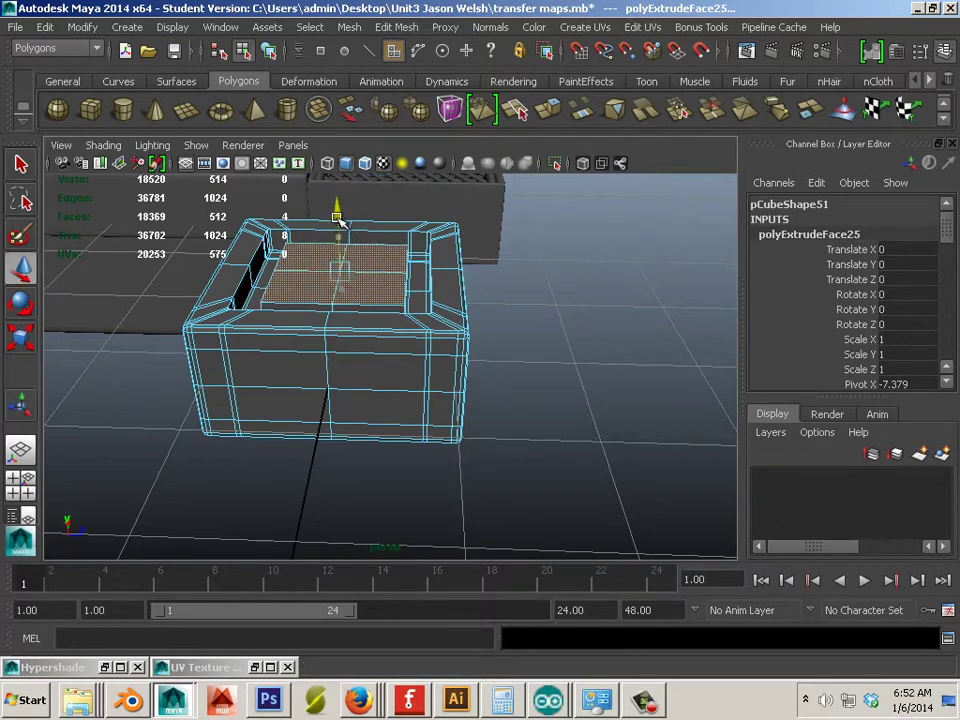
Fine-tune the height of the extruded centre panel above the recess floor
{"action": "right_click_drag", "start_coordinate": [313, 240], "coordinate": [370, 260], "text": "alt"}
{"action": "left_click_drag", "start_coordinate": [372, 260], "coordinate": [397, 271], "text": "alt"}
{"action": "right_click_drag", "start_coordinate": [397, 271], "coordinate": [440, 279], "text": "alt"}
{"action": "left_click_drag", "start_coordinate": [400, 197], "coordinate": [401, 190]}
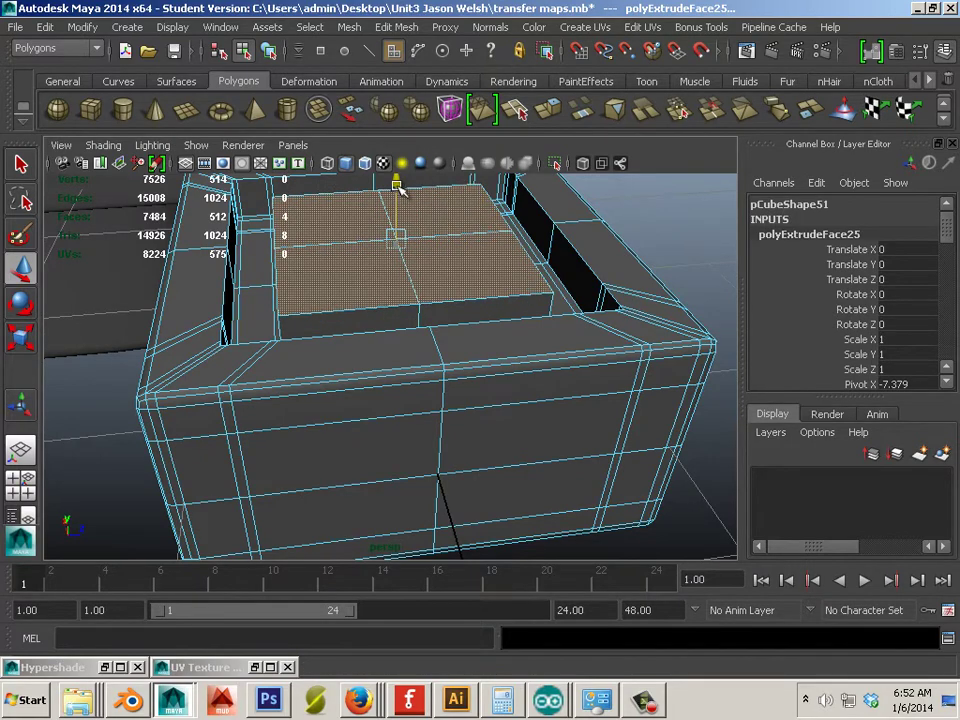
{"action": "left_click_drag", "start_coordinate": [388, 264], "coordinate": [440, 268], "text": "alt"}
{"action": "left_click_drag", "start_coordinate": [496, 182], "coordinate": [437, 375]}
Preview the block smoothed in object mode to check the raised panel's edges, and return to the unsmoothed display
{"action": "right_click_drag", "start_coordinate": [437, 311], "coordinate": [508, 288]}
{"action": "key", "text": "F8"}
{"action": "key", "text": "3"}
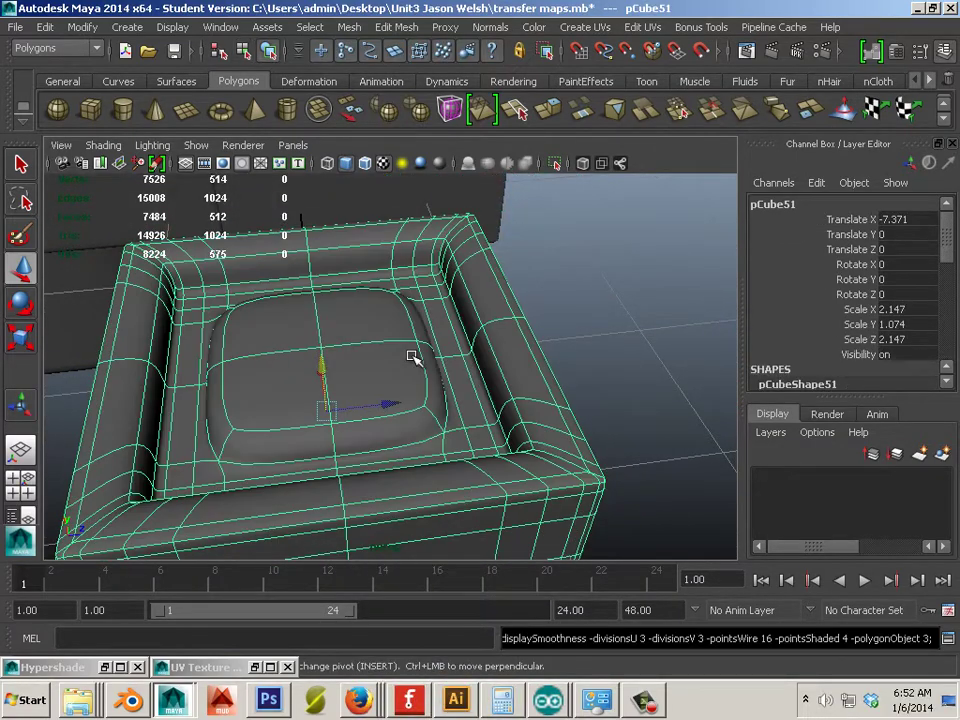
{"action": "left_click", "coordinate": [604, 397]}
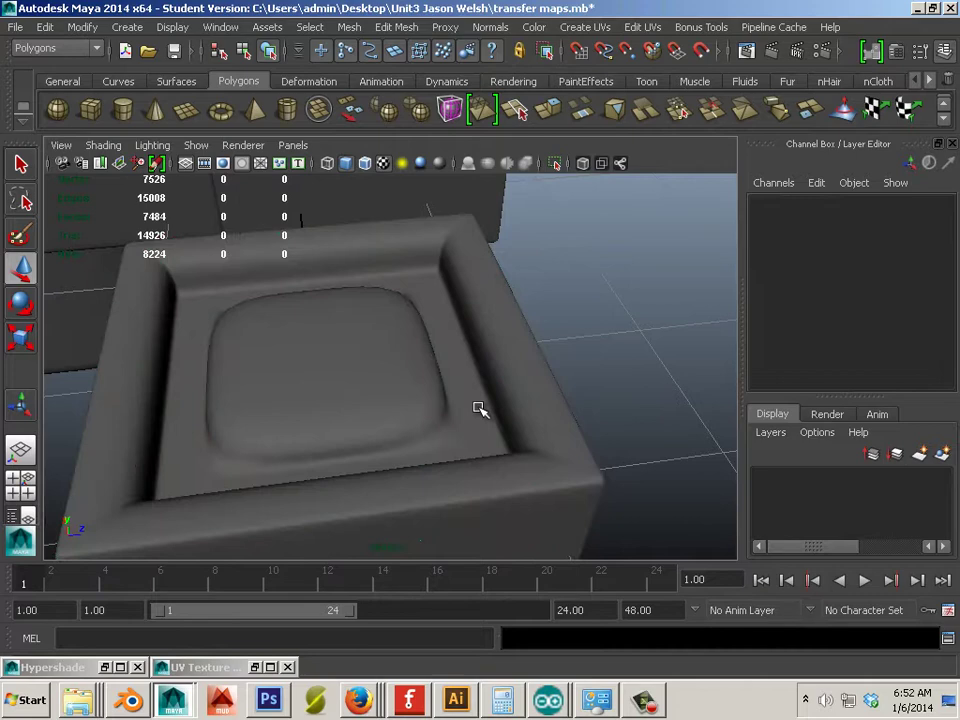
{"action": "left_click", "coordinate": [425, 418]}
{"action": "key", "text": "1"}
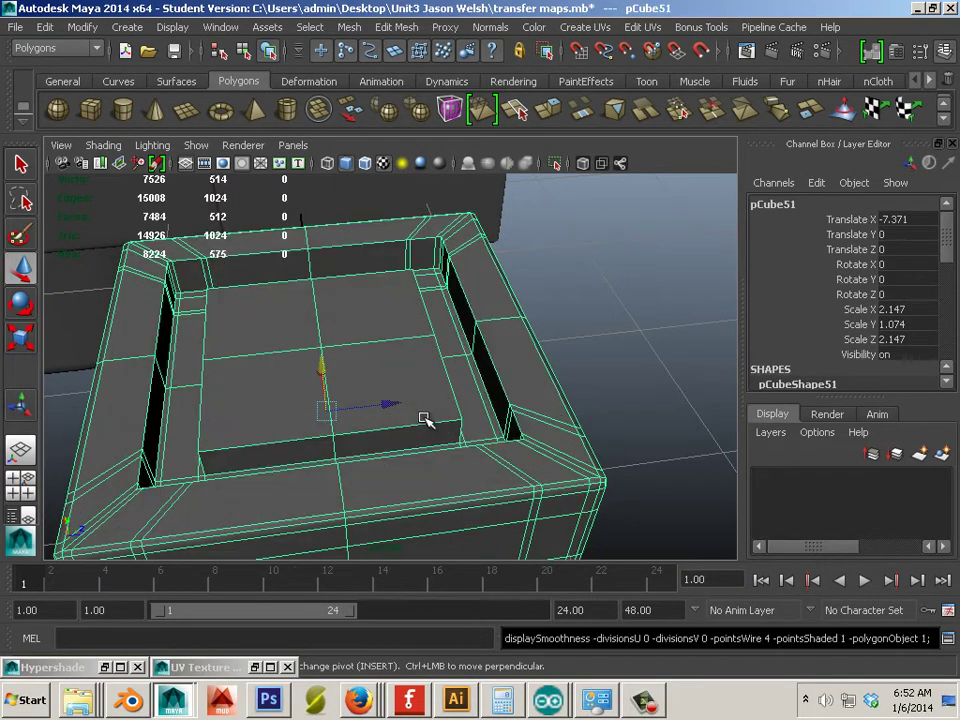
Insert four edge loops across the raised centre panel, one just inside each of its sides
{"action": "left_click", "coordinate": [394, 27]}
{"action": "left_click", "coordinate": [497, 156]}
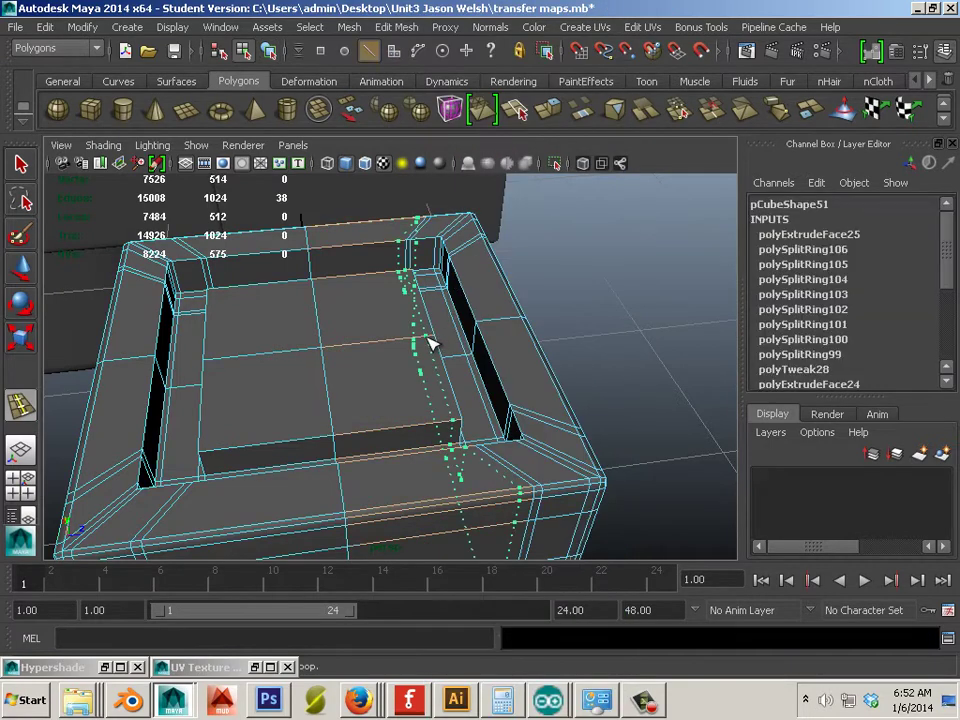
{"action": "left_click", "coordinate": [431, 340]}
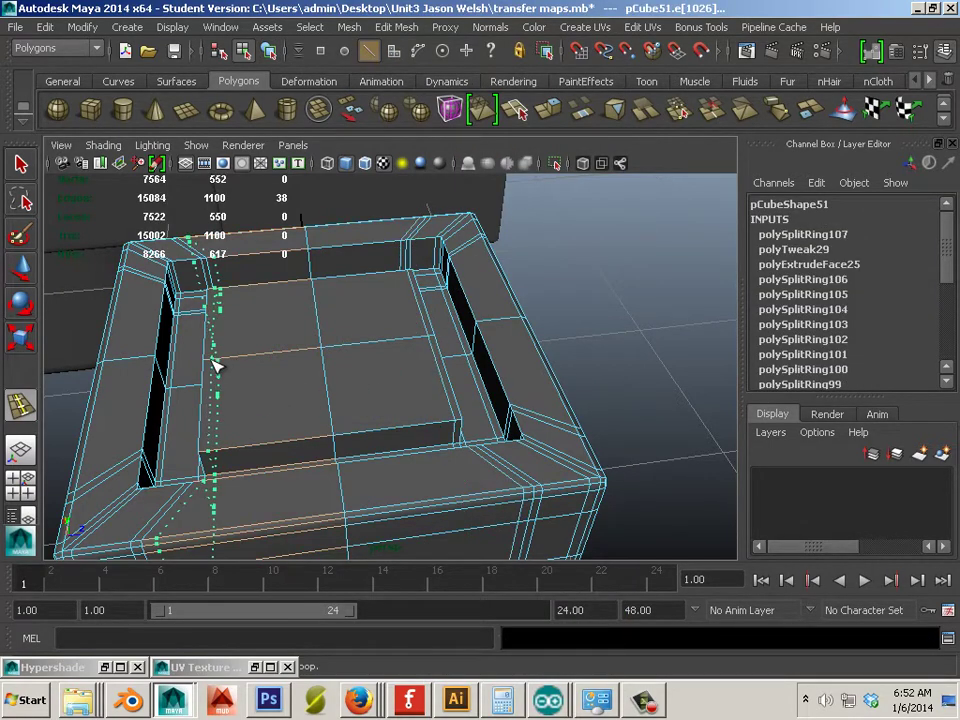
{"action": "left_click", "coordinate": [214, 366]}
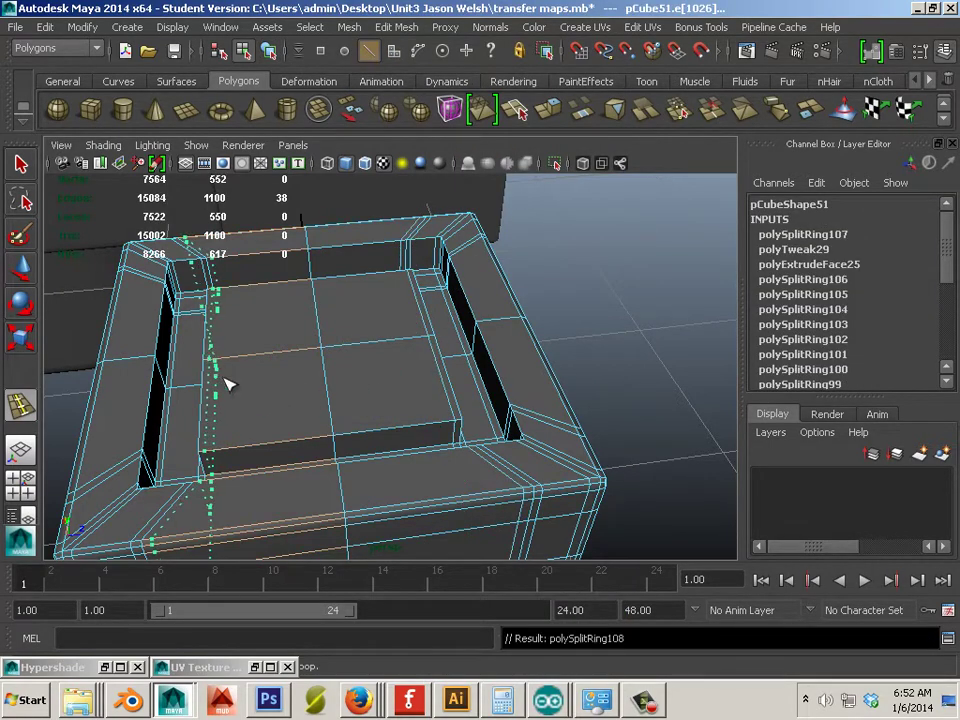
{"action": "left_click", "coordinate": [210, 443]}
{"action": "left_click_drag", "start_coordinate": [214, 316], "coordinate": [221, 296]}
{"action": "left_click_drag", "start_coordinate": [326, 358], "coordinate": [307, 297], "text": "alt"}
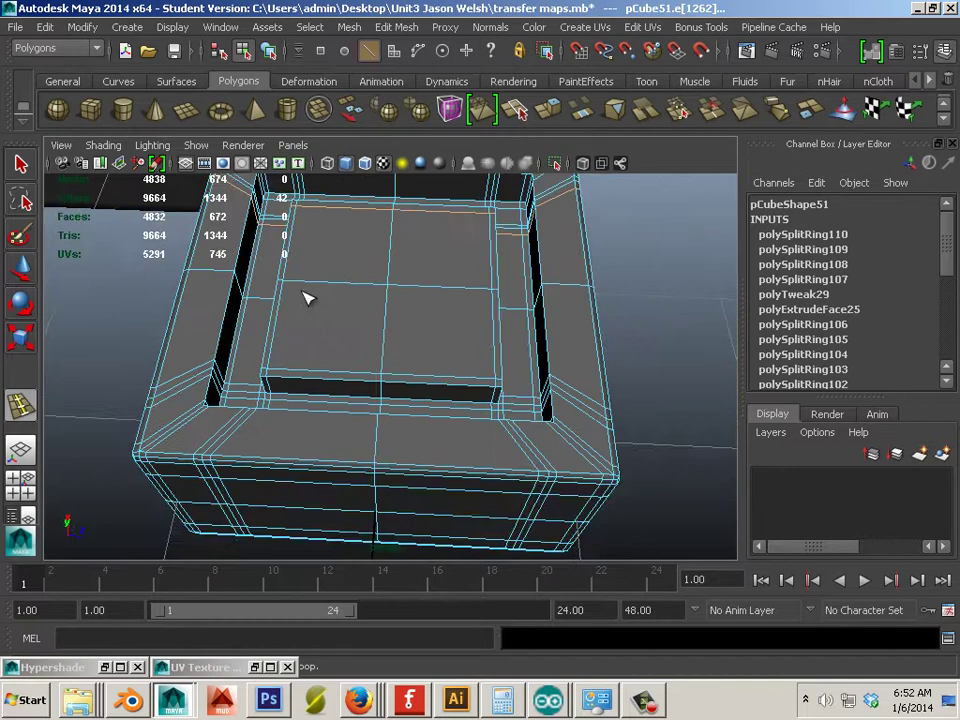
Return the block to object mode, turn on its smooth preview and inspect the raised panel
{"action": "left_click", "coordinate": [22, 266]}
{"action": "right_click_drag", "start_coordinate": [347, 285], "coordinate": [415, 262]}
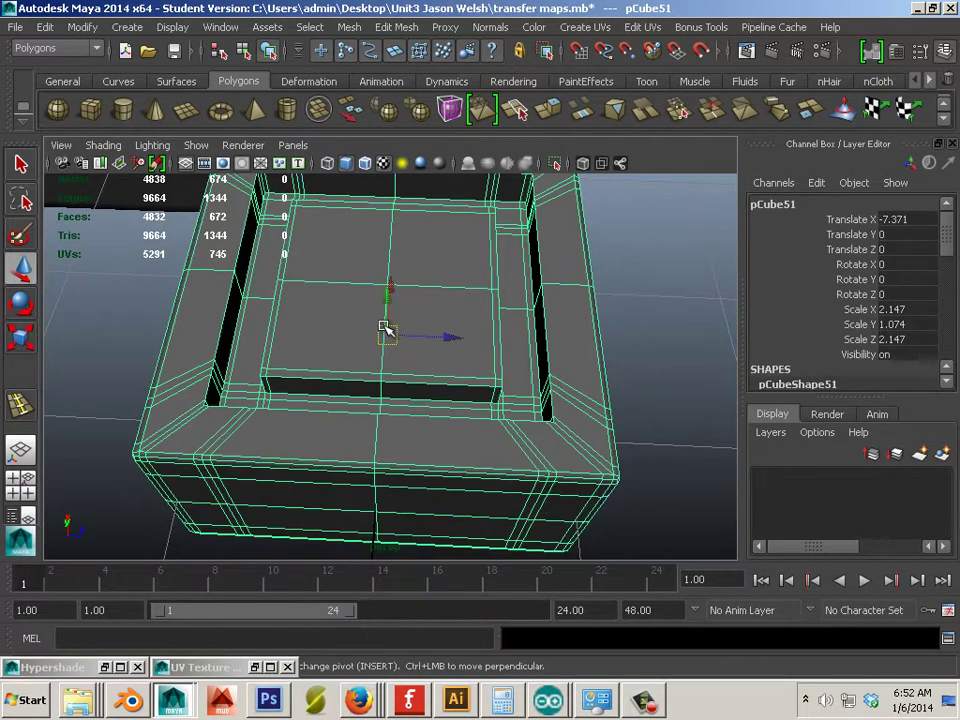
{"action": "key", "text": "3"}
{"action": "left_click", "coordinate": [680, 411]}
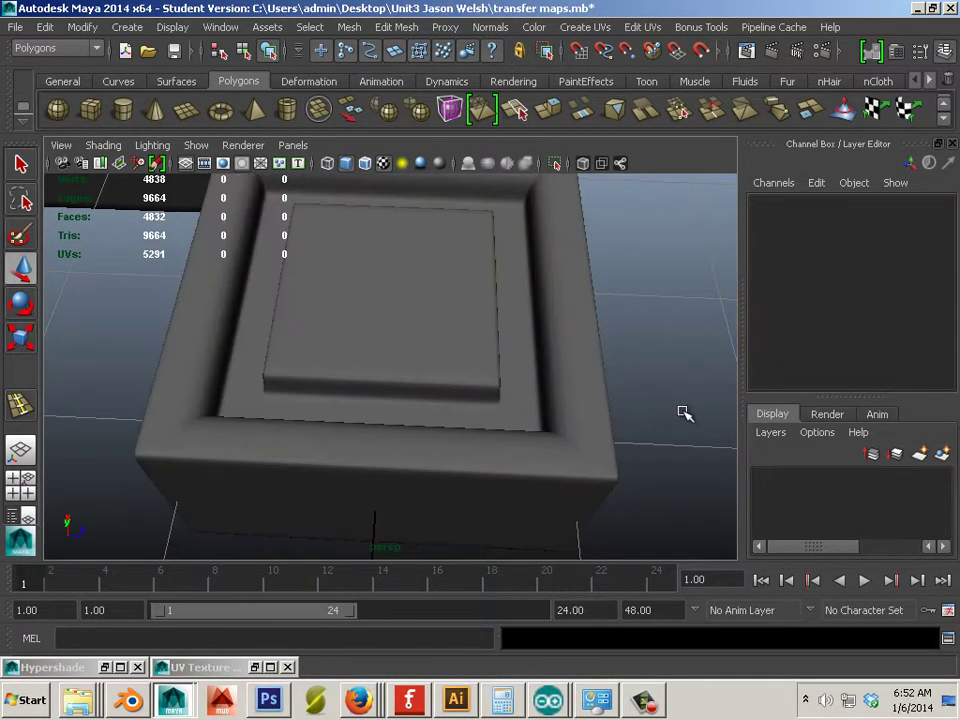
{"action": "left_click_drag", "start_coordinate": [684, 411], "coordinate": [628, 422], "text": "alt"}
{"action": "right_click_drag", "start_coordinate": [628, 422], "coordinate": [428, 400], "text": "alt"}
{"action": "left_click_drag", "start_coordinate": [428, 400], "coordinate": [348, 398], "text": "alt"}
Move the block beside the speaker grille, level with the cabinet's lower edge, at about X -6.36 and Z 0.55
{"action": "left_click", "coordinate": [350, 368]}
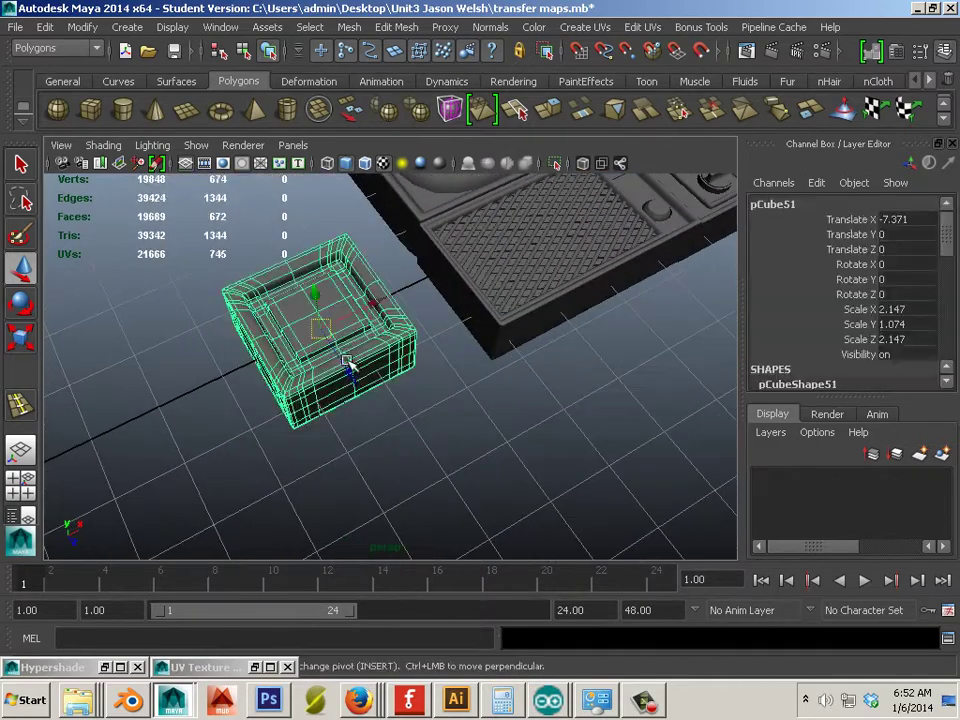
{"action": "middle_click_drag", "start_coordinate": [370, 329], "coordinate": [353, 373], "text": "alt"}
{"action": "left_click_drag", "start_coordinate": [357, 349], "coordinate": [417, 319]}
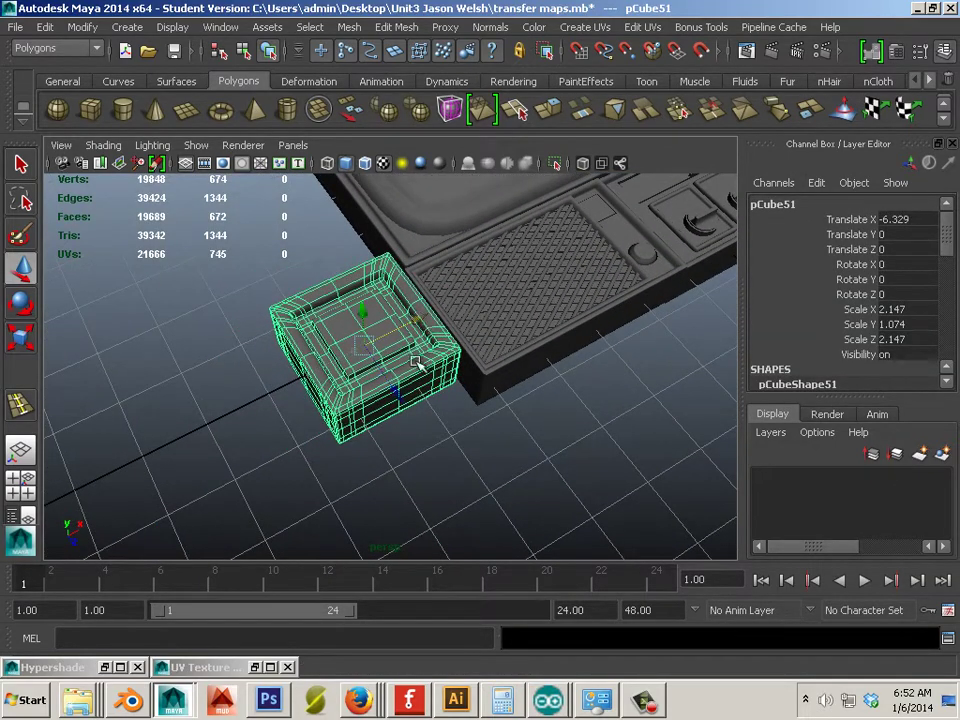
{"action": "left_click_drag", "start_coordinate": [396, 396], "coordinate": [417, 366]}
{"action": "key", "text": "space"}
{"action": "key", "text": "space"}
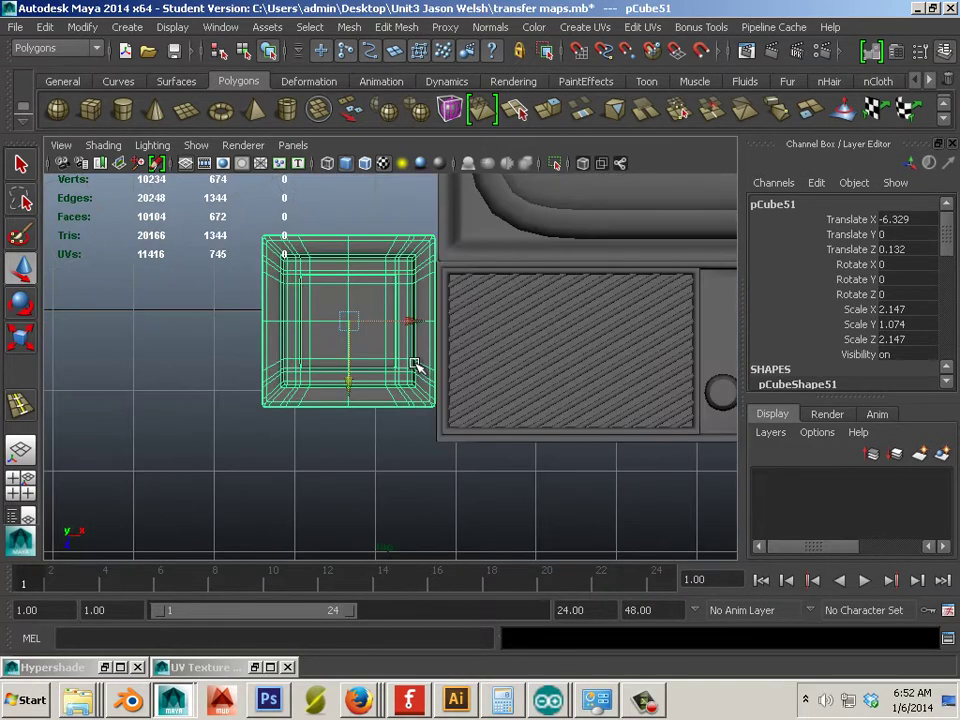
{"action": "left_click_drag", "start_coordinate": [348, 387], "coordinate": [353, 416]}
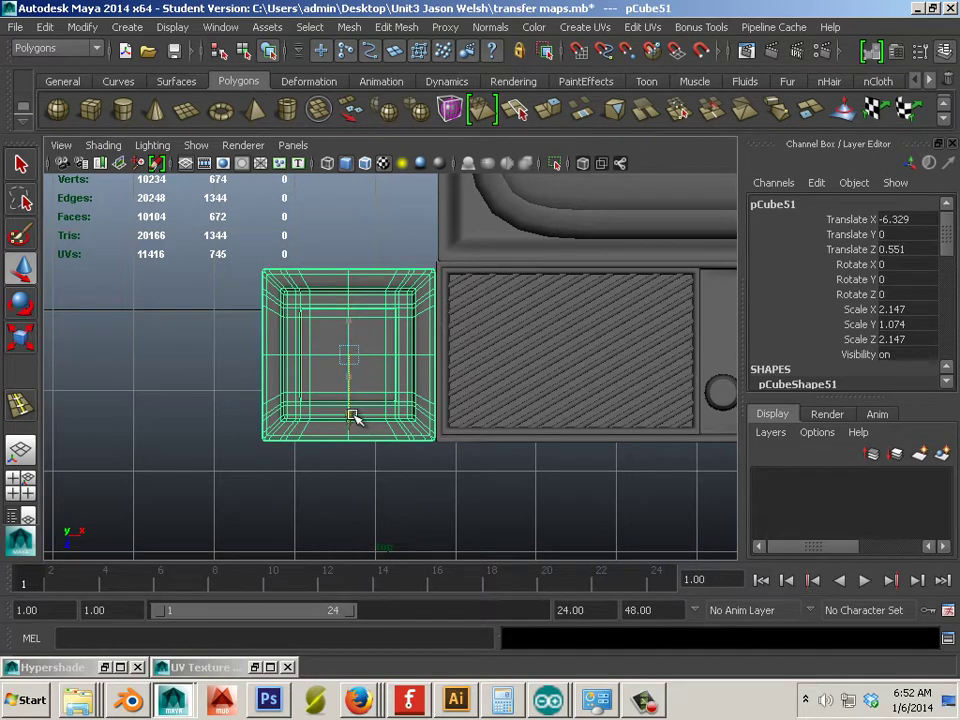
{"action": "left_click_drag", "start_coordinate": [410, 345], "coordinate": [407, 352]}
{"action": "scroll", "coordinate": [435, 354], "scroll_direction": "down", "scroll_amount": 3}
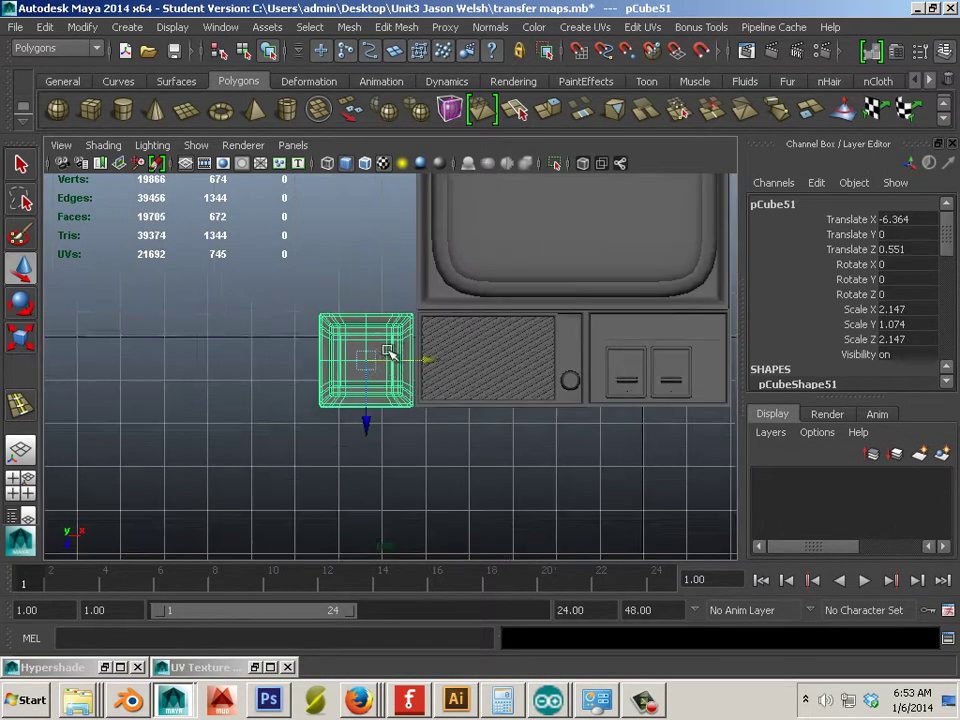
Duplicate the block and move the copy level with the screen frame's upper edge, at about Z -6.68
{"action": "middle_click_drag", "start_coordinate": [392, 347], "coordinate": [365, 465], "text": "alt"}
{"action": "key", "text": "ctrl+d"}
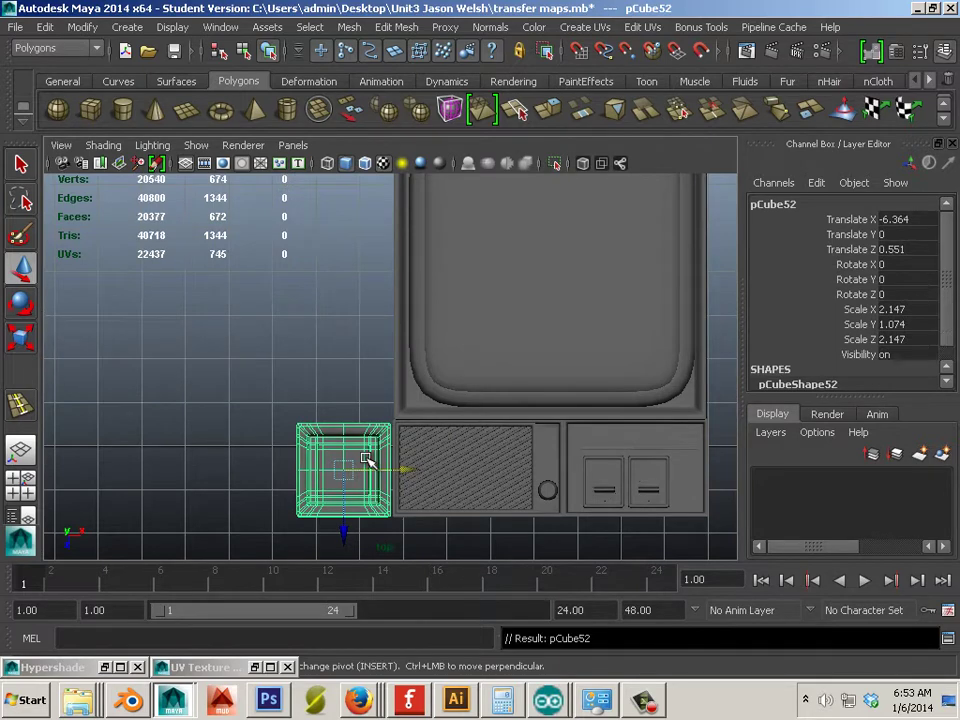
{"action": "left_click_drag", "start_coordinate": [343, 527], "coordinate": [343, 300]}
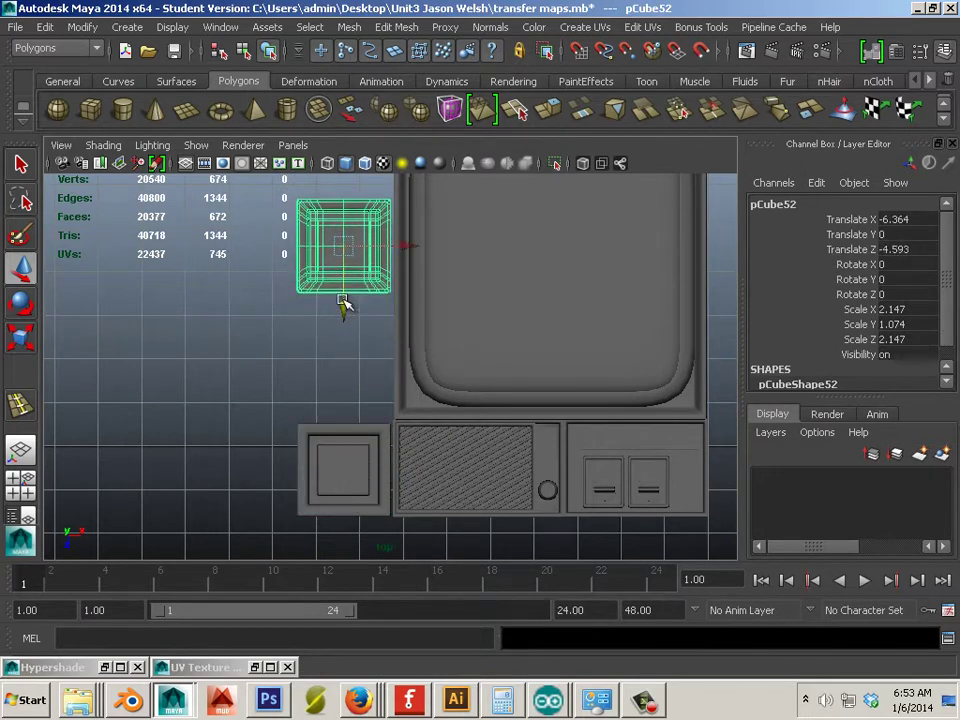
{"action": "middle_click_drag", "start_coordinate": [343, 300], "coordinate": [334, 497], "text": "alt"}
{"action": "left_click_drag", "start_coordinate": [347, 500], "coordinate": [348, 404]}
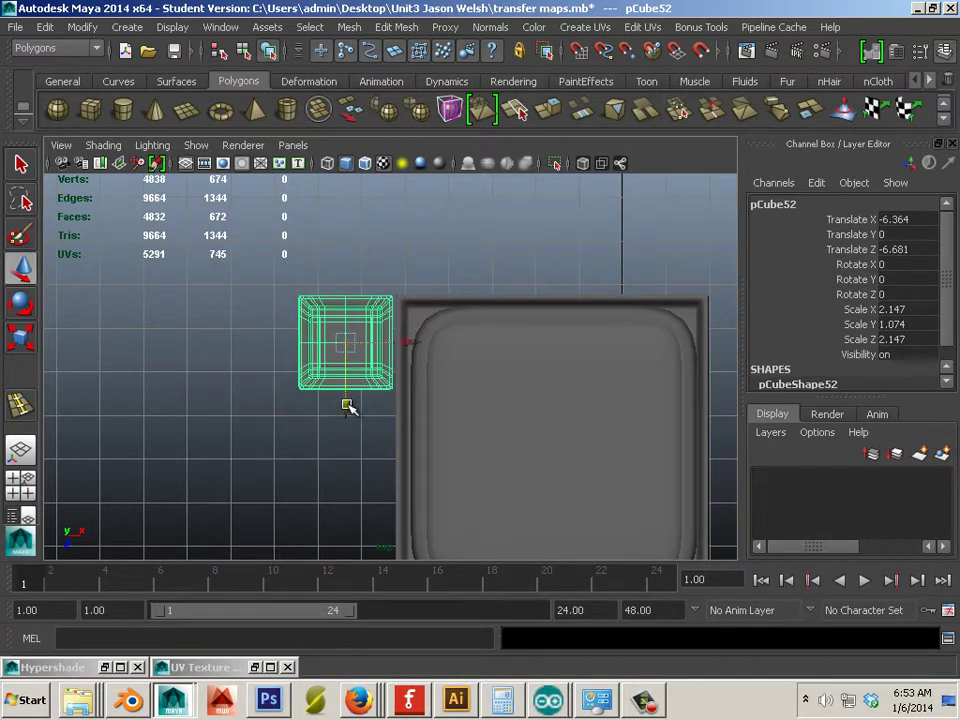
{"action": "key", "text": "shift+d"}
{"action": "left_click", "coordinate": [349, 388]}
{"action": "mouse_move", "coordinate": [348, 405]}
{"action": "left_mouse_down"}
{"action": "mouse_move", "coordinate": [338, 461]}
{"action": "mouse_move", "coordinate": [353, 414]}
{"action": "left_mouse_up"}
{"action": "key", "text": "ctrl+z"}
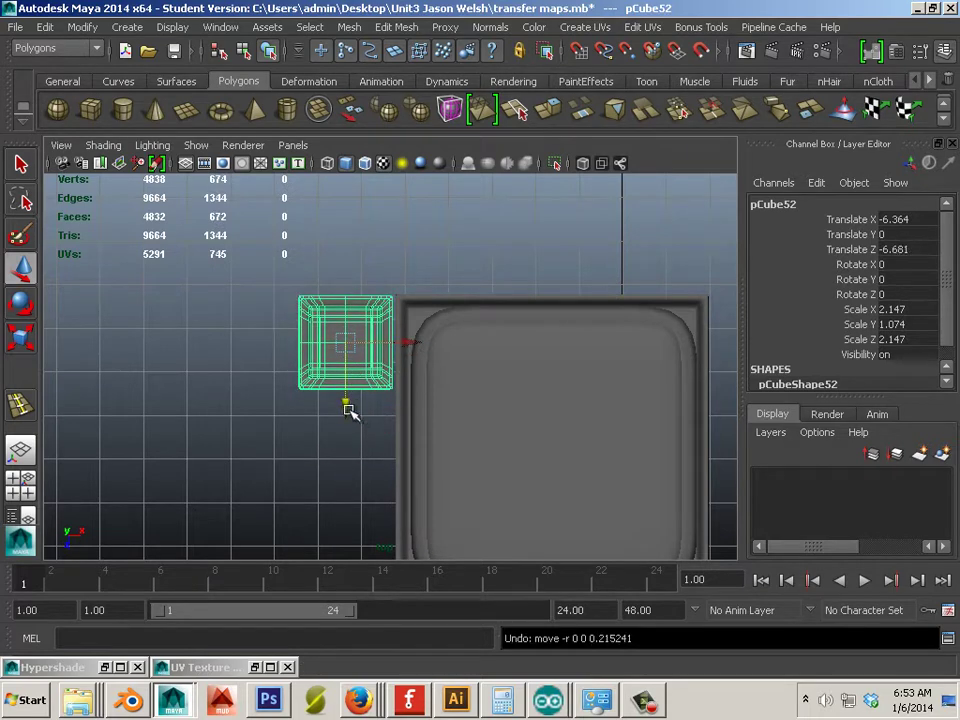
Duplicate the upper block and place the copy between the two corner blocks at about Z -3.14
{"action": "key", "text": "ctrl+d"}
{"action": "left_click_drag", "start_coordinate": [345, 396], "coordinate": [350, 551]}
{"action": "middle_click_drag", "start_coordinate": [366, 503], "coordinate": [363, 378], "text": "alt"}
{"action": "scroll", "coordinate": [345, 448], "scroll_direction": "up", "scroll_amount": 2}
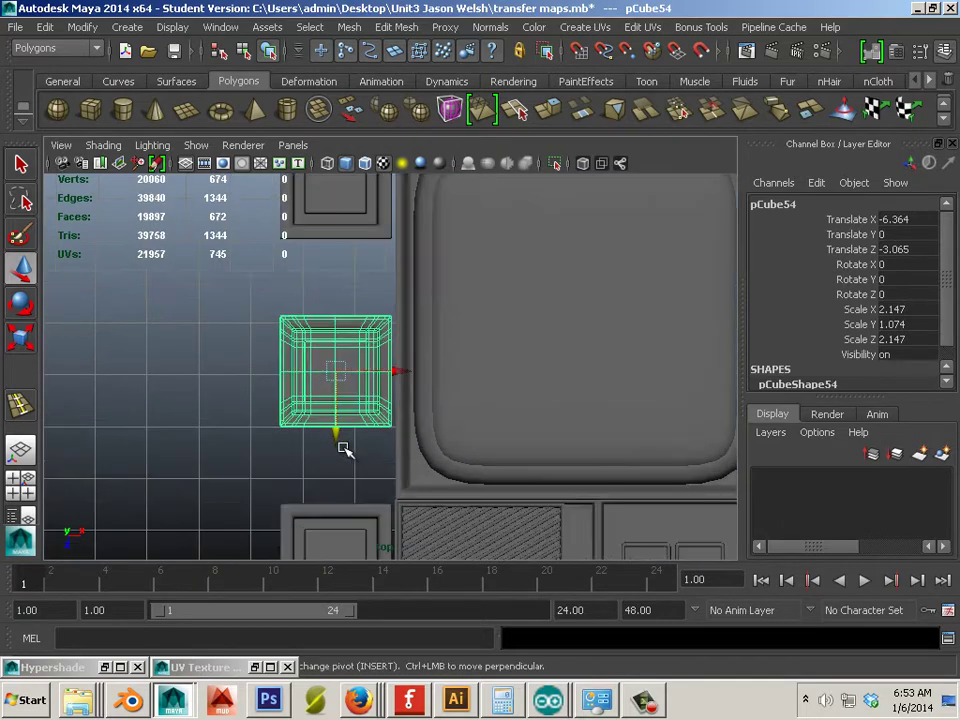
{"action": "left_click_drag", "start_coordinate": [345, 438], "coordinate": [338, 433]}
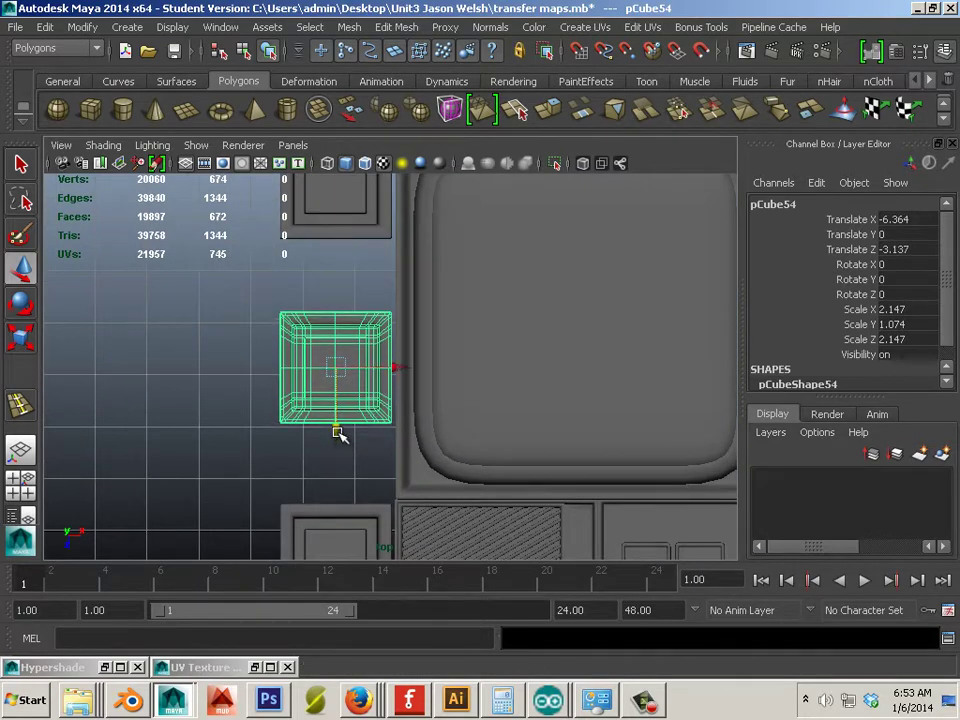
Stretch the middle block by moving its upper-end vertices up to just below the upper block
{"action": "right_click_drag", "start_coordinate": [315, 312], "coordinate": [219, 316]}
{"action": "left_click_drag", "start_coordinate": [369, 341], "coordinate": [396, 346]}
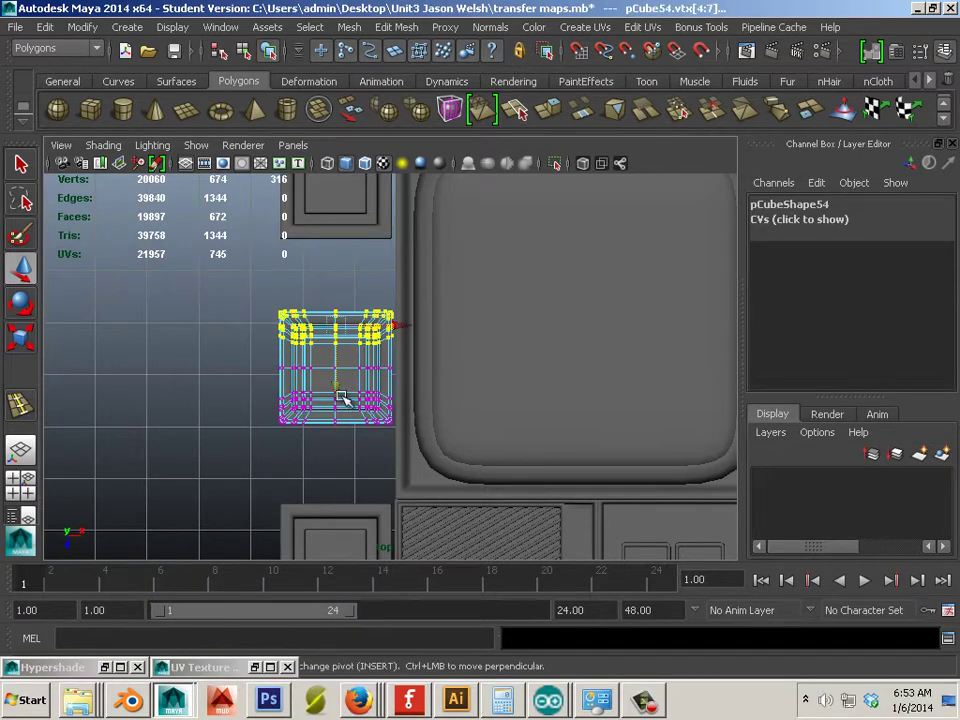
{"action": "left_click_drag", "start_coordinate": [342, 397], "coordinate": [326, 322]}
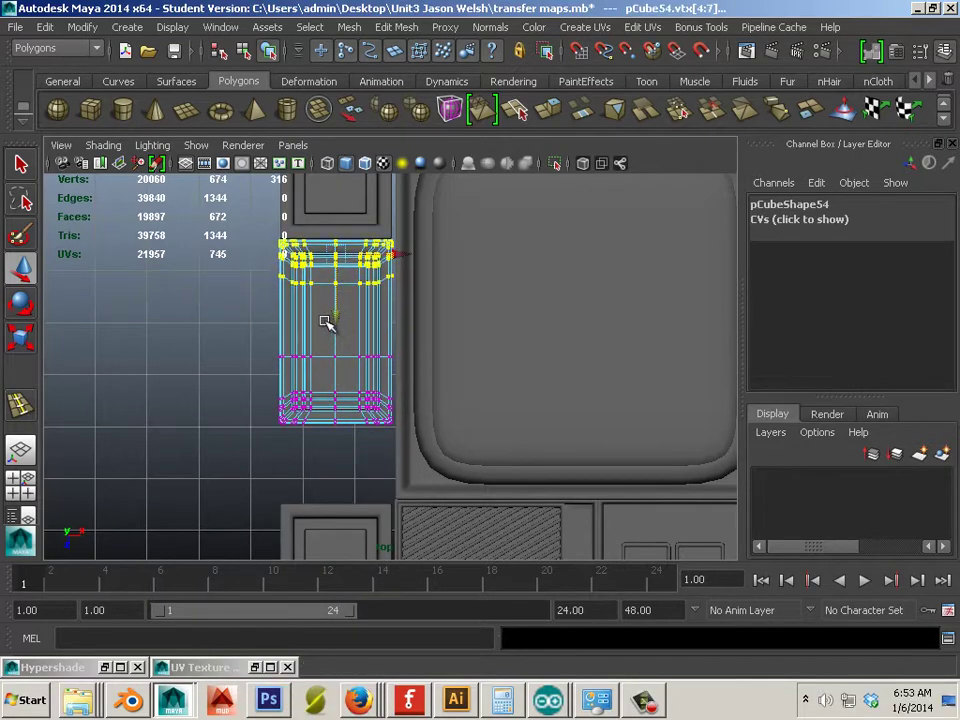
{"action": "scroll", "coordinate": [320, 345], "scroll_direction": "up", "scroll_amount": 6}
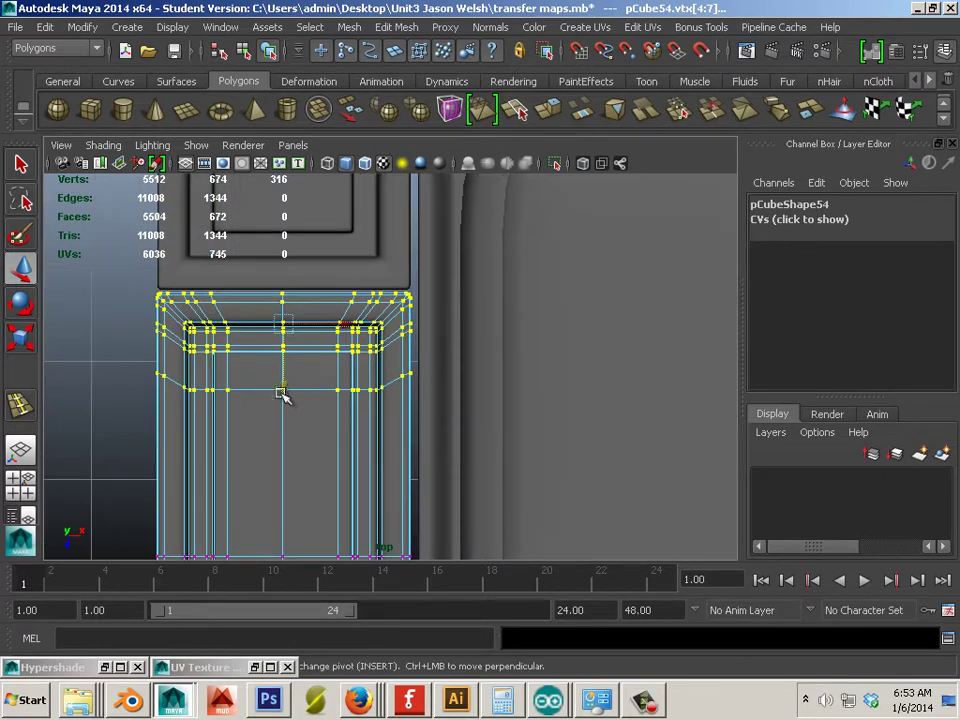
{"action": "left_click_drag", "start_coordinate": [283, 386], "coordinate": [283, 390]}
{"action": "scroll", "coordinate": [335, 468], "scroll_direction": "down", "scroll_amount": 4}
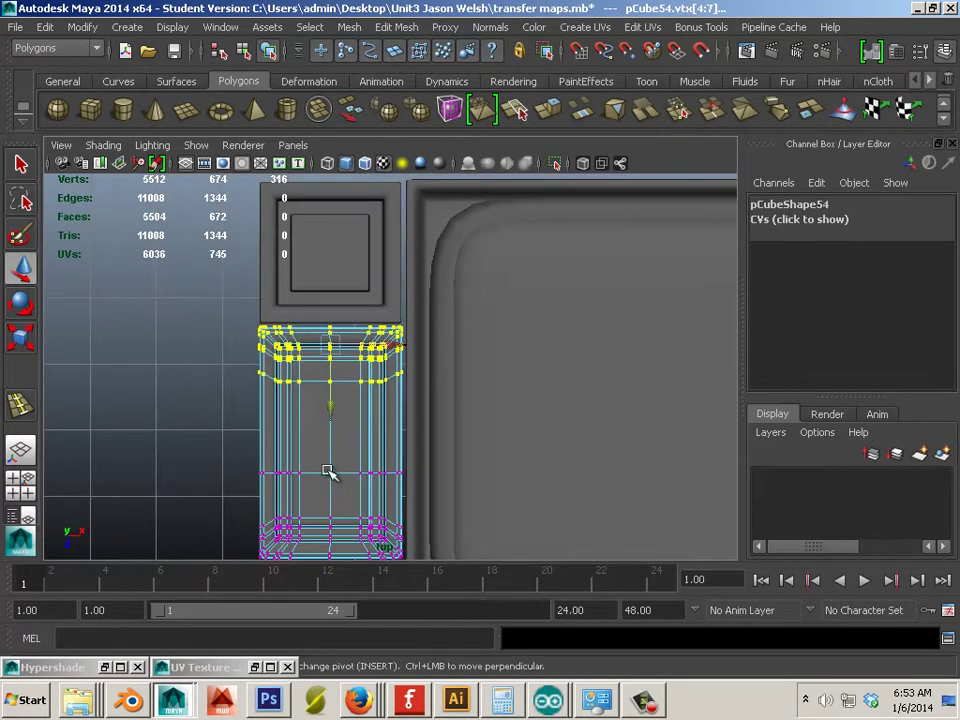
Extend the middle block's lower-end vertices down to just above the lower block, and return to object mode
{"action": "middle_click_drag", "start_coordinate": [299, 497], "coordinate": [300, 310], "text": "alt"}
{"action": "left_click_drag", "start_coordinate": [268, 328], "coordinate": [418, 428]}
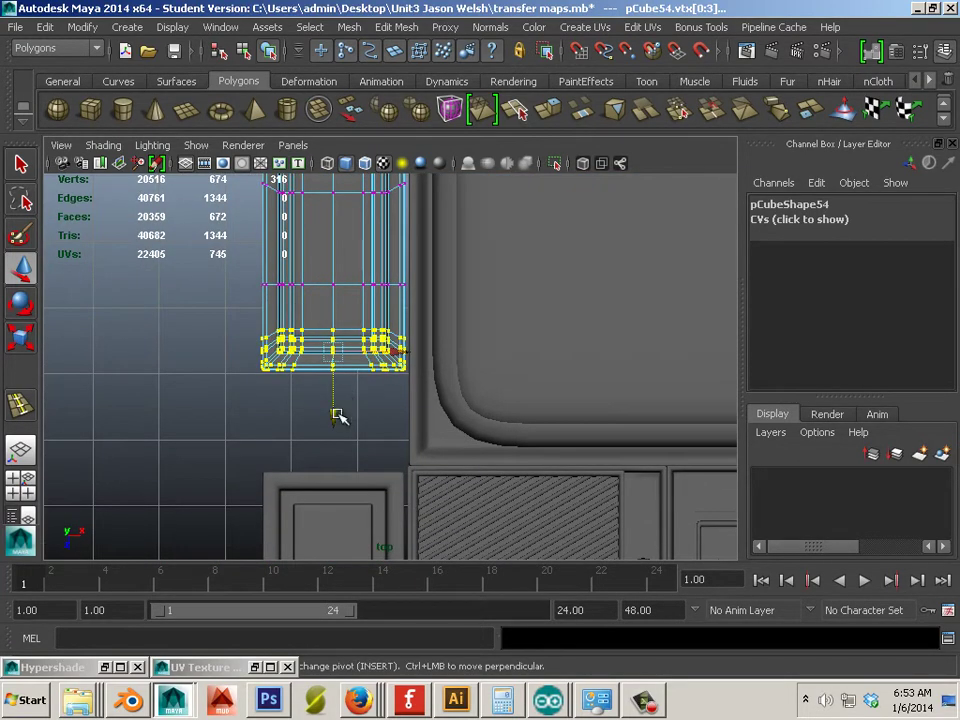
{"action": "left_click_drag", "start_coordinate": [336, 414], "coordinate": [332, 517]}
{"action": "left_click", "coordinate": [195, 472]}
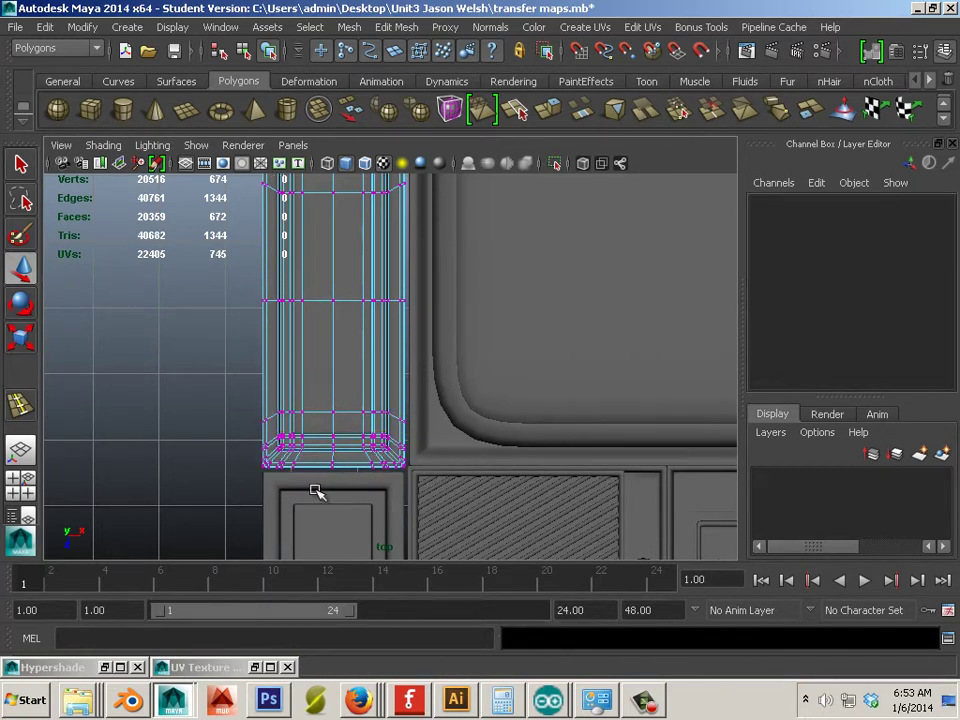
{"action": "middle_click_drag", "start_coordinate": [367, 442], "coordinate": [327, 341], "text": "alt"}
{"action": "right_click_drag", "start_coordinate": [327, 341], "coordinate": [439, 450], "text": "alt"}
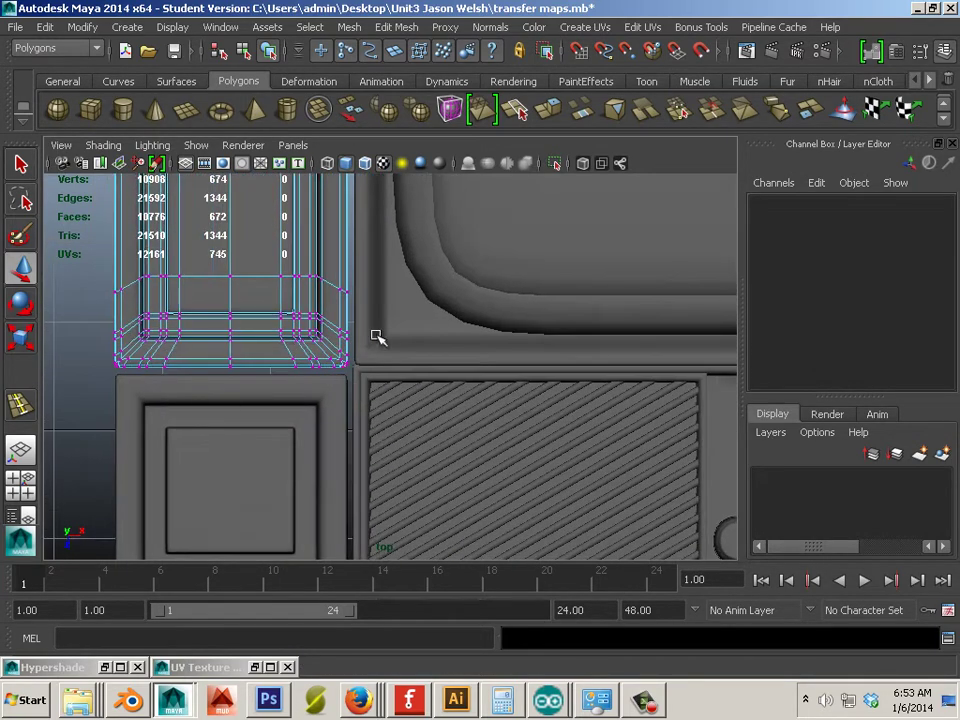
{"action": "scroll", "coordinate": [268, 378], "scroll_direction": "down", "scroll_amount": 5}
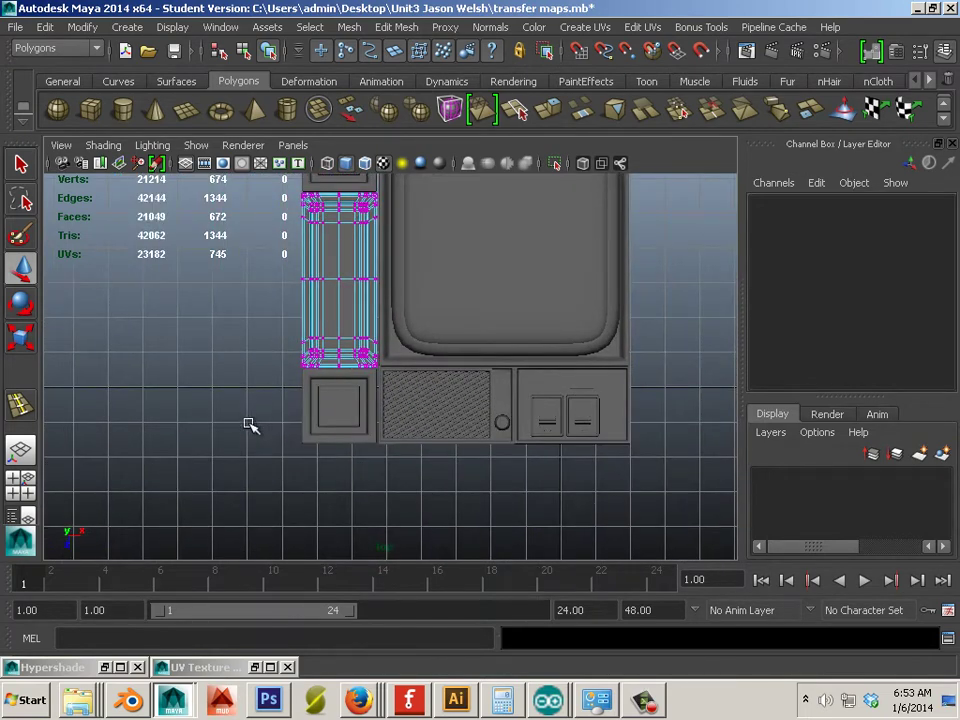
{"action": "right_click_drag", "start_coordinate": [316, 312], "coordinate": [405, 285]}
{"action": "left_click", "coordinate": [200, 363]}
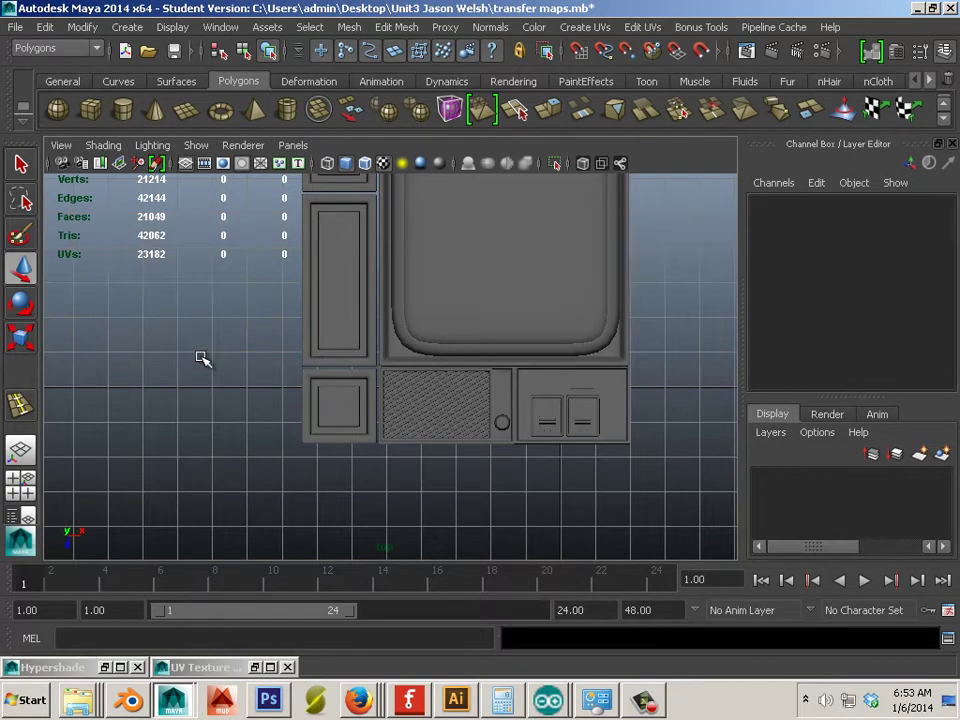
Create a polygon cube and move it outside the column beside the middle block, at about X -8.85 and Z -2.915
{"action": "left_click_drag", "start_coordinate": [203, 359], "coordinate": [463, 490], "text": "alt"}
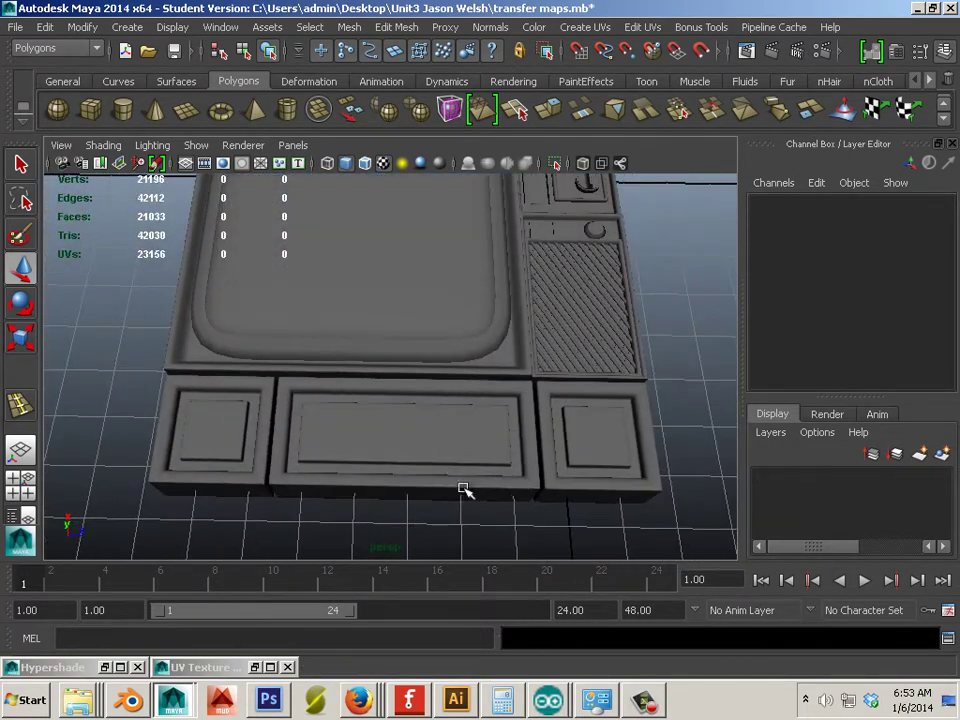
{"action": "left_click", "coordinate": [228, 436]}
{"action": "left_click_drag", "start_coordinate": [228, 436], "coordinate": [220, 258], "text": "alt"}
{"action": "key", "text": "ctrl+z"}
{"action": "middle_click_drag", "start_coordinate": [317, 401], "coordinate": [310, 530], "text": "alt"}
{"action": "right_click_drag", "start_coordinate": [310, 530], "coordinate": [306, 387], "text": "alt"}
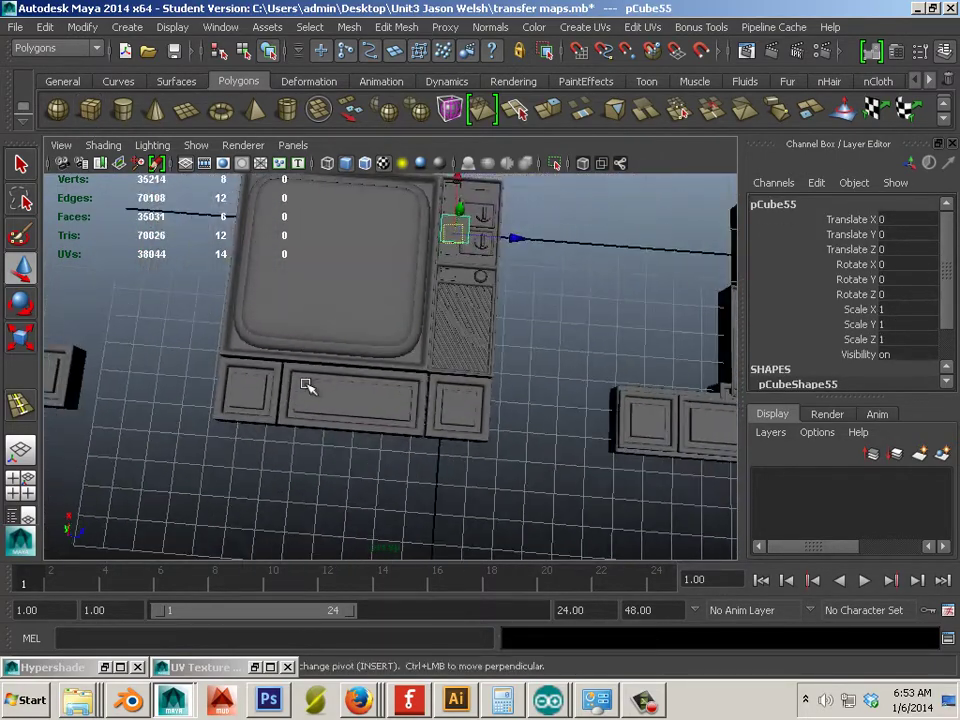
{"action": "left_click_drag", "start_coordinate": [462, 181], "coordinate": [429, 407]}
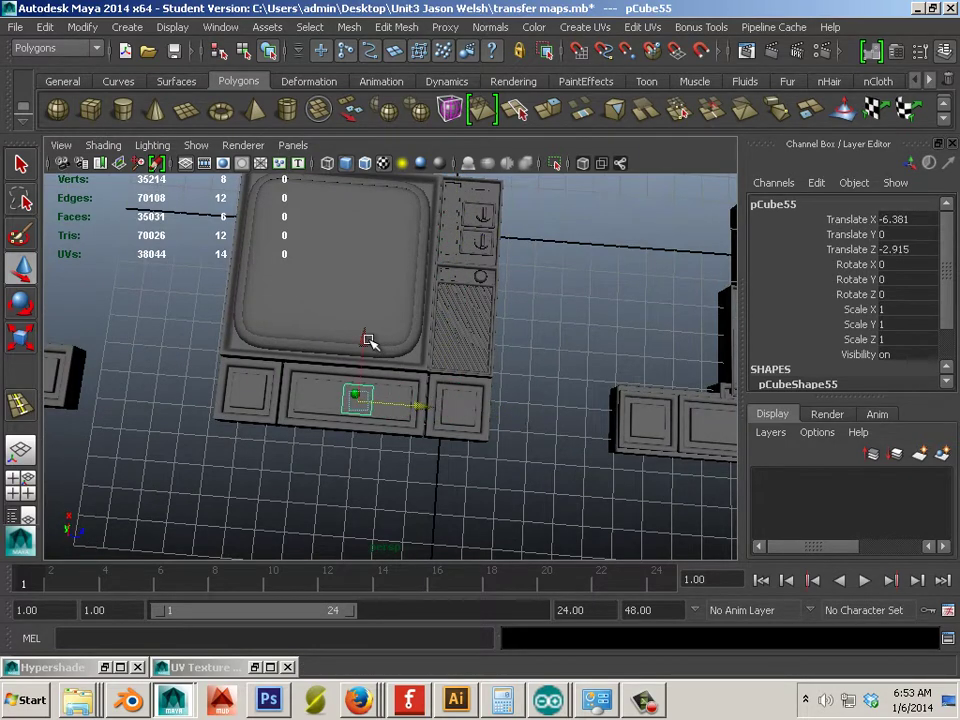
{"action": "left_click_drag", "start_coordinate": [369, 339], "coordinate": [355, 423]}
{"action": "left_click", "coordinate": [350, 387]}
{"action": "left_click", "coordinate": [363, 457]}
Insert edge loops around the cube close to its upper and lower edges
{"action": "middle_click_drag", "start_coordinate": [423, 447], "coordinate": [426, 435], "text": "alt"}
{"action": "left_click_drag", "start_coordinate": [426, 433], "coordinate": [371, 356], "text": "alt"}
{"action": "right_click_drag", "start_coordinate": [380, 370], "coordinate": [572, 518], "text": "alt"}
{"action": "middle_click_drag", "start_coordinate": [330, 422], "coordinate": [400, 447], "text": "alt"}
{"action": "left_click_drag", "start_coordinate": [399, 448], "coordinate": [439, 439], "text": "alt"}
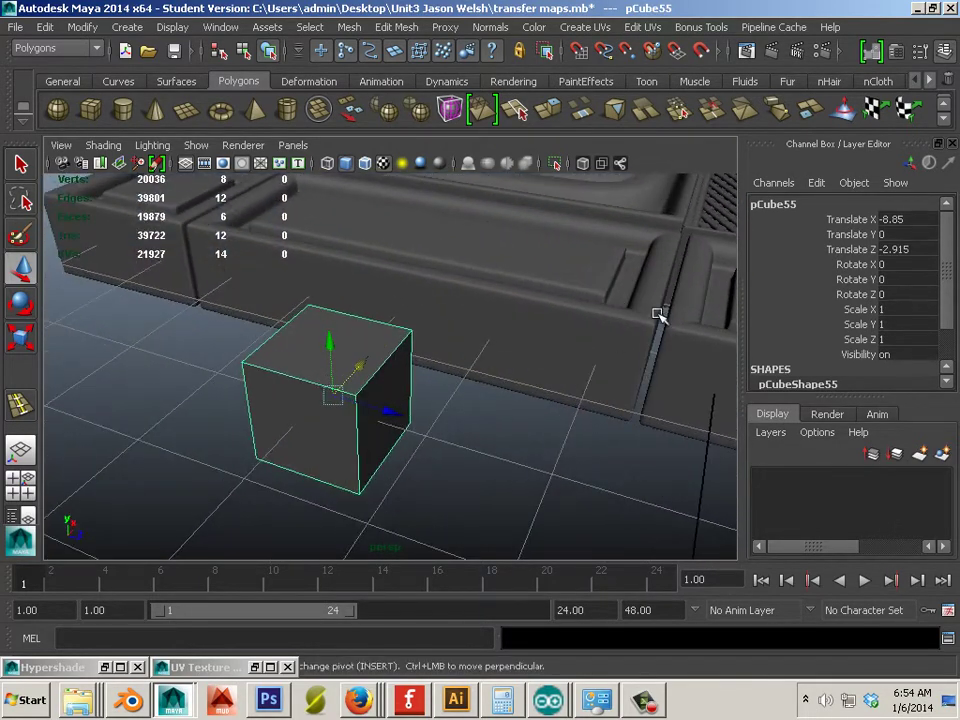
{"action": "right_click_drag", "start_coordinate": [358, 311], "coordinate": [407, 285]}
{"action": "left_click", "coordinate": [397, 28]}
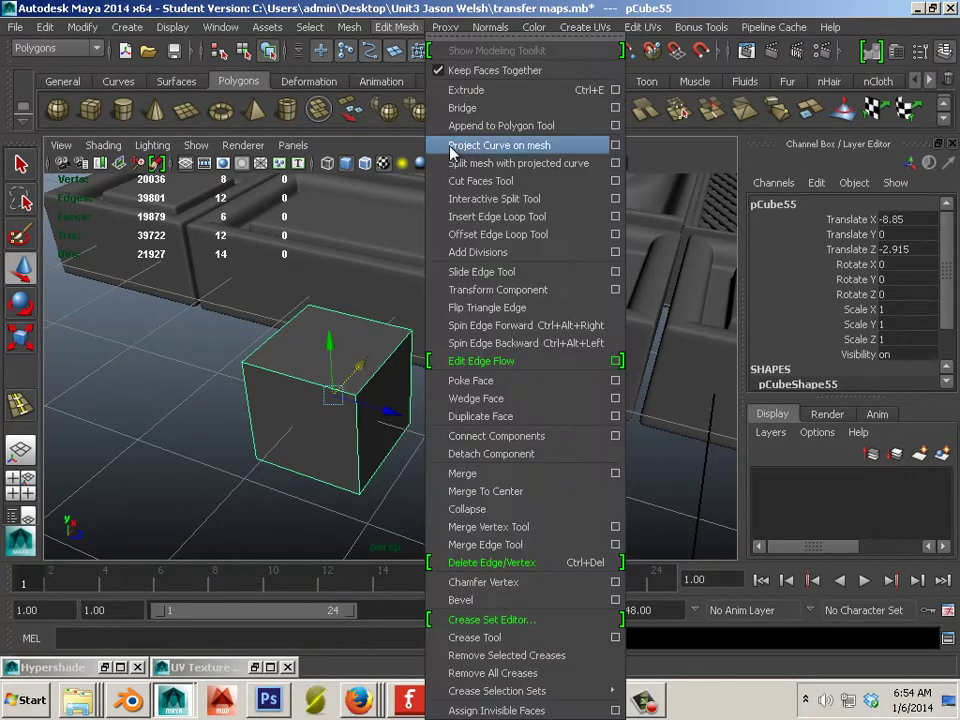
{"action": "left_click", "coordinate": [455, 214]}
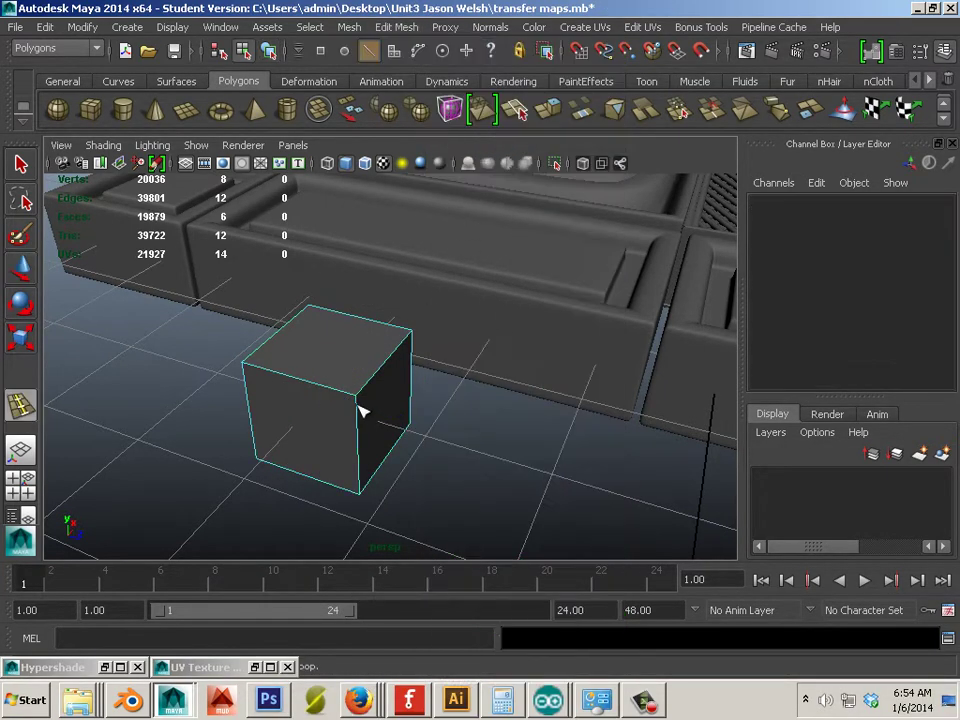
{"action": "left_click", "coordinate": [362, 410]}
{"action": "left_click", "coordinate": [360, 487]}
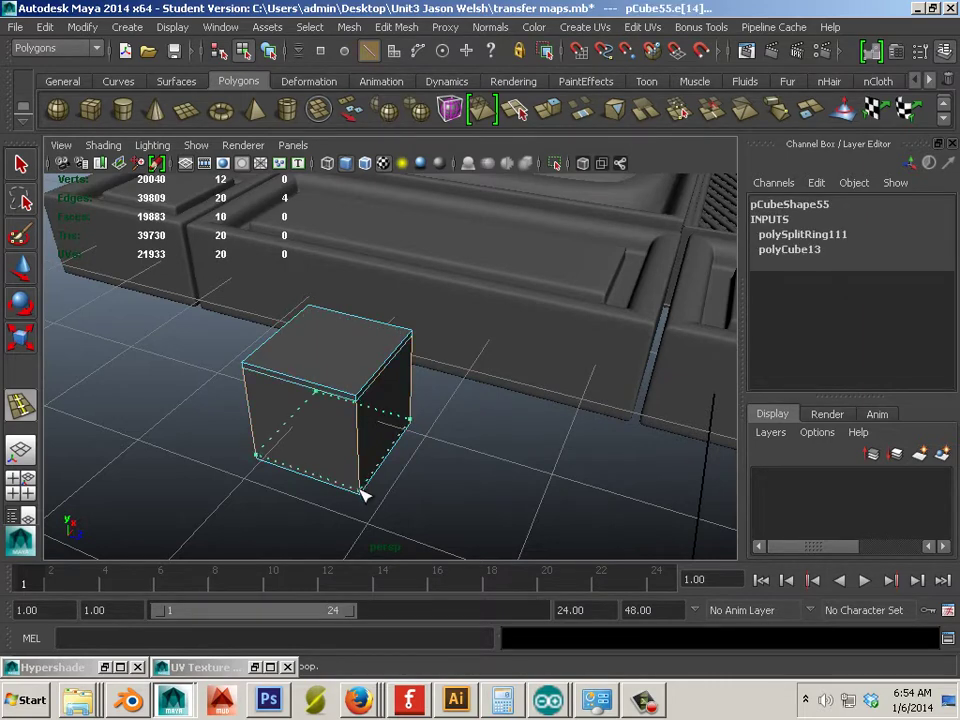
Insert four more edge loops on the cube, one close to each of its vertical sides
{"action": "left_click_drag", "start_coordinate": [362, 489], "coordinate": [322, 491], "text": "alt"}
{"action": "middle_click_drag", "start_coordinate": [376, 481], "coordinate": [400, 480], "text": "alt"}
{"action": "left_click_drag", "start_coordinate": [400, 480], "coordinate": [334, 476], "text": "alt"}
{"action": "scroll", "coordinate": [333, 475], "scroll_direction": "up", "scroll_amount": 2}
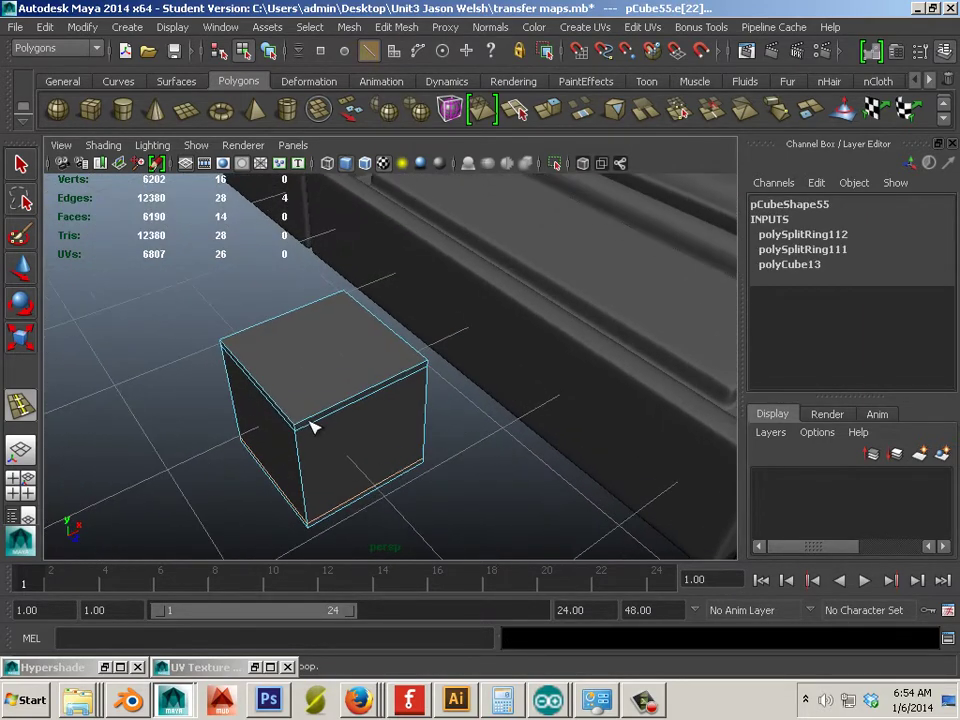
{"action": "left_click", "coordinate": [305, 427]}
{"action": "left_click_drag", "start_coordinate": [408, 378], "coordinate": [426, 369]}
{"action": "left_click_drag", "start_coordinate": [317, 407], "coordinate": [470, 470], "text": "alt"}
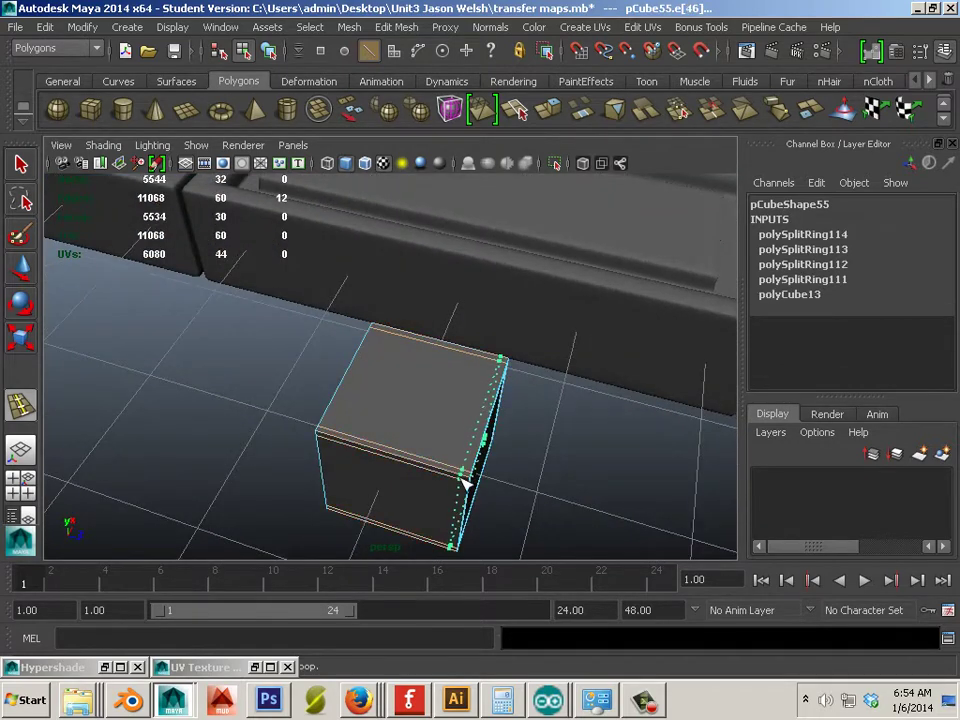
{"action": "left_click", "coordinate": [465, 484]}
{"action": "left_click_drag", "start_coordinate": [336, 442], "coordinate": [328, 443]}
{"action": "left_click", "coordinate": [22, 268]}
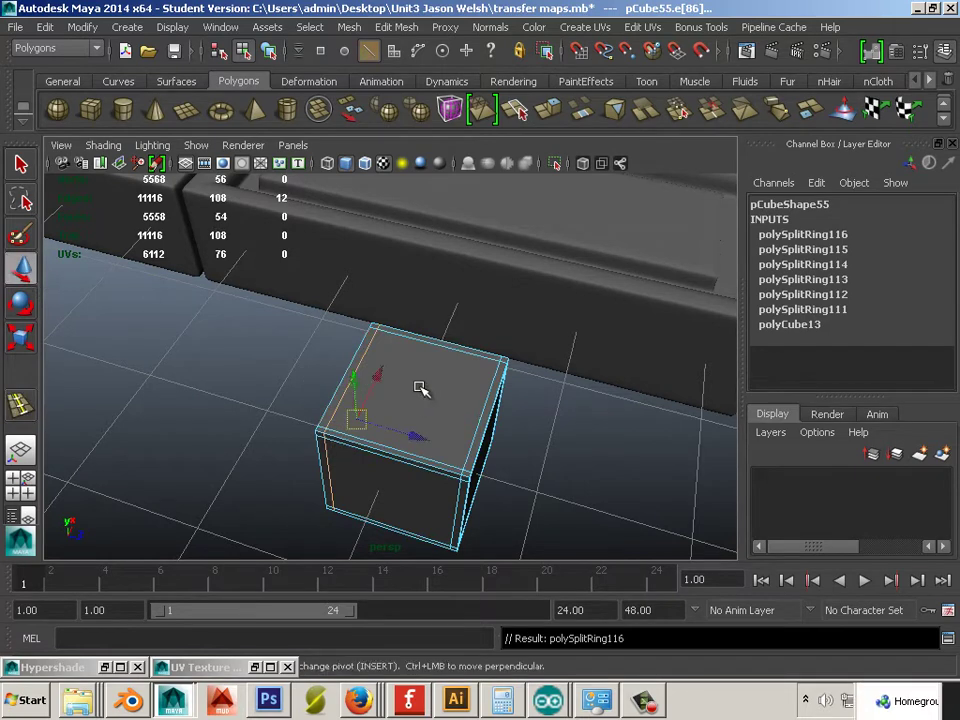
Smooth the cube and flatten it to a Y scale of 0.4
{"action": "right_click_drag", "start_coordinate": [422, 309], "coordinate": [495, 290]}
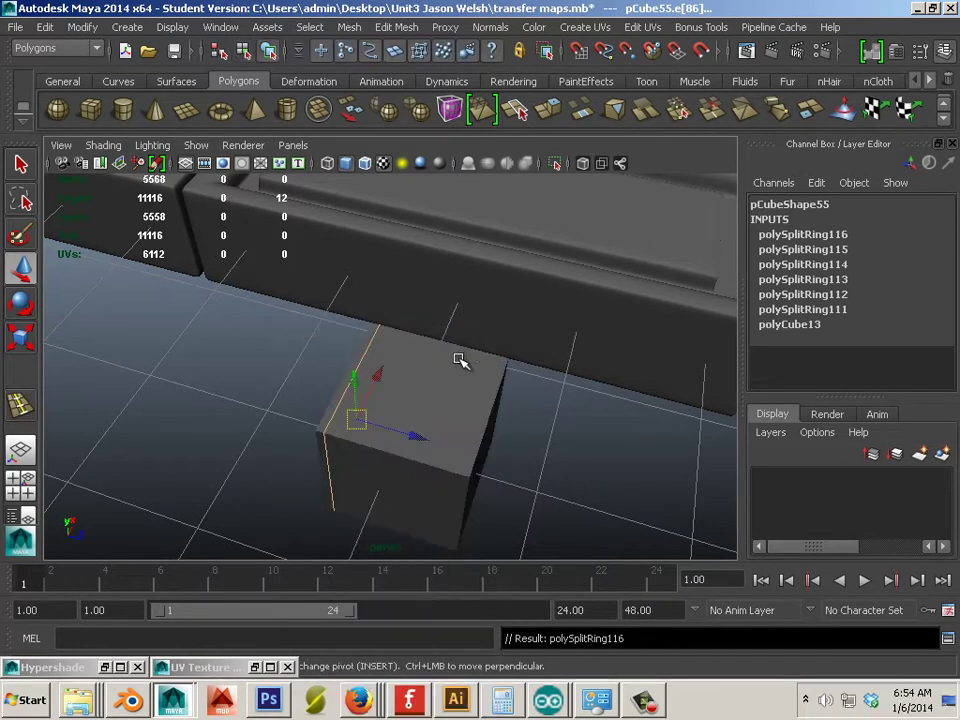
{"action": "left_click", "coordinate": [349, 27]}
{"action": "left_click", "coordinate": [398, 128]}
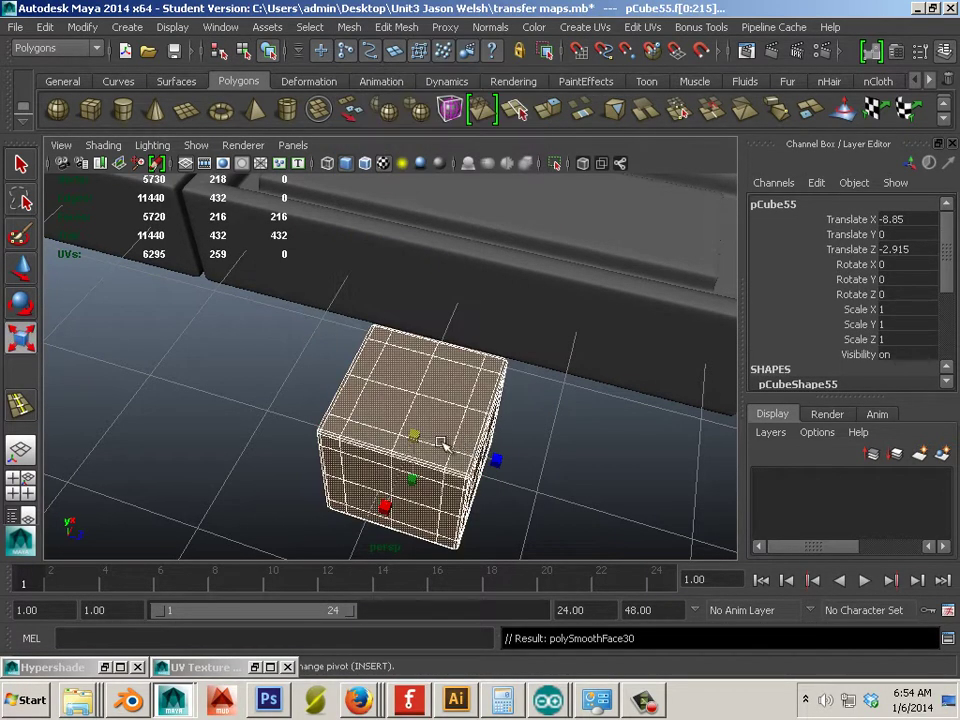
{"action": "right_click_drag", "start_coordinate": [447, 447], "coordinate": [502, 294]}
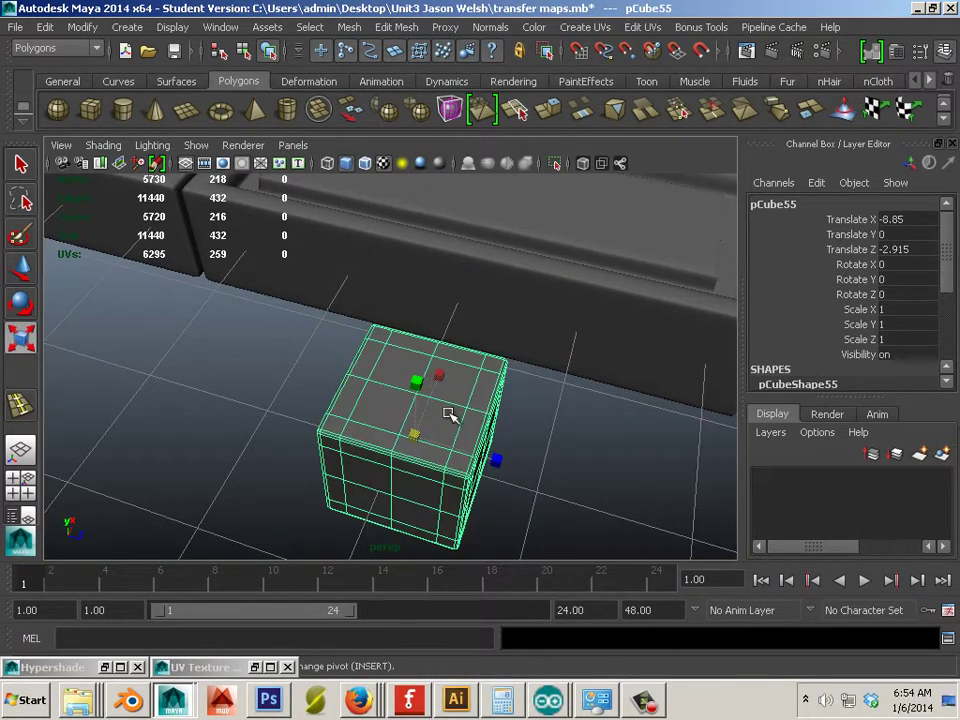
{"action": "left_click_drag", "start_coordinate": [416, 381], "coordinate": [416, 418]}
Move the flattened cube along X onto the centre line of the block column, at about X -6.37
{"action": "left_click", "coordinate": [21, 280]}
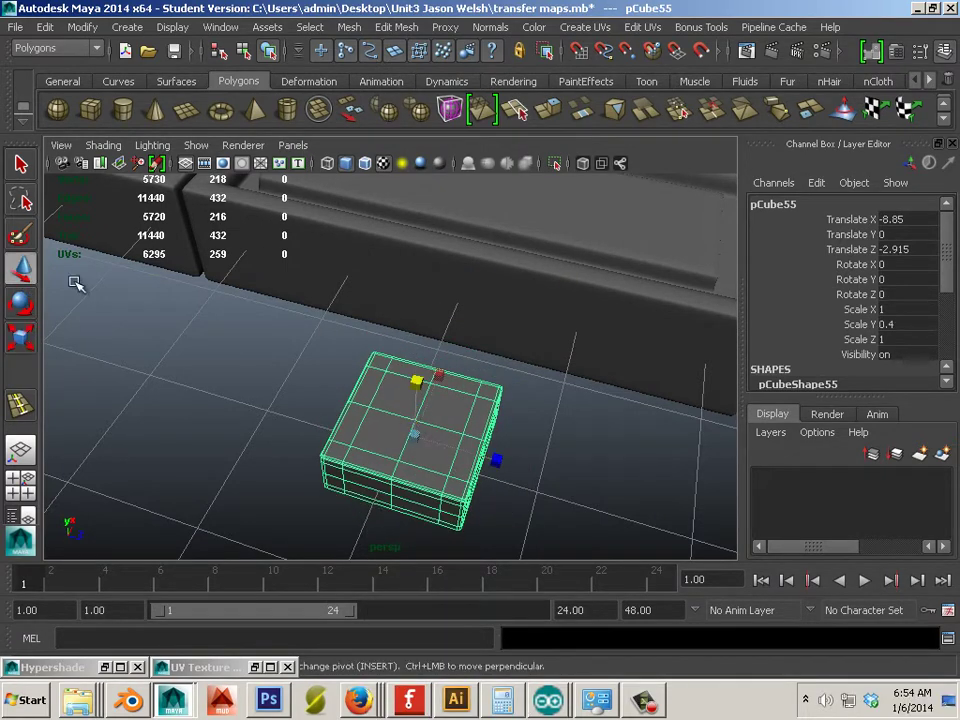
{"action": "left_click_drag", "start_coordinate": [600, 435], "coordinate": [463, 439], "text": "alt"}
{"action": "scroll", "coordinate": [450, 425], "scroll_direction": "down", "scroll_amount": 4}
{"action": "left_click_drag", "start_coordinate": [401, 378], "coordinate": [532, 345]}
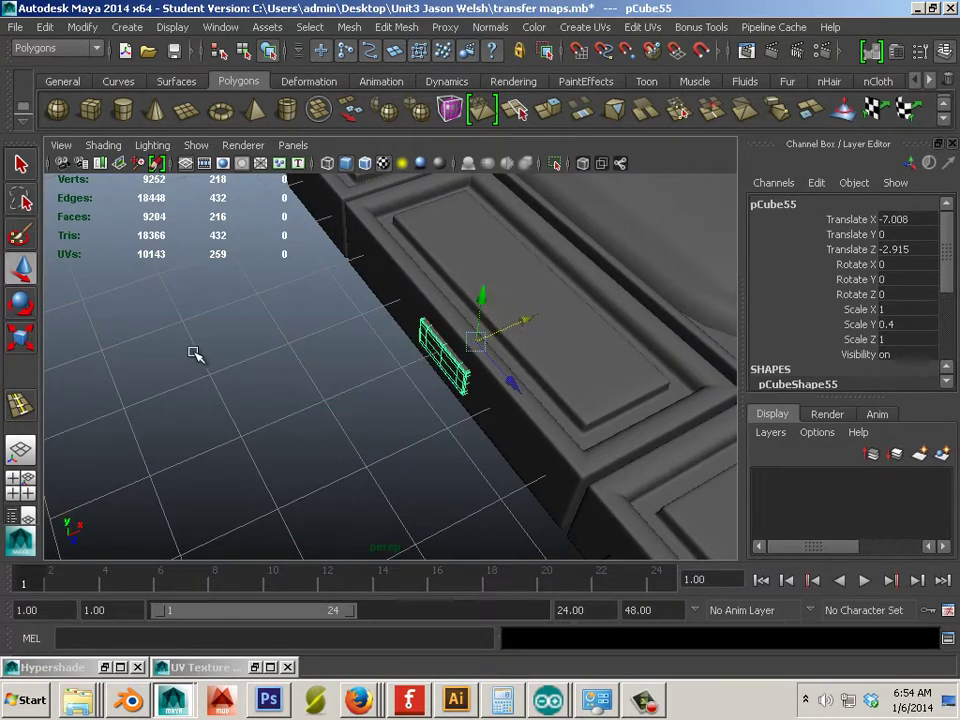
{"action": "key", "text": "space"}
{"action": "key", "text": "space"}
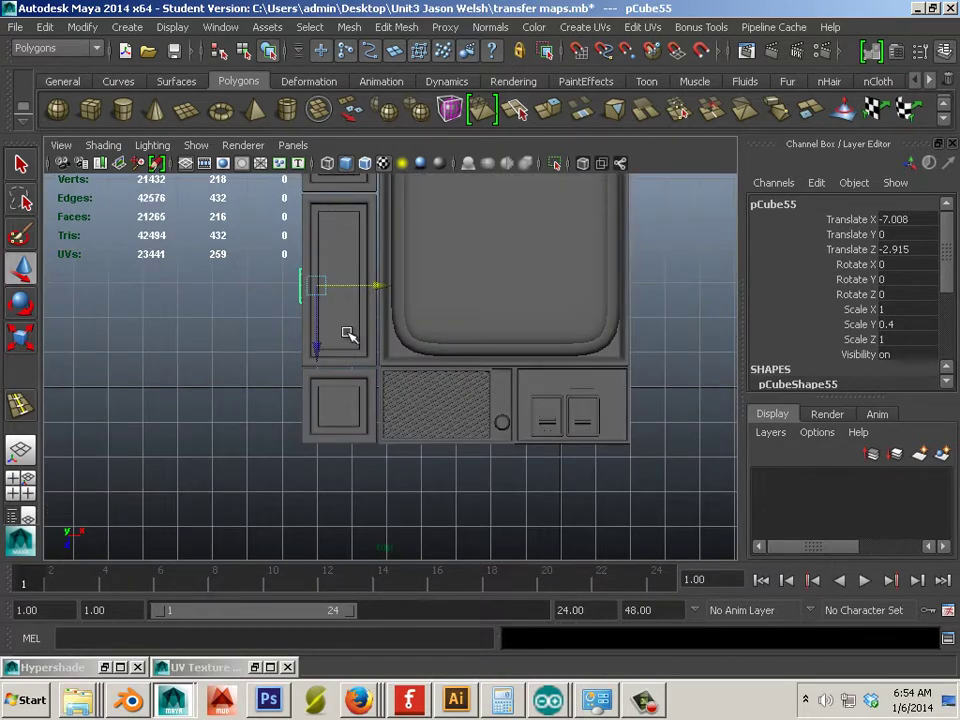
{"action": "key", "text": "4"}
{"action": "middle_click_drag", "start_coordinate": [409, 380], "coordinate": [444, 463], "text": "alt"}
{"action": "scroll", "coordinate": [440, 460], "scroll_direction": "up", "scroll_amount": 3}
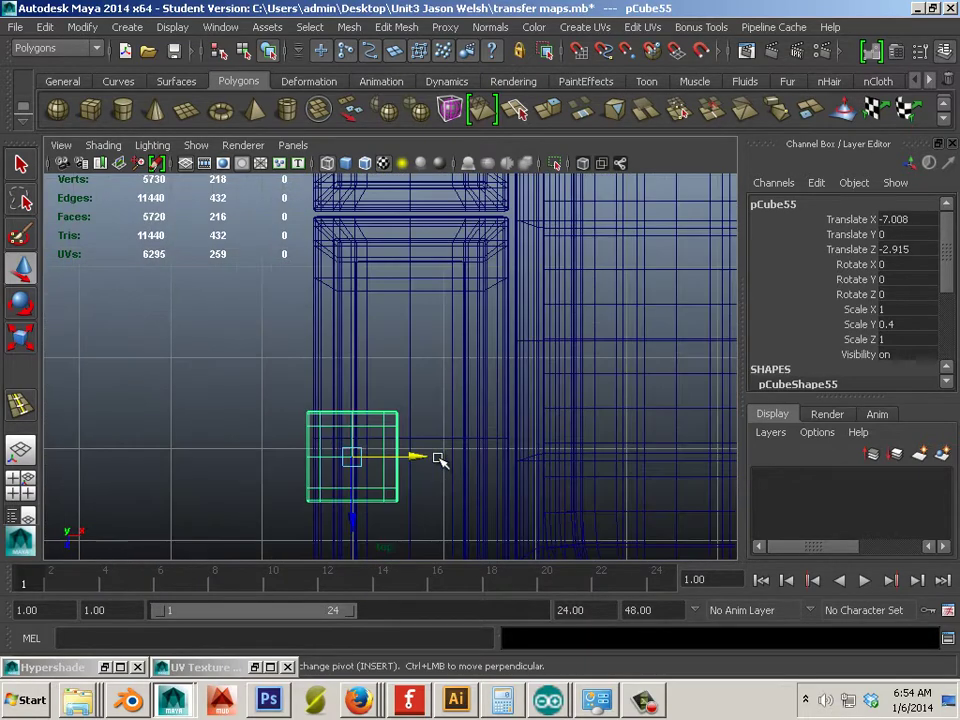
{"action": "left_click_drag", "start_coordinate": [420, 455], "coordinate": [604, 483]}
Scale the flattened cube into a slab slightly wider than the column, about 2.302 in X and 9.115 in Z
{"action": "key", "text": "Insert"}
{"action": "scroll", "coordinate": [555, 489], "scroll_direction": "down", "scroll_amount": 5}
{"action": "left_click_drag", "start_coordinate": [398, 476], "coordinate": [392, 501]}
{"action": "middle_click_drag", "start_coordinate": [407, 520], "coordinate": [411, 368], "text": "alt"}
{"action": "scroll", "coordinate": [412, 382], "scroll_direction": "up", "scroll_amount": 5}
{"action": "scroll", "coordinate": [413, 384], "scroll_direction": "up", "scroll_amount": 1}
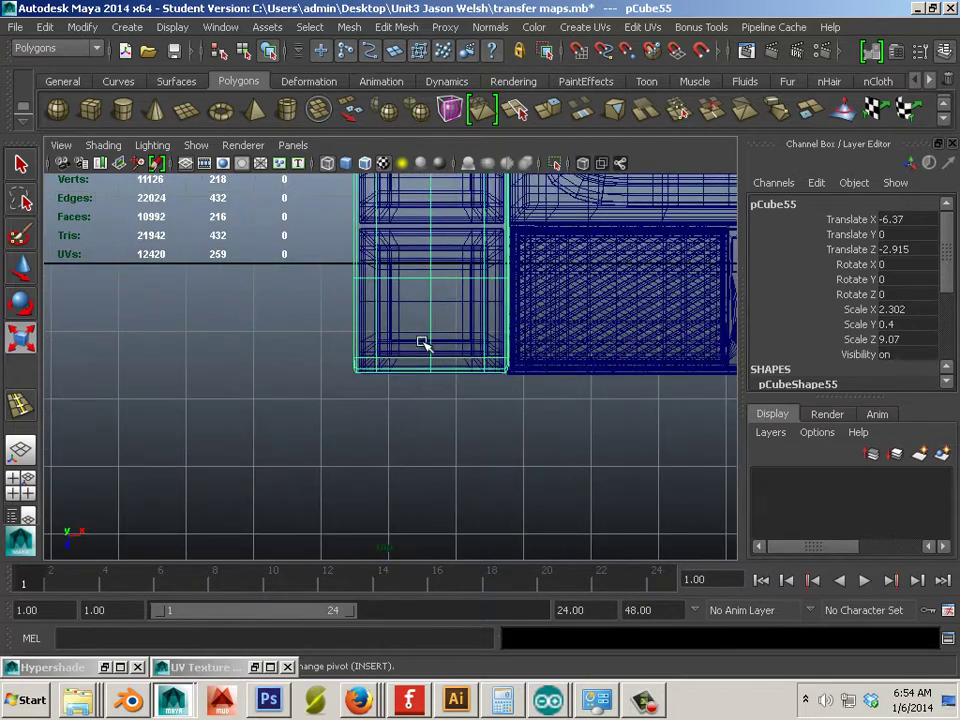
{"action": "middle_click_drag", "start_coordinate": [425, 290], "coordinate": [418, 422], "text": "alt"}
{"action": "left_click_drag", "start_coordinate": [418, 282], "coordinate": [426, 286]}
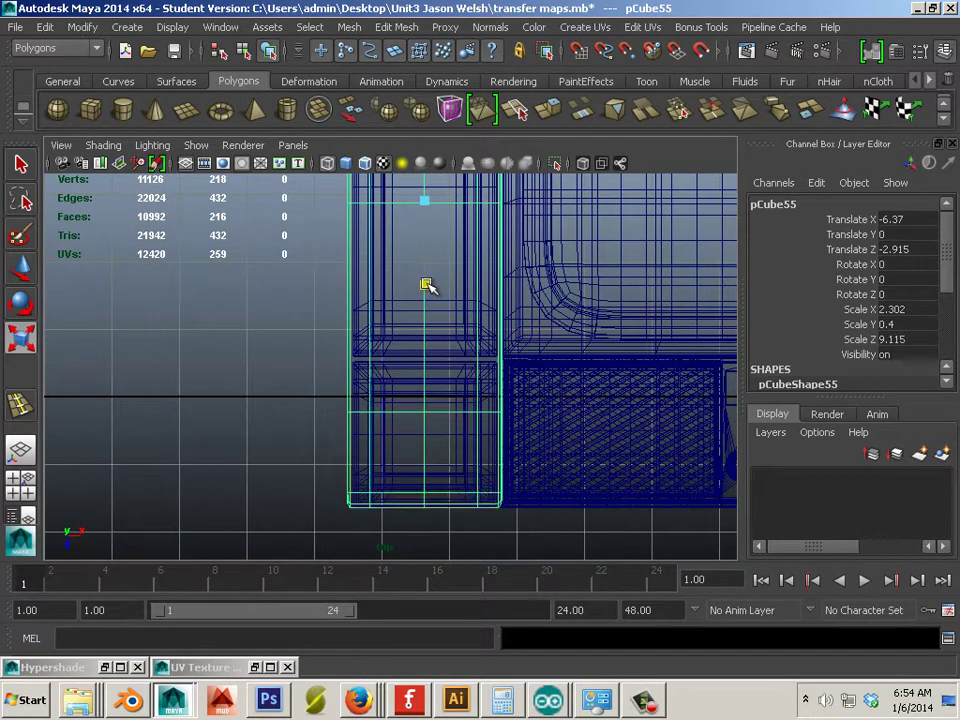
Extend the slab's upper-end vertices just past the upper block's outer edge, and return to object mode
{"action": "middle_click_drag", "start_coordinate": [397, 200], "coordinate": [392, 403], "text": "alt"}
{"action": "middle_click_drag", "start_coordinate": [387, 291], "coordinate": [369, 529], "text": "alt"}
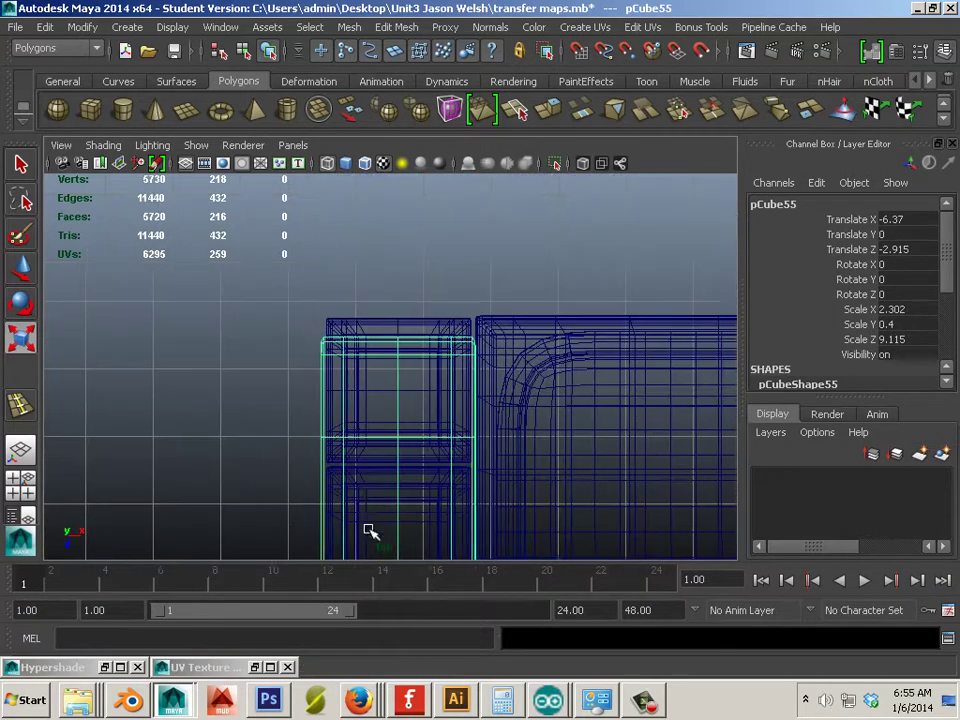
{"action": "scroll", "coordinate": [387, 350], "scroll_direction": "up", "scroll_amount": 1}
{"action": "scroll", "coordinate": [386, 355], "scroll_direction": "down", "scroll_amount": 1}
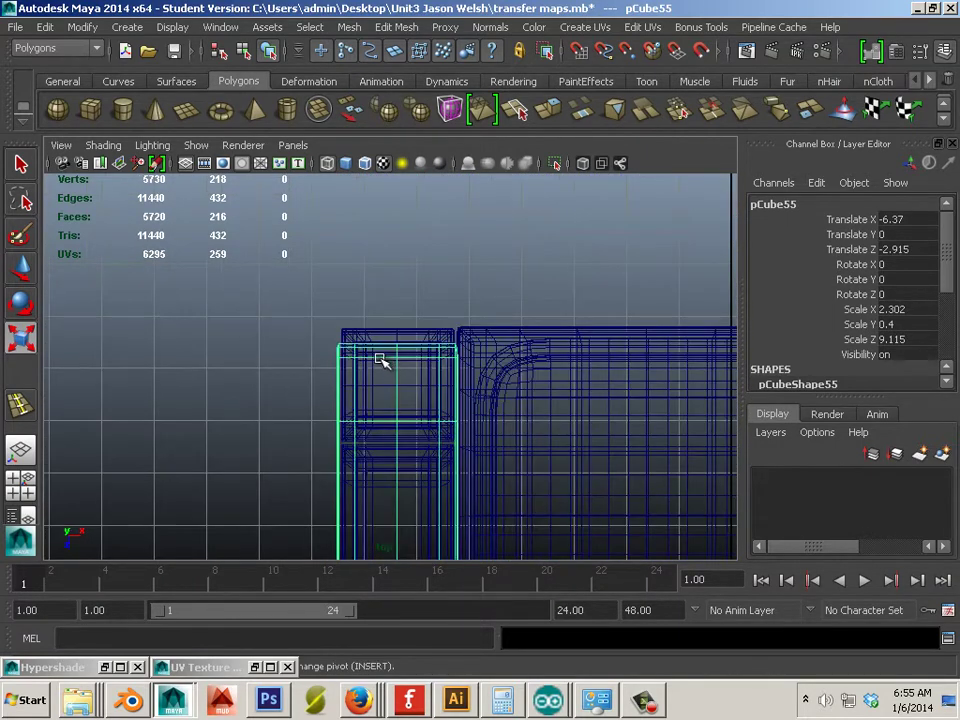
{"action": "right_click_drag", "start_coordinate": [294, 319], "coordinate": [280, 324]}
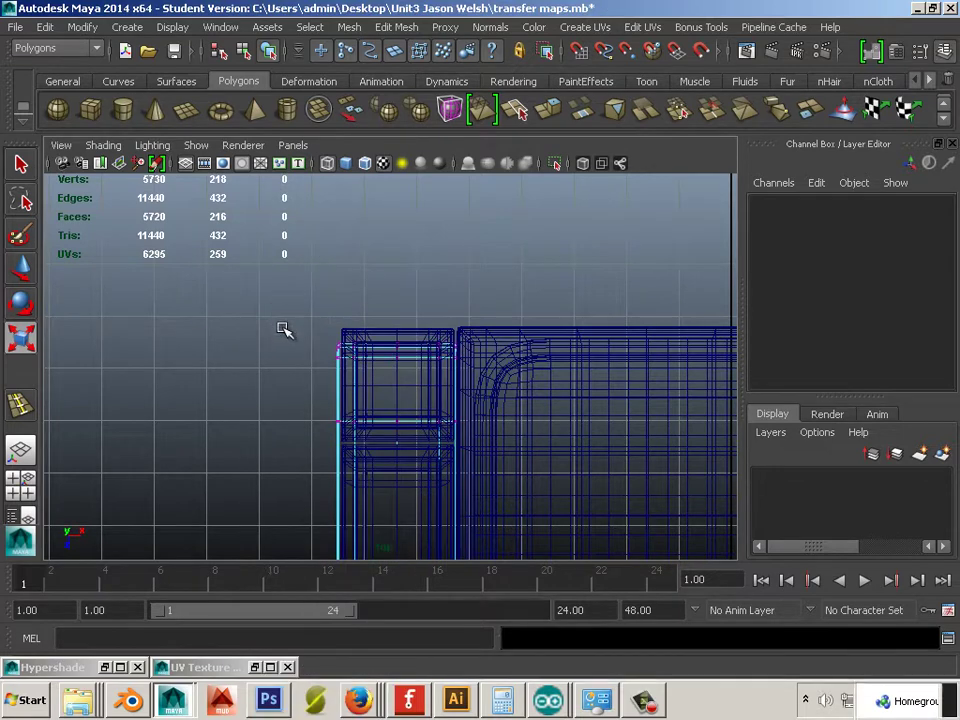
{"action": "left_click_drag", "start_coordinate": [233, 284], "coordinate": [528, 488]}
{"action": "key", "text": "w"}
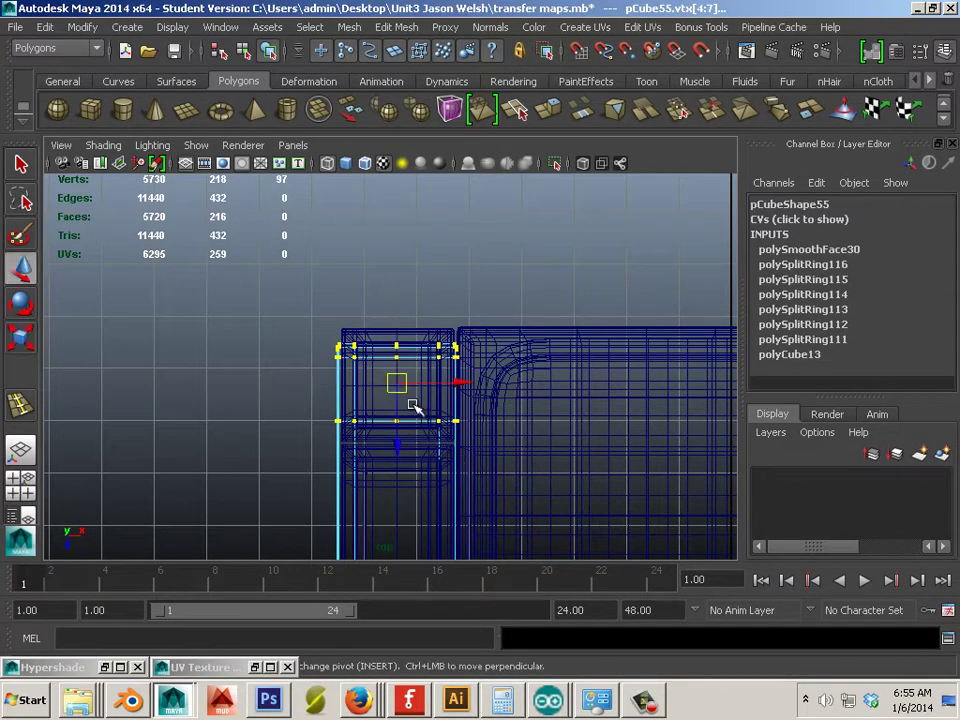
{"action": "left_click_drag", "start_coordinate": [402, 436], "coordinate": [396, 431]}
{"action": "left_click", "coordinate": [272, 414]}
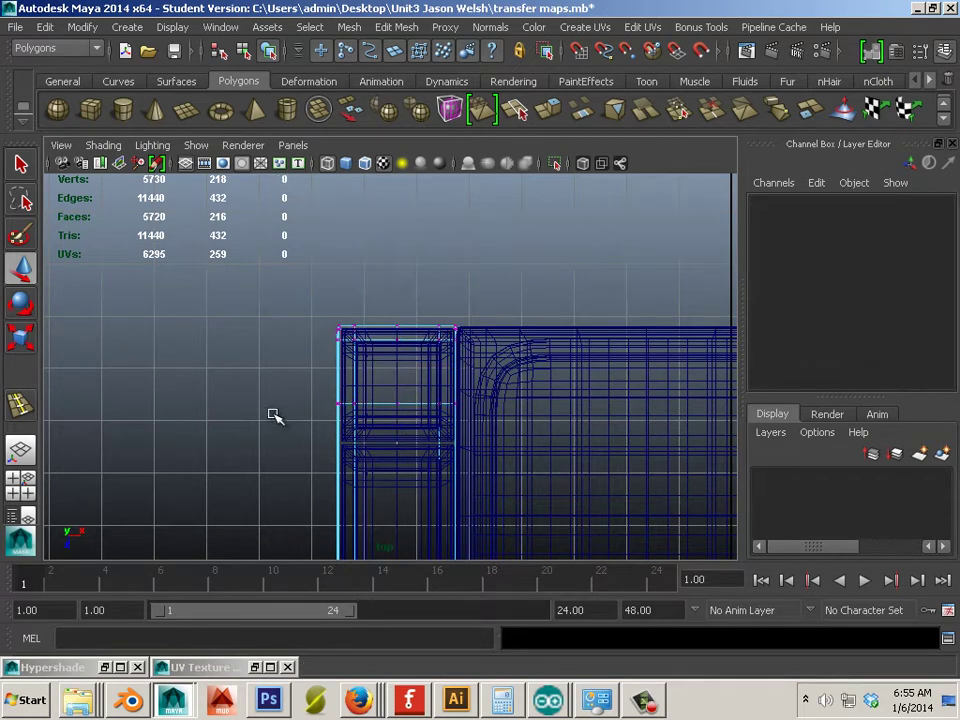
{"action": "key", "text": "5"}
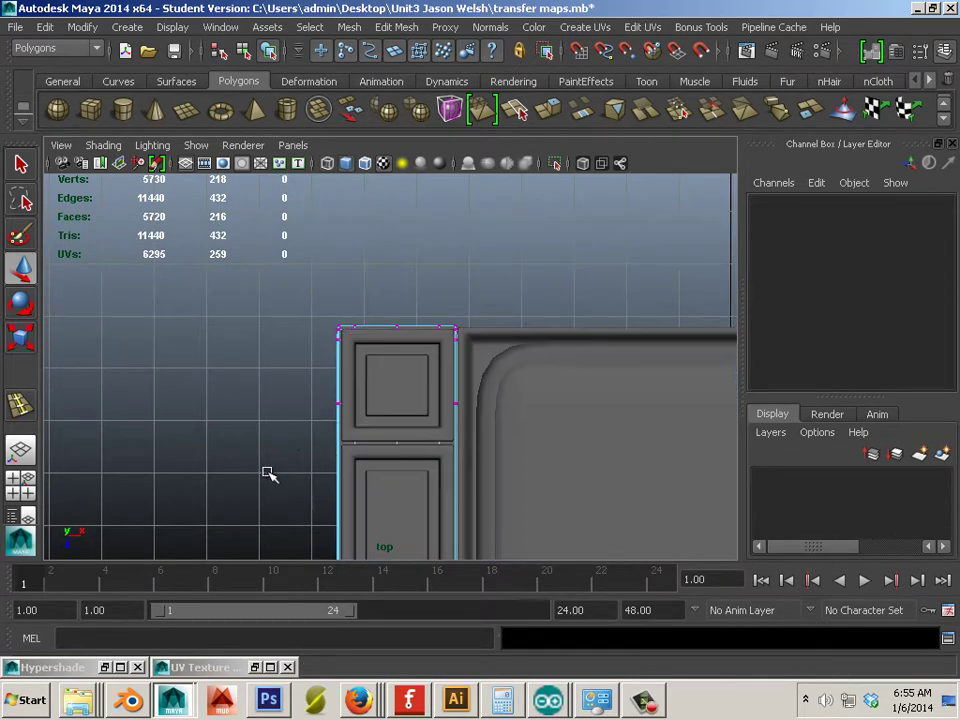
{"action": "key", "text": "space"}
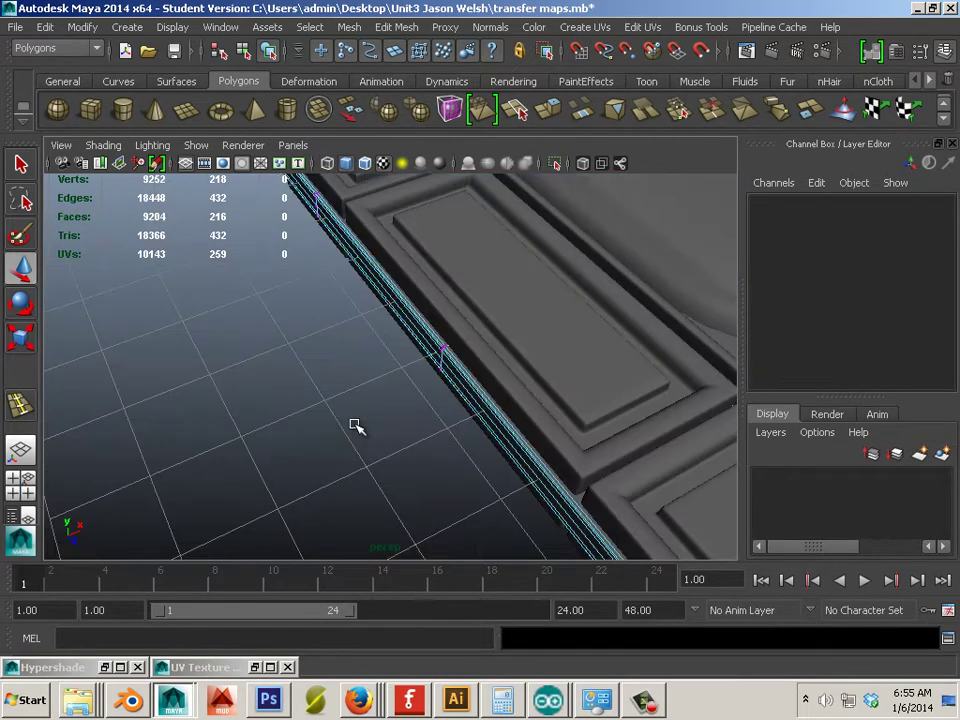
{"action": "right_click_drag", "start_coordinate": [444, 348], "coordinate": [510, 291]}
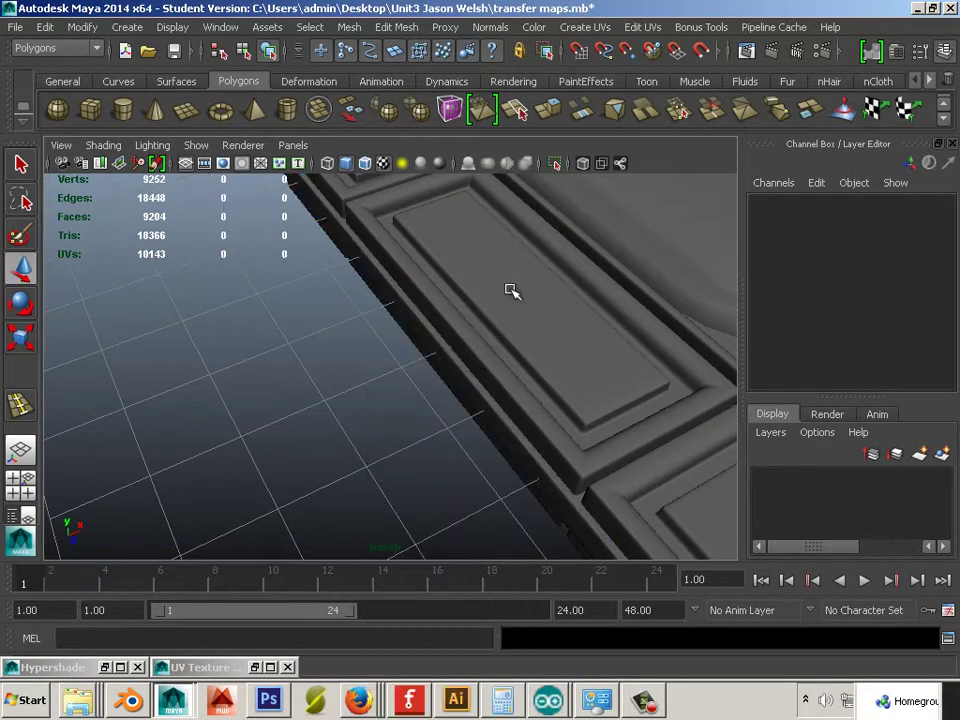
Raise the slab along the column's sides to about Y 0.078
{"action": "left_click", "coordinate": [513, 430]}
{"action": "middle_click_drag", "start_coordinate": [514, 430], "coordinate": [462, 466], "text": "alt"}
{"action": "left_click_drag", "start_coordinate": [471, 316], "coordinate": [461, 362]}
{"action": "right_click_drag", "start_coordinate": [482, 372], "coordinate": [445, 373], "text": "alt"}
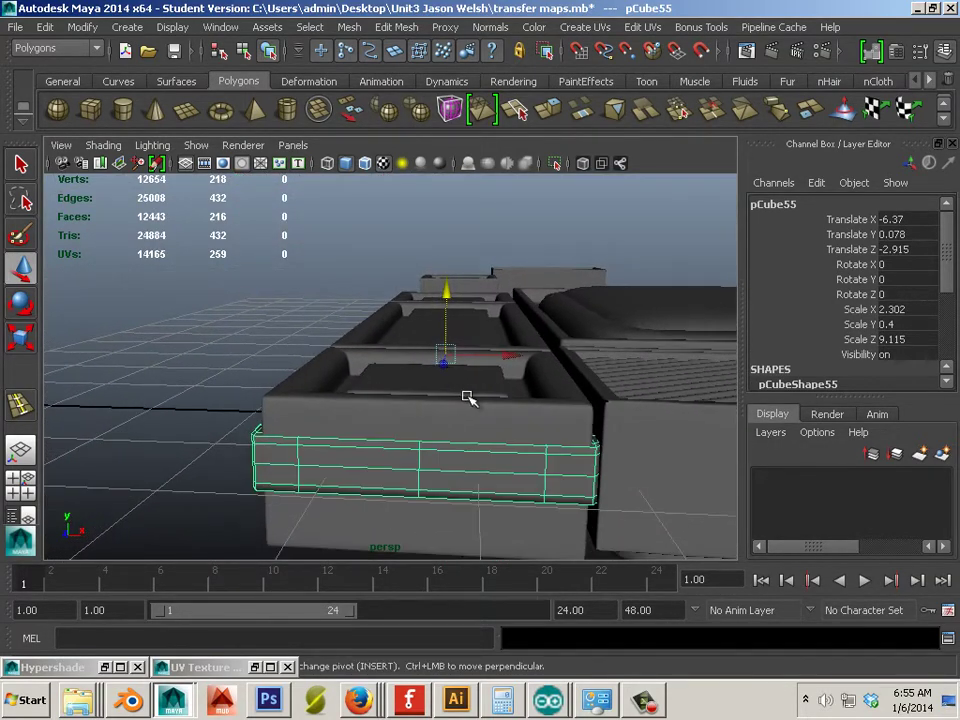
Combine the three column blocks into a single mesh
{"action": "left_click", "coordinate": [466, 393]}
{"action": "left_click", "coordinate": [479, 320], "text": "shift"}
{"action": "left_click", "coordinate": [467, 296], "text": "shift"}
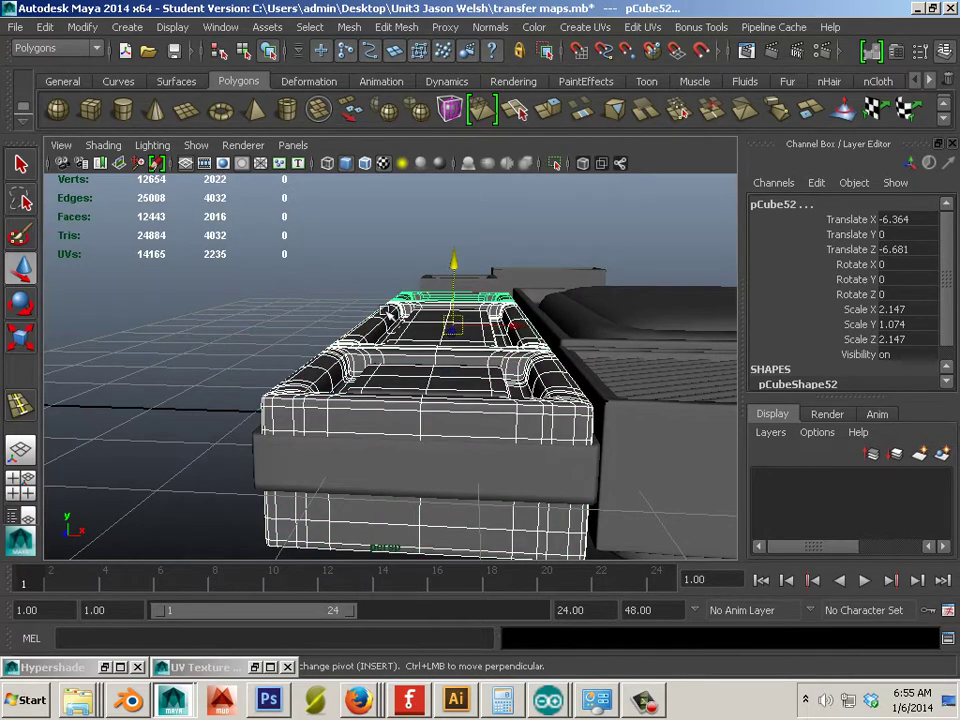
{"action": "left_click", "coordinate": [349, 27]}
{"action": "left_click", "coordinate": [300, 53]}
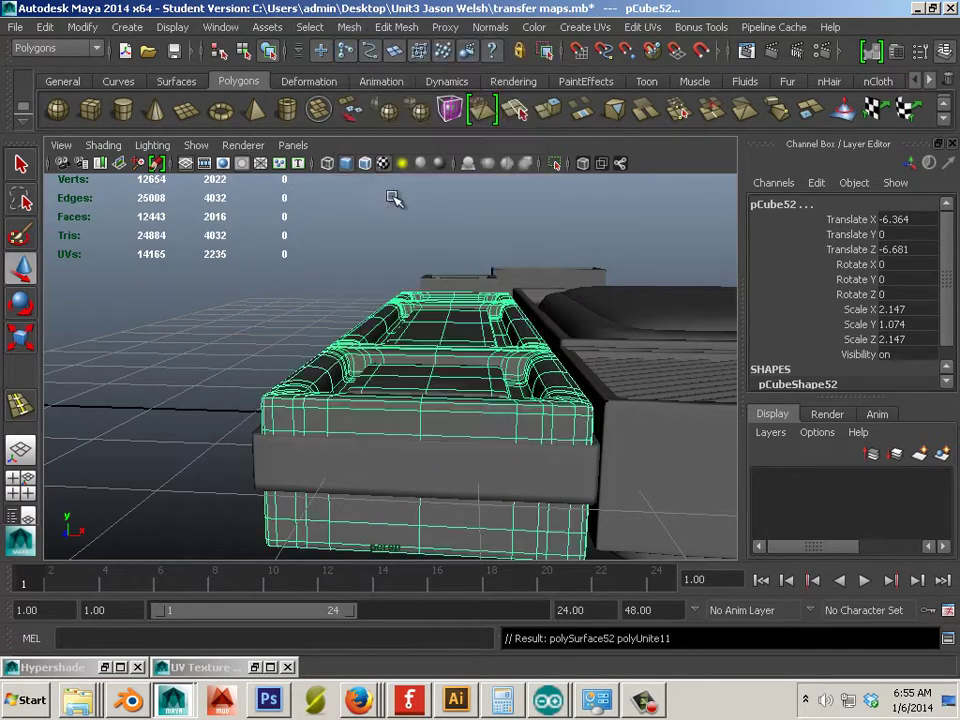
Center the combined blocks' pivot and reduce the mesh's height
{"action": "left_click", "coordinate": [20, 338]}
{"action": "left_click", "coordinate": [82, 27]}
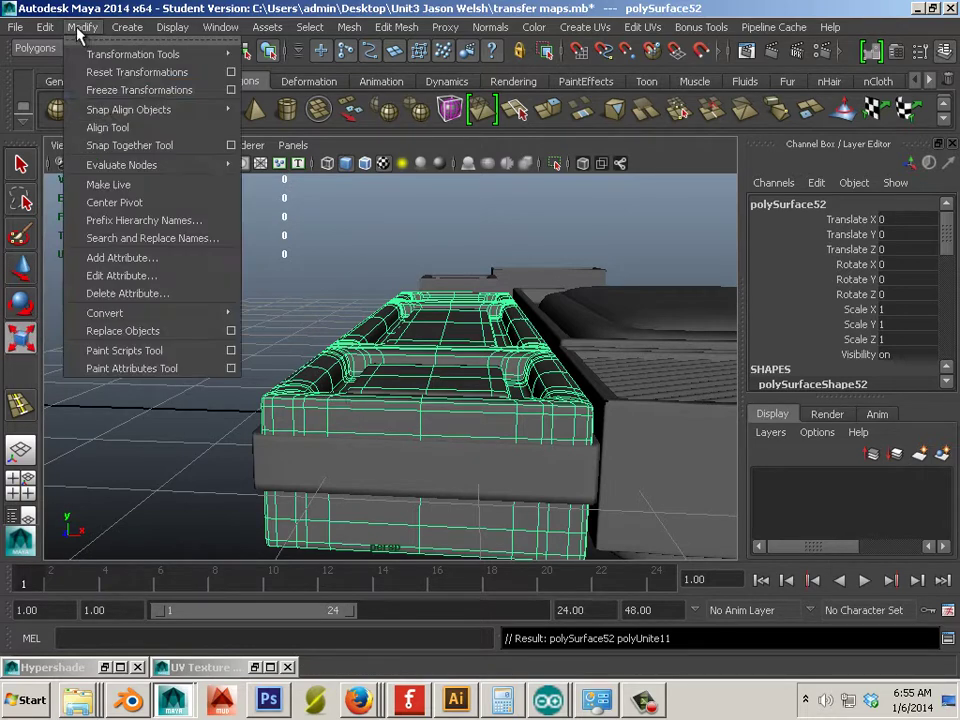
{"action": "left_click", "coordinate": [150, 202]}
{"action": "left_click_drag", "start_coordinate": [445, 271], "coordinate": [440, 297]}
{"action": "key", "text": "w"}
Reposition the slab around the flattened blocks at about X -6.383 and Y 0.175
{"action": "left_click", "coordinate": [446, 480]}
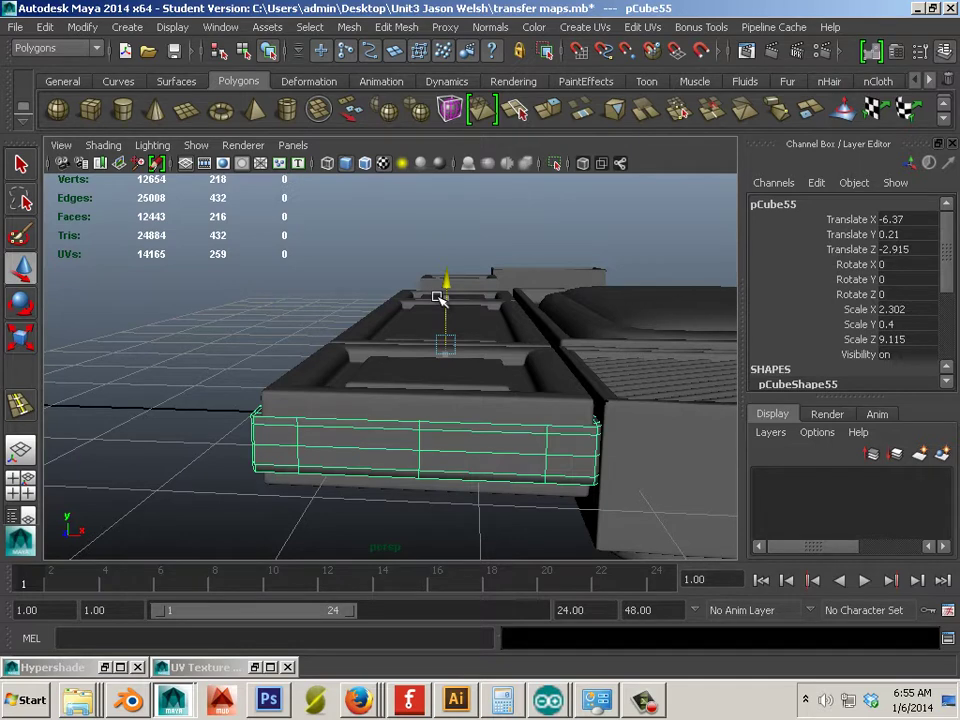
{"action": "left_click_drag", "start_coordinate": [440, 297], "coordinate": [440, 287]}
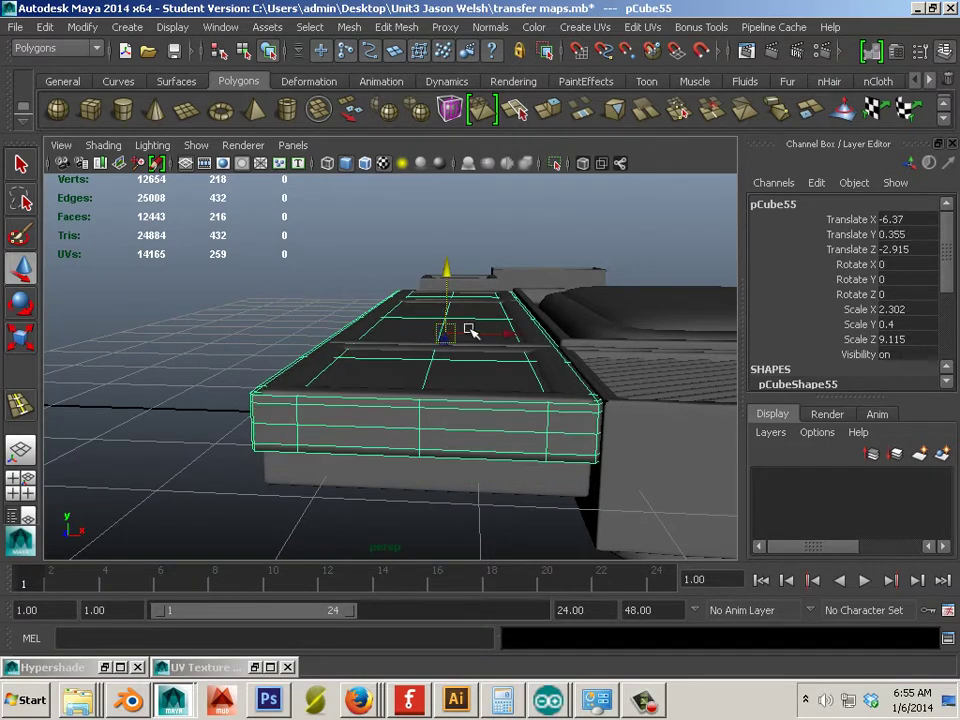
{"action": "left_click_drag", "start_coordinate": [486, 333], "coordinate": [498, 334]}
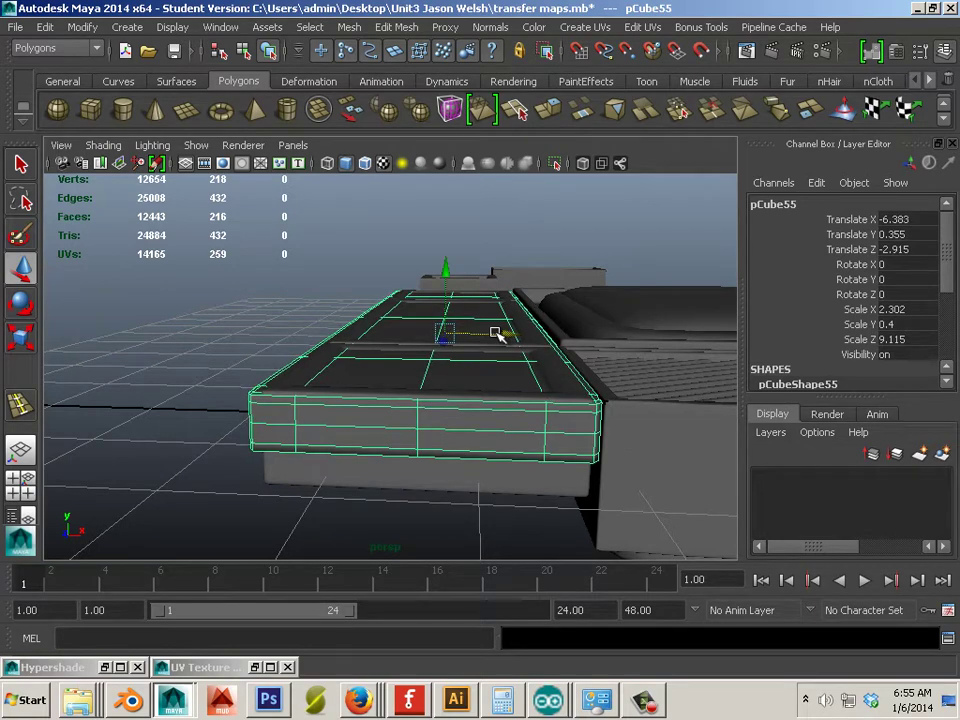
{"action": "left_click_drag", "start_coordinate": [450, 276], "coordinate": [441, 288]}
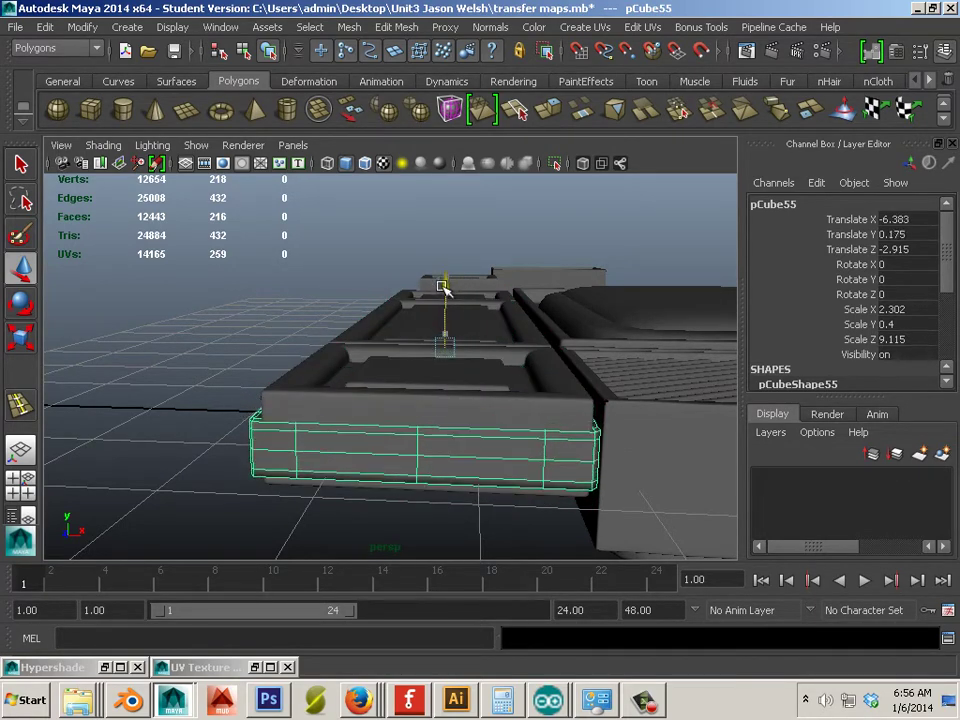
Shift the slab out from under the combined blocks to about X -6.524 and Y 0.079
{"action": "left_click", "coordinate": [532, 345], "text": "shift"}
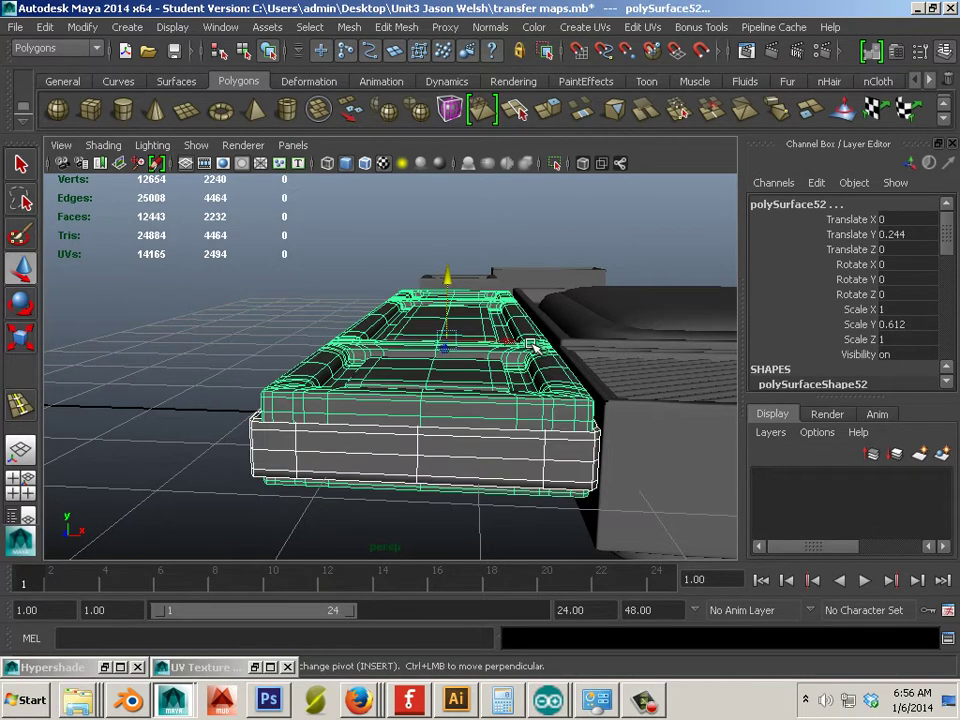
{"action": "left_click", "coordinate": [547, 444]}
{"action": "mouse_move", "coordinate": [450, 286]}
{"action": "left_mouse_down"}
{"action": "mouse_move", "coordinate": [450, 274]}
{"action": "mouse_move", "coordinate": [449, 290]}
{"action": "left_mouse_up"}
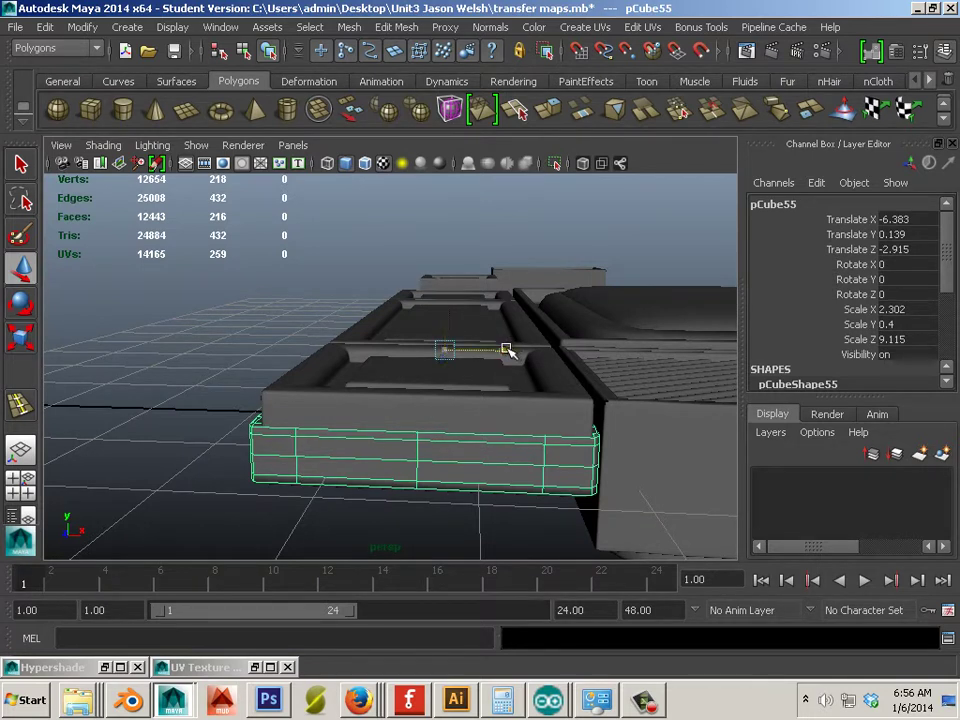
{"action": "left_click_drag", "start_coordinate": [507, 350], "coordinate": [470, 337]}
{"action": "mouse_move", "coordinate": [432, 290]}
{"action": "left_mouse_down"}
{"action": "mouse_move", "coordinate": [433, 274]}
{"action": "mouse_move", "coordinate": [438, 295]}
{"action": "left_mouse_up"}
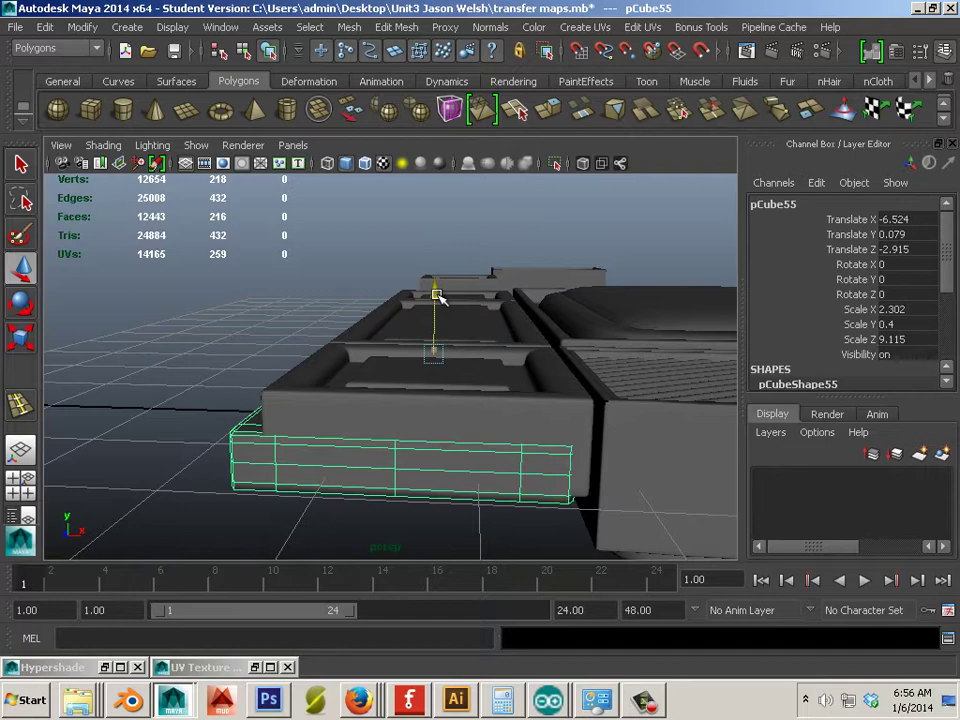
Try to isolate the combined blocks' vertices in a wireframe side view
{"action": "left_click", "coordinate": [445, 395]}
{"action": "key", "text": "space"}
{"action": "key", "text": "space"}
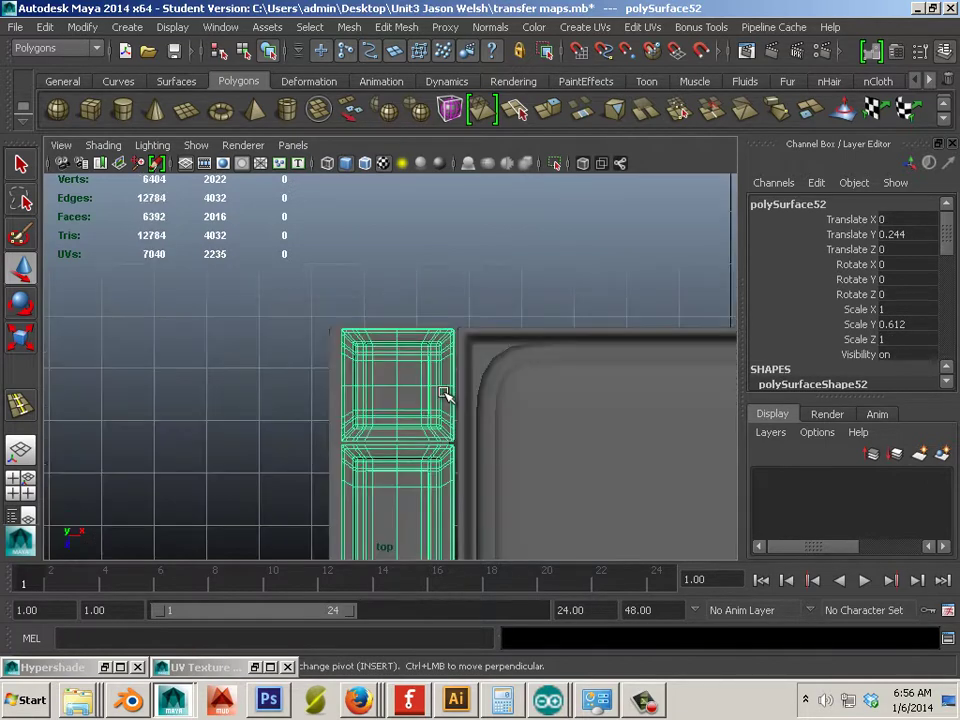
{"action": "key", "text": "space"}
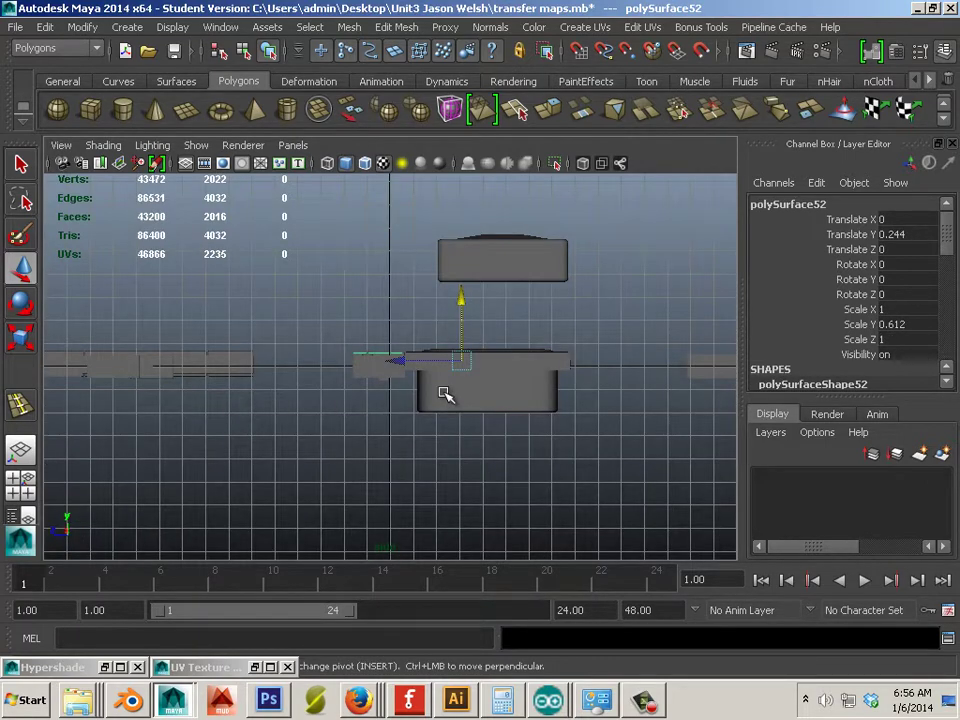
{"action": "scroll", "coordinate": [445, 395], "scroll_direction": "up", "scroll_amount": 2}
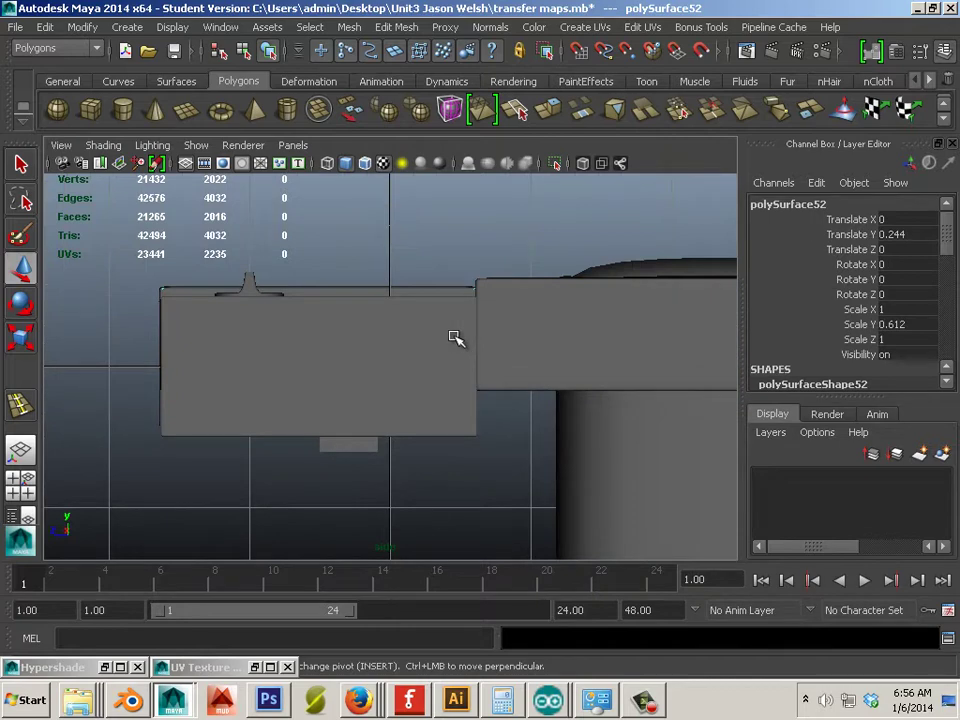
{"action": "key", "text": "4"}
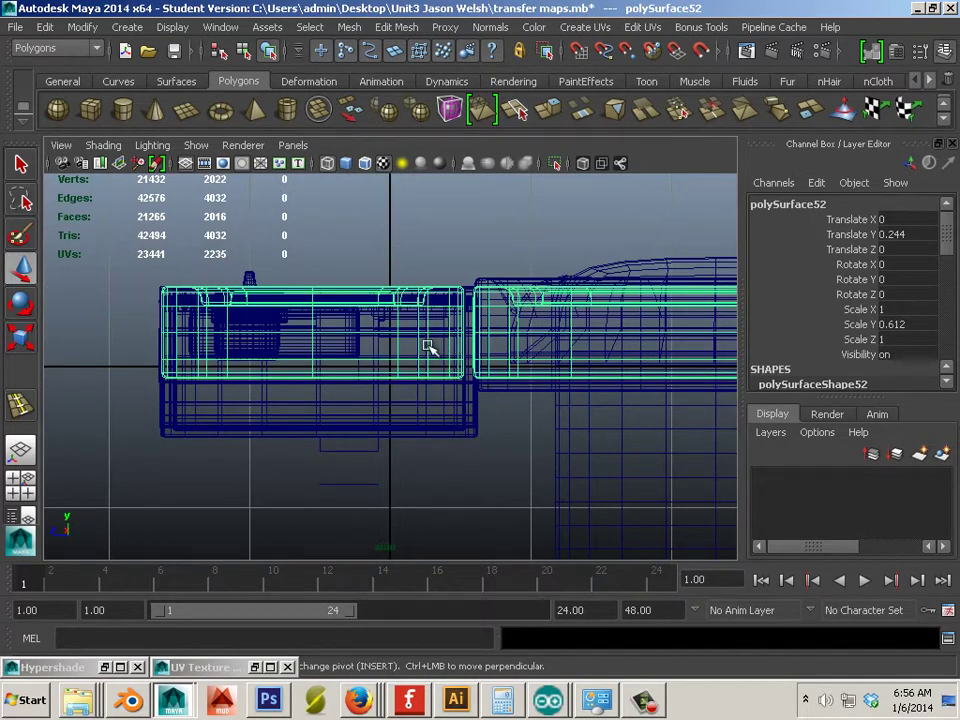
{"action": "scroll", "coordinate": [428, 346], "scroll_direction": "up", "scroll_amount": 1}
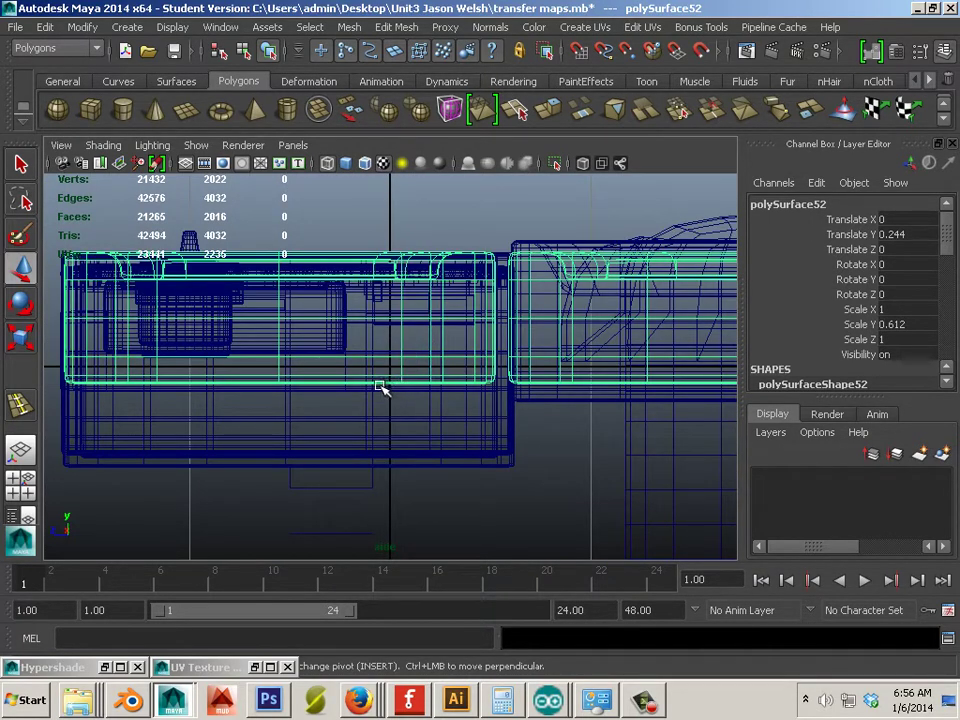
{"action": "right_click_drag", "start_coordinate": [376, 384], "coordinate": [300, 311]}
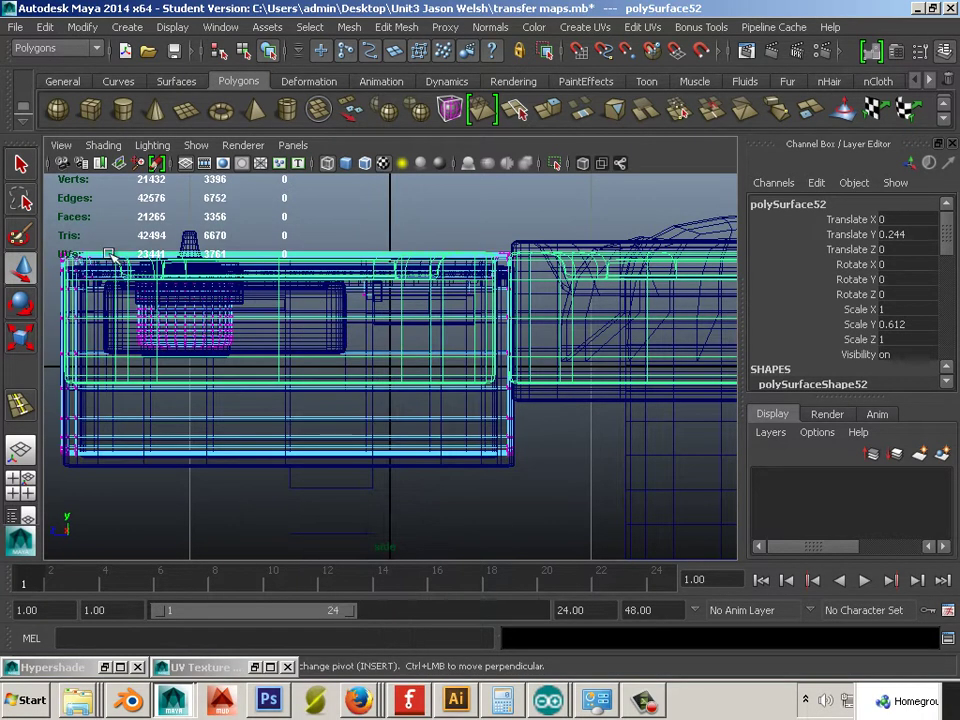
{"action": "key", "text": "ctrl+z"}
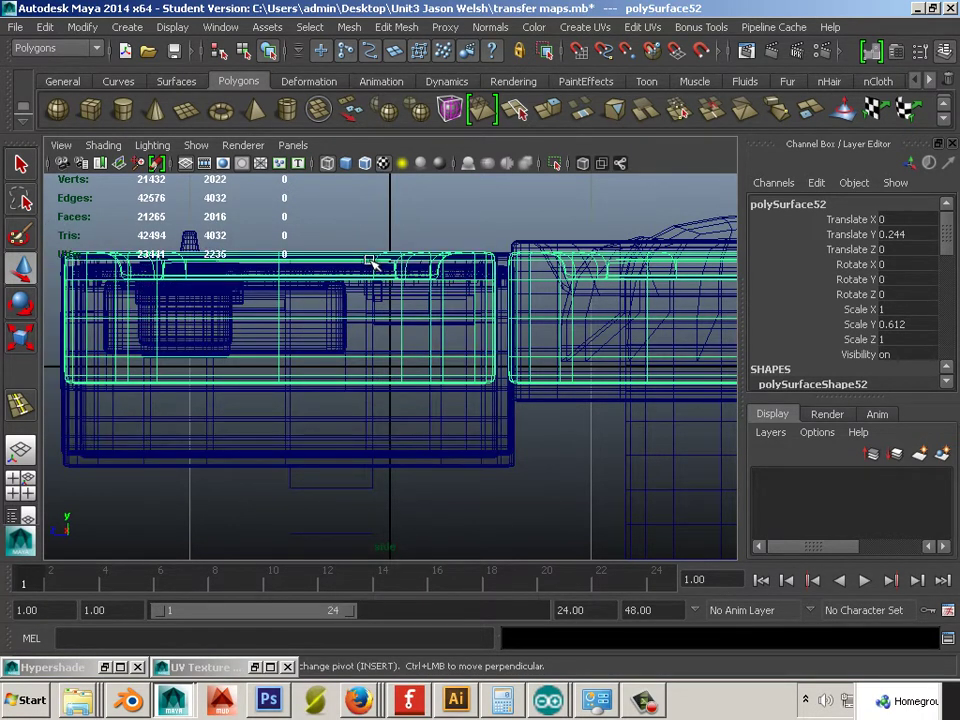
Try to select faces of the combined blocks mesh in the side view
{"action": "left_click_drag", "start_coordinate": [433, 258], "coordinate": [435, 272], "text": "alt"}
{"action": "key", "text": "space"}
{"action": "key", "text": "space"}
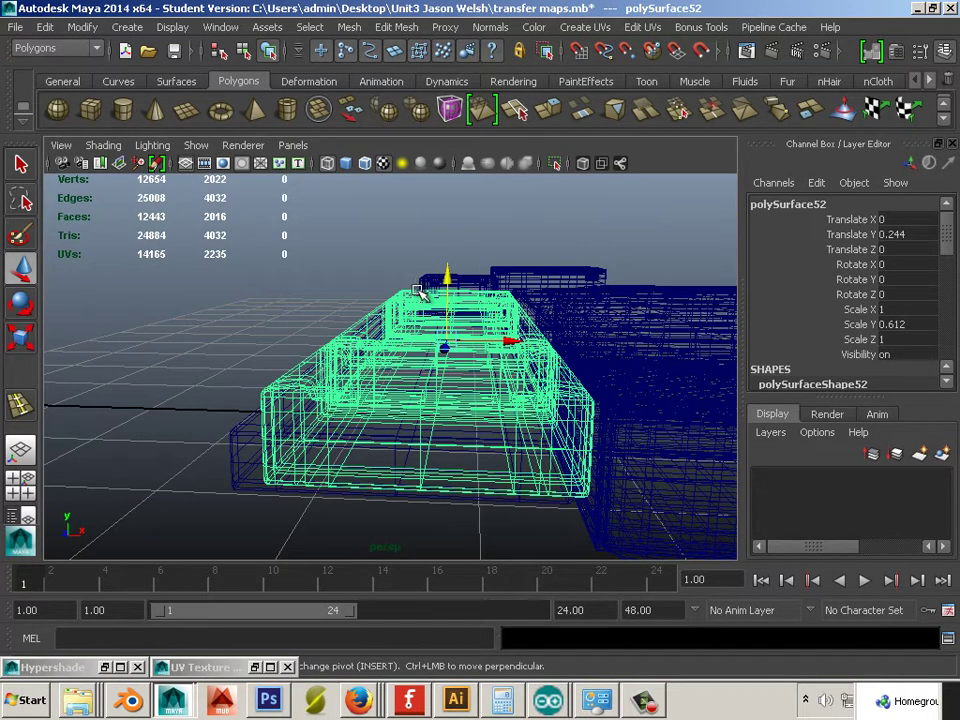
{"action": "right_click_drag", "start_coordinate": [273, 310], "coordinate": [195, 232]}
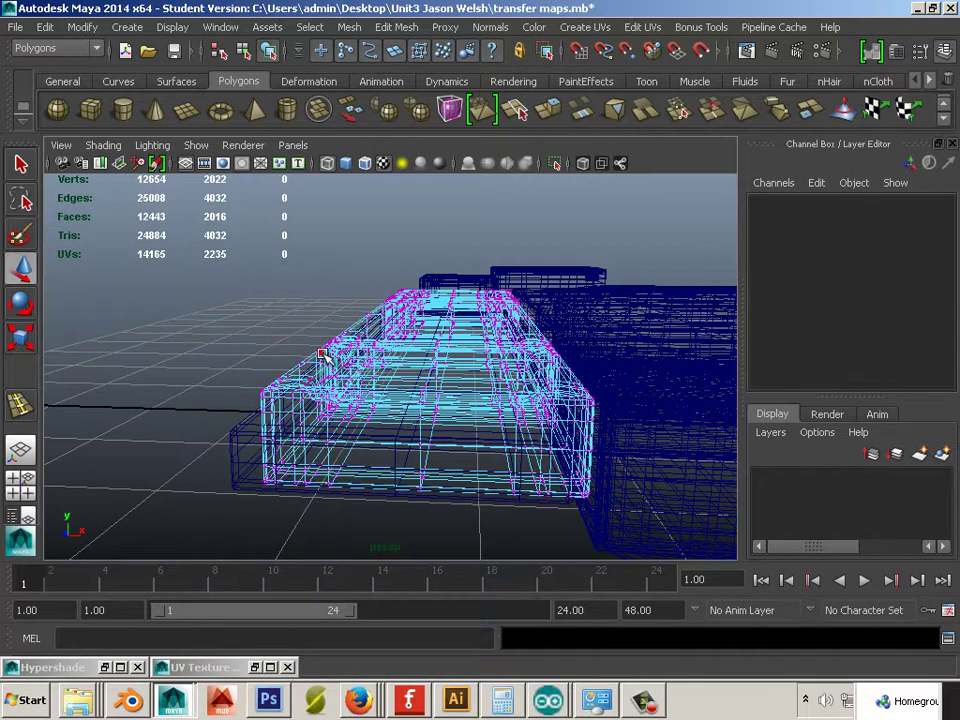
{"action": "right_click_drag", "start_coordinate": [325, 355], "coordinate": [395, 295]}
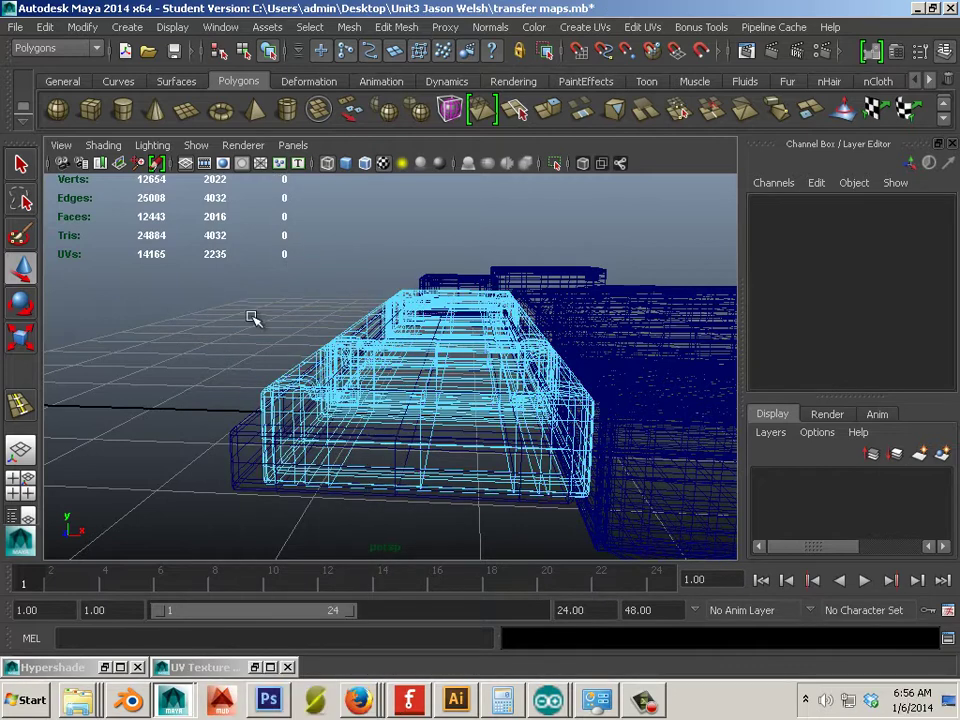
{"action": "key", "text": "space"}
{"action": "key", "text": "space"}
{"action": "left_click_drag", "start_coordinate": [266, 290], "coordinate": [189, 274]}
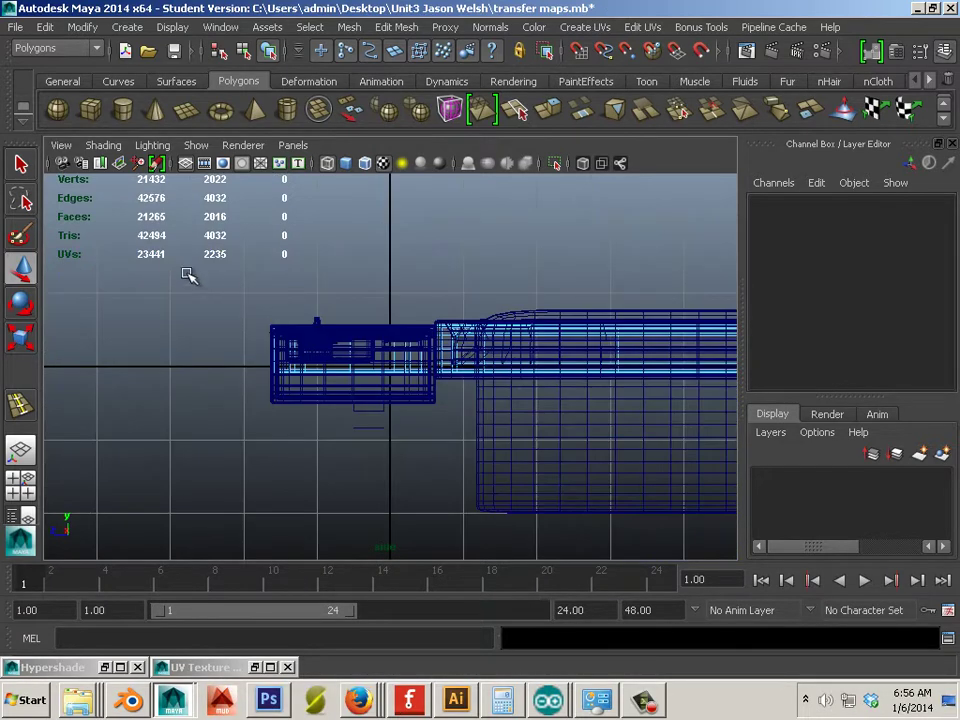
{"action": "left_click", "coordinate": [430, 365]}
{"action": "scroll", "coordinate": [430, 366], "scroll_direction": "up", "scroll_amount": 3}
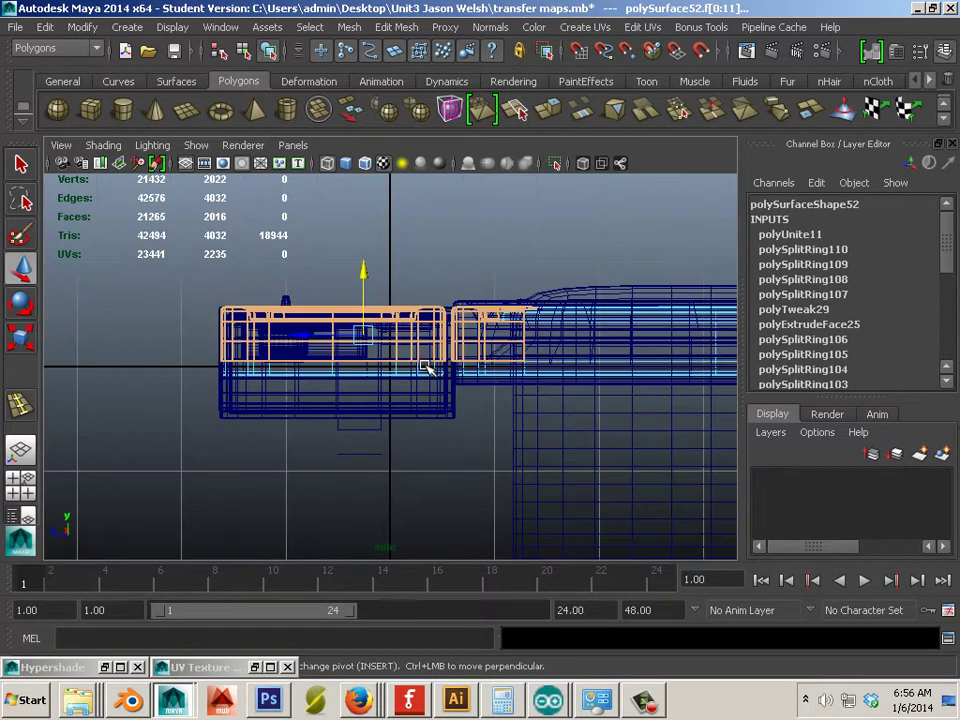
{"action": "left_click", "coordinate": [427, 363]}
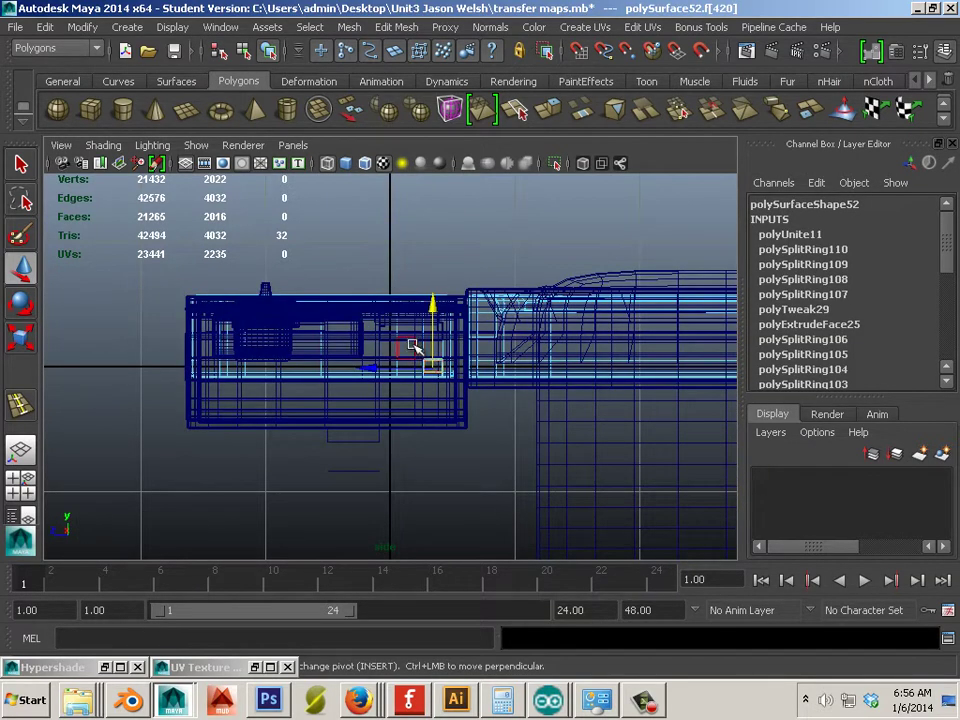
Try to flatten the upper vertices of the end block by scaling them vertically, and undo the scaling
{"action": "right_click_drag", "start_coordinate": [413, 345], "coordinate": [294, 302]}
{"action": "left_click_drag", "start_coordinate": [75, 270], "coordinate": [450, 365]}
{"action": "scroll", "coordinate": [430, 390], "scroll_direction": "up", "scroll_amount": 2}
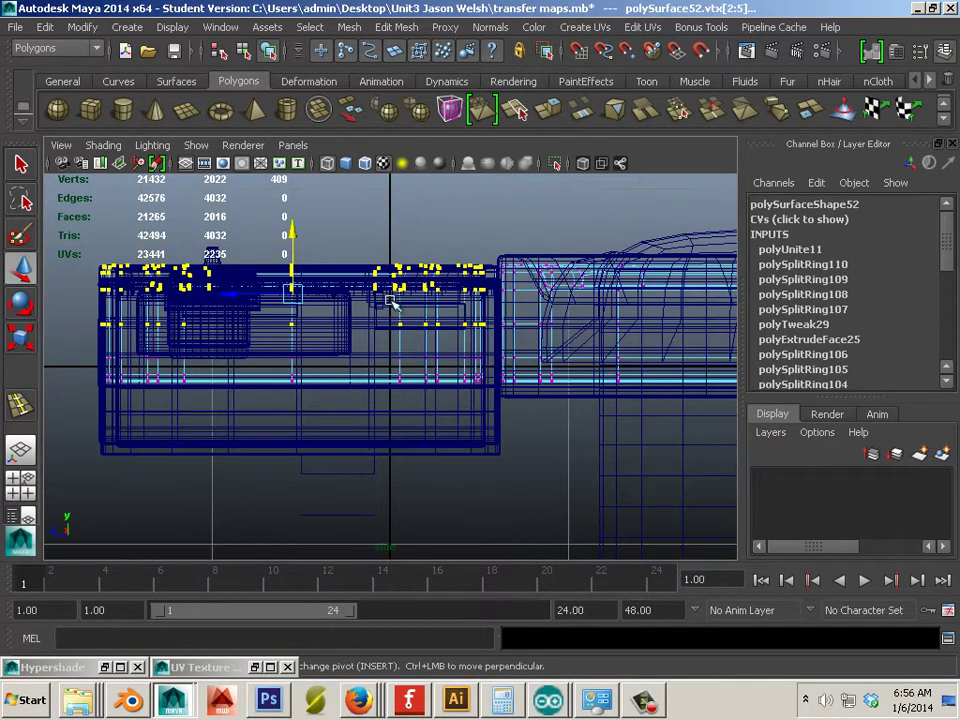
{"action": "middle_click_drag", "start_coordinate": [328, 283], "coordinate": [405, 367], "text": "alt"}
{"action": "scroll", "coordinate": [404, 366], "scroll_direction": "up", "scroll_amount": 5}
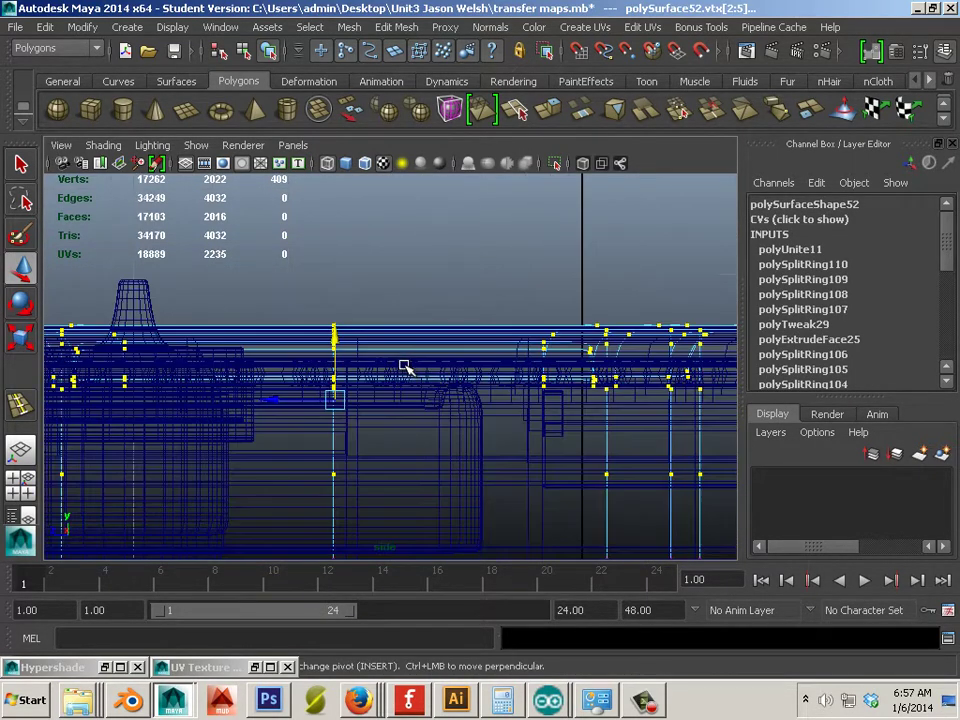
{"action": "key", "text": "r"}
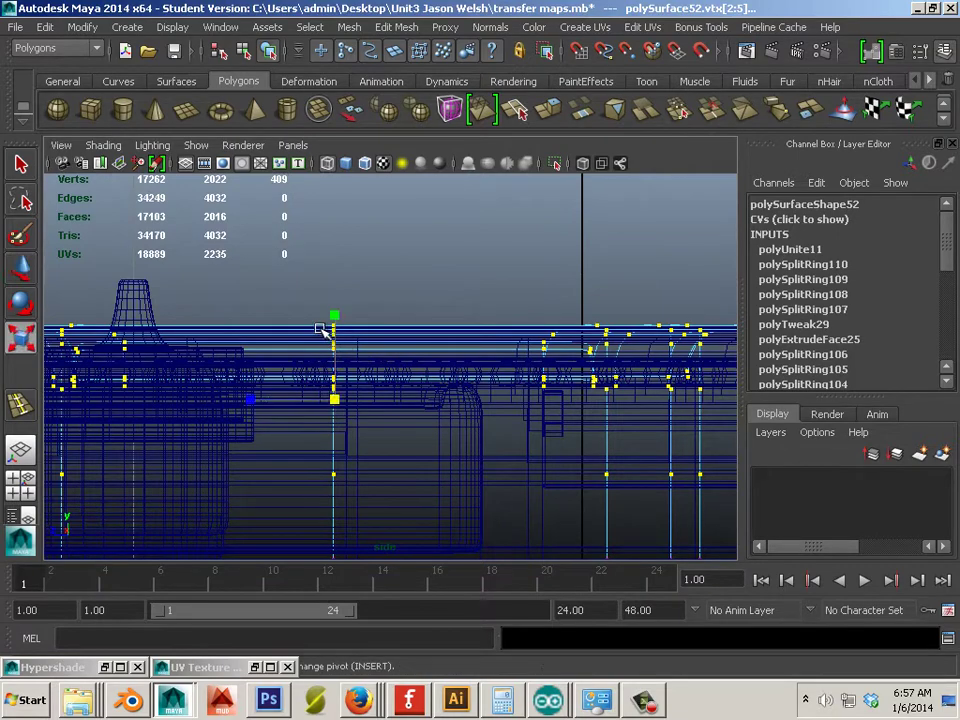
{"action": "left_click_drag", "start_coordinate": [335, 315], "coordinate": [338, 360]}
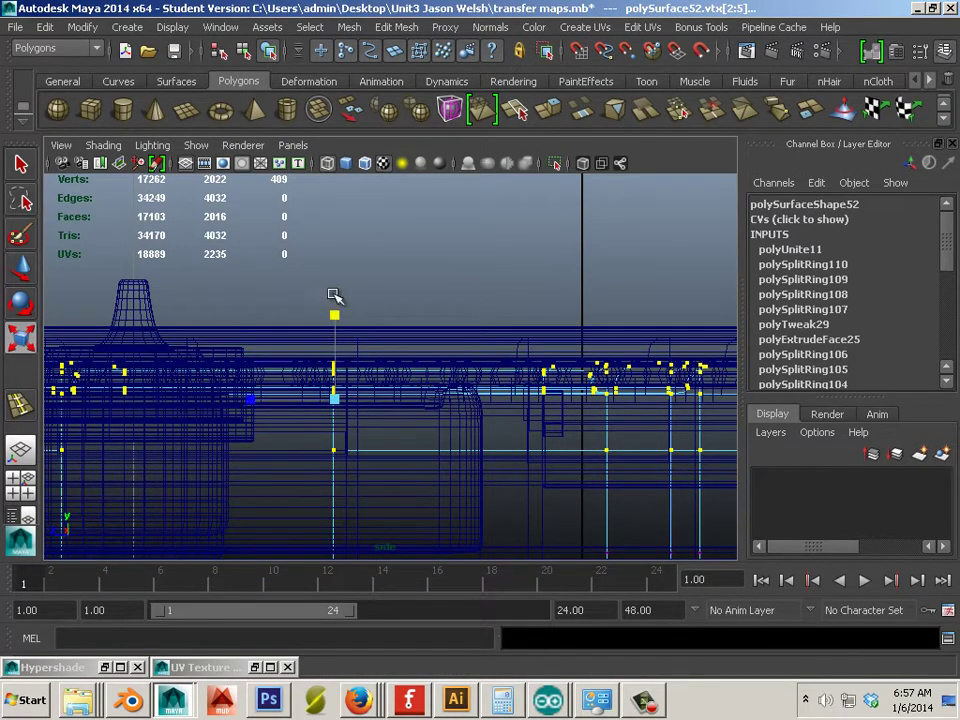
{"action": "key", "text": "space"}
{"action": "key", "text": "space"}
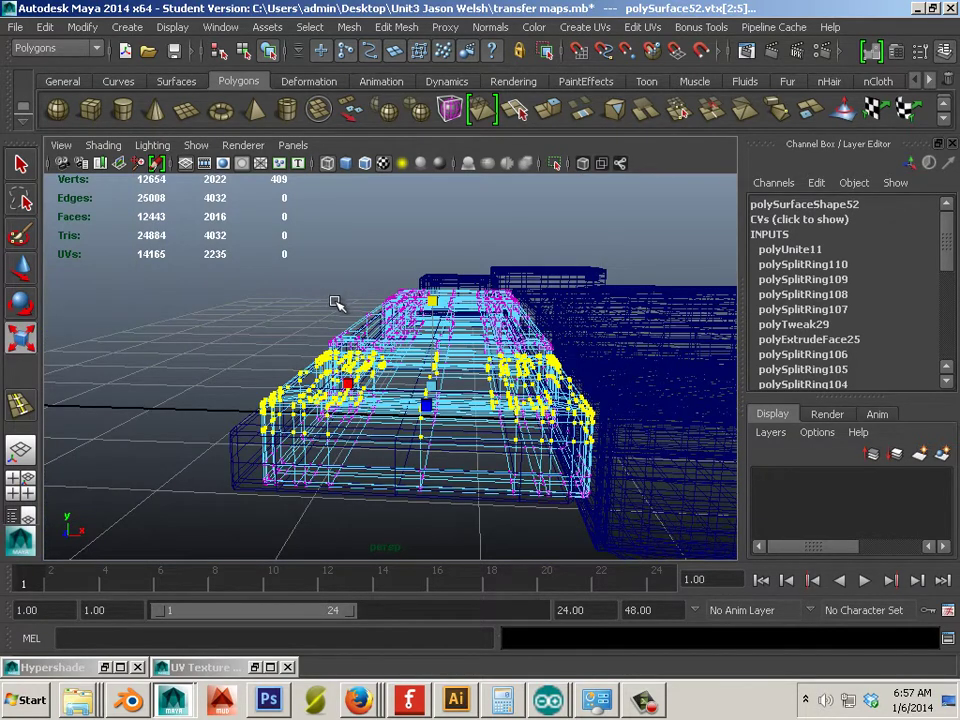
{"action": "key", "text": "ctrl+z"}
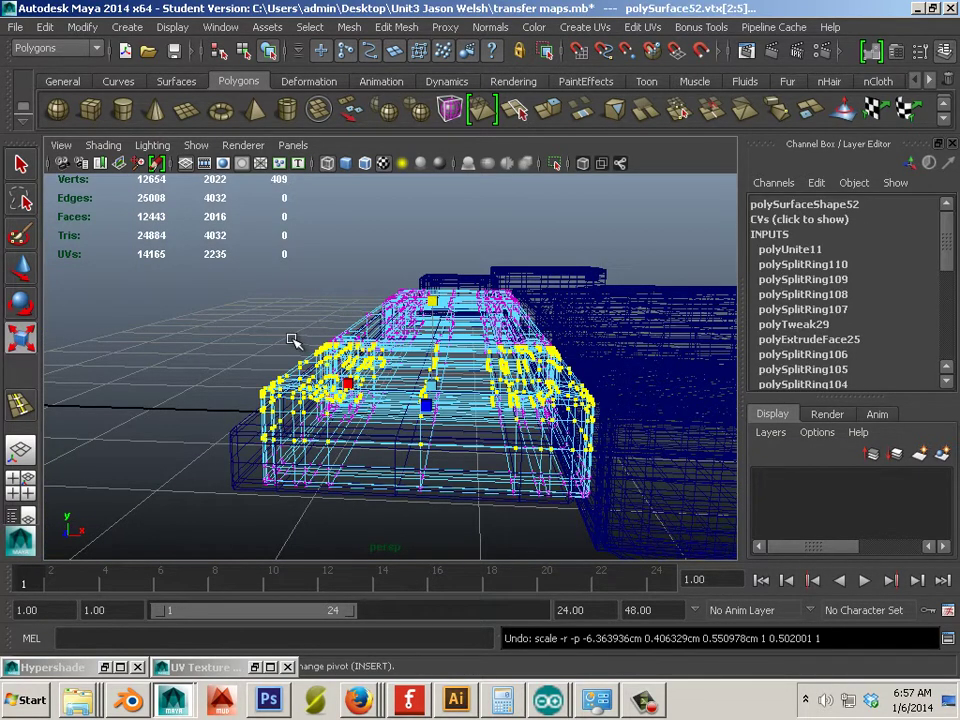
Select the upper vertices of all three combined blocks in the perspective view
{"action": "left_click", "coordinate": [300, 331]}
{"action": "right_click_drag", "start_coordinate": [352, 325], "coordinate": [414, 285]}
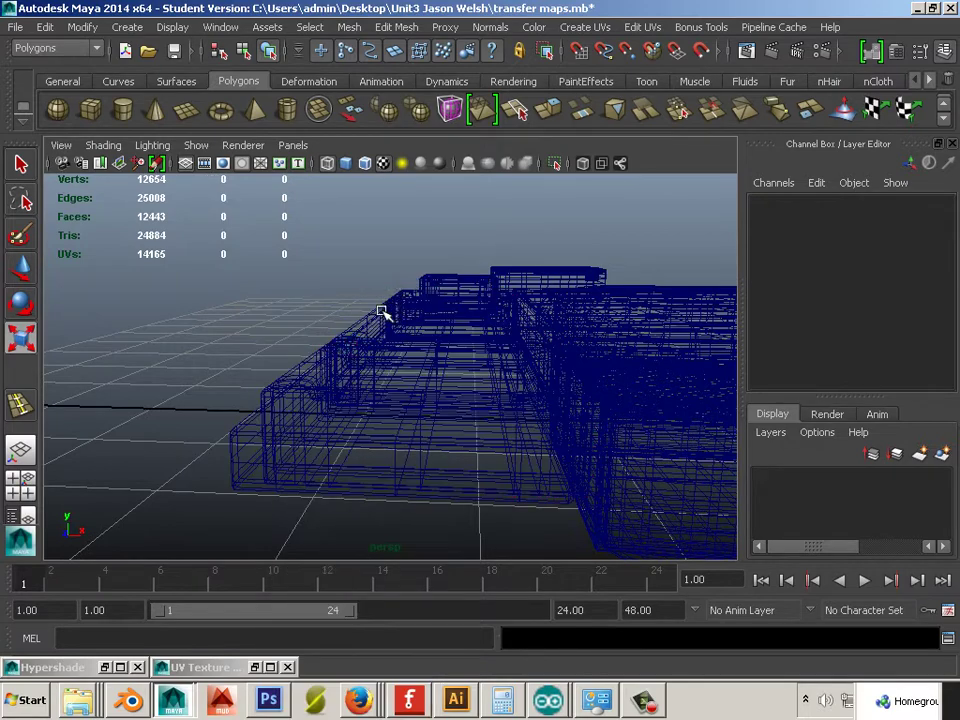
{"action": "left_click", "coordinate": [383, 313]}
{"action": "right_click_drag", "start_coordinate": [330, 312], "coordinate": [265, 330]}
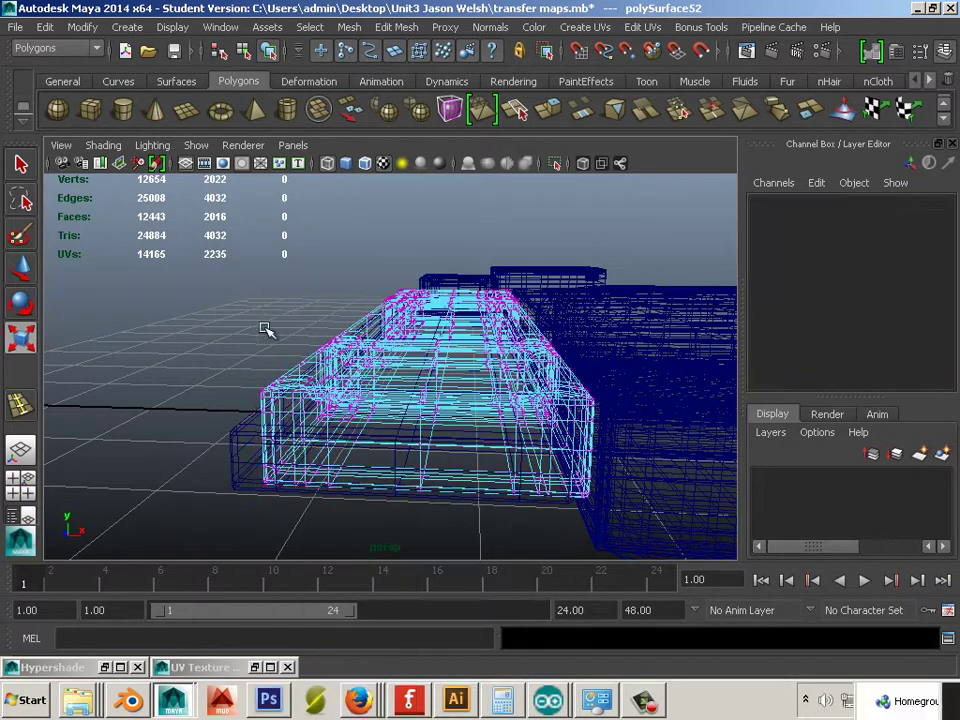
{"action": "left_click_drag", "start_coordinate": [265, 330], "coordinate": [259, 321], "text": "alt"}
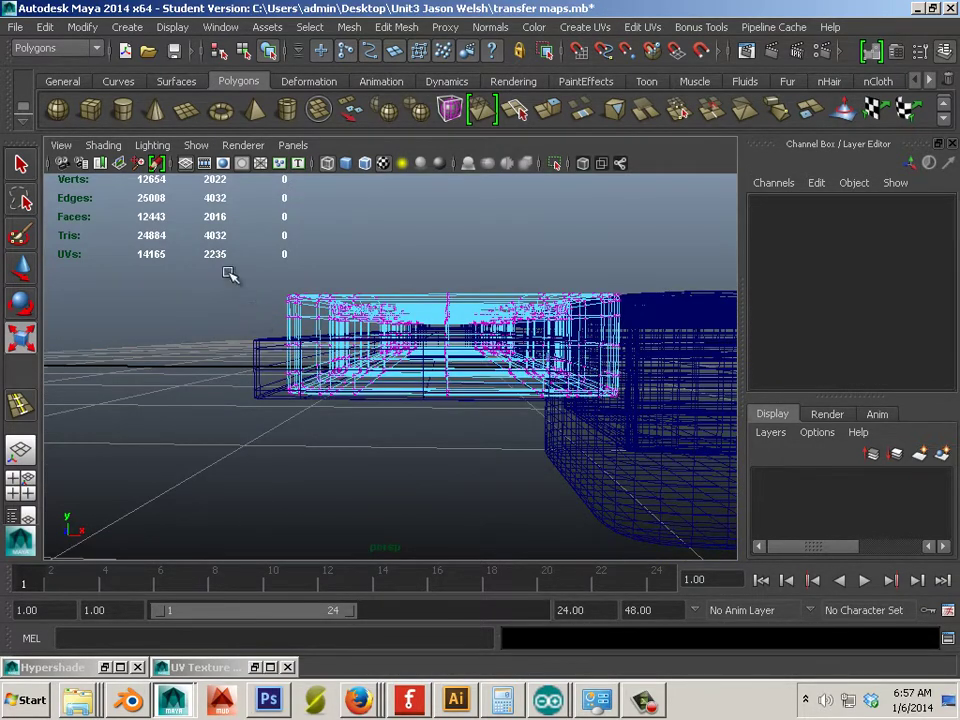
{"action": "left_click_drag", "start_coordinate": [217, 262], "coordinate": [641, 329]}
Scale the selected upper vertices vertically and raise them slightly with the model shaded
{"action": "left_click_drag", "start_coordinate": [198, 331], "coordinate": [281, 349], "text": "alt"}
{"action": "key", "text": "5"}
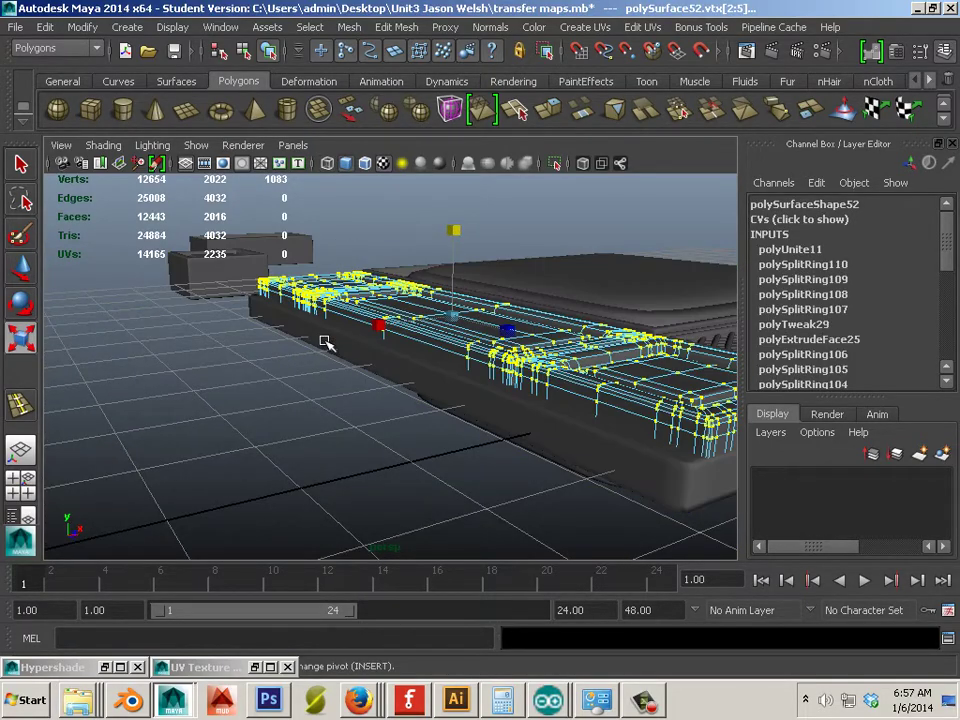
{"action": "left_click_drag", "start_coordinate": [344, 352], "coordinate": [369, 307], "text": "alt"}
{"action": "left_click_drag", "start_coordinate": [456, 239], "coordinate": [455, 275]}
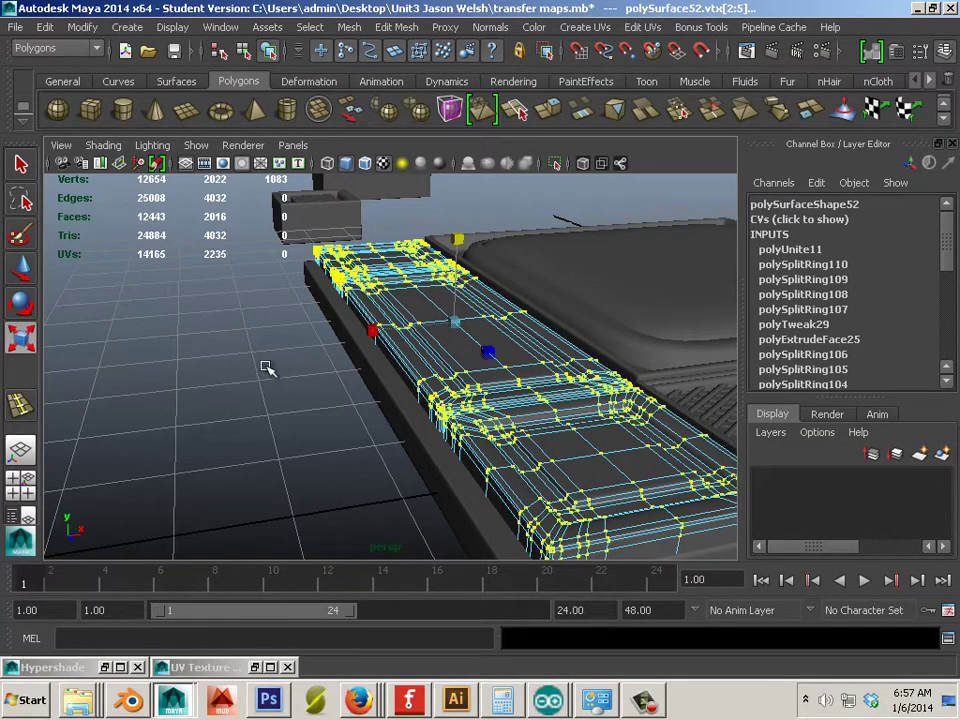
{"action": "mouse_move", "coordinate": [260, 375]}
{"action": "left_mouse_down", "text": "alt"}
{"action": "mouse_move", "coordinate": [236, 369]}
{"action": "mouse_move", "coordinate": [259, 364]}
{"action": "mouse_move", "coordinate": [250, 360]}
{"action": "left_mouse_up", "text": "alt"}
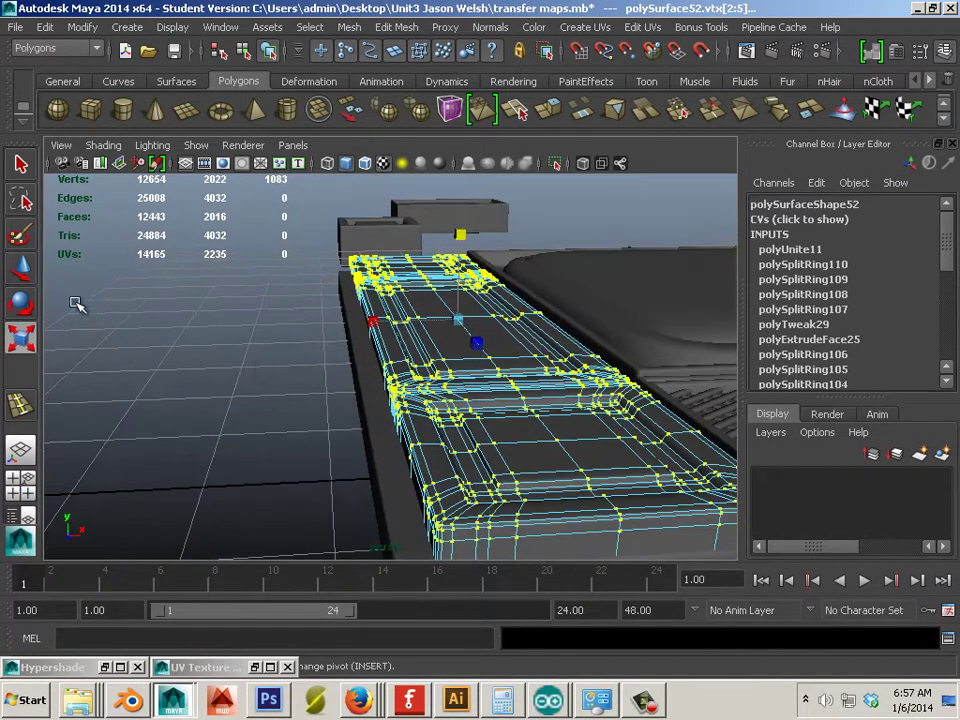
{"action": "left_click", "coordinate": [22, 270]}
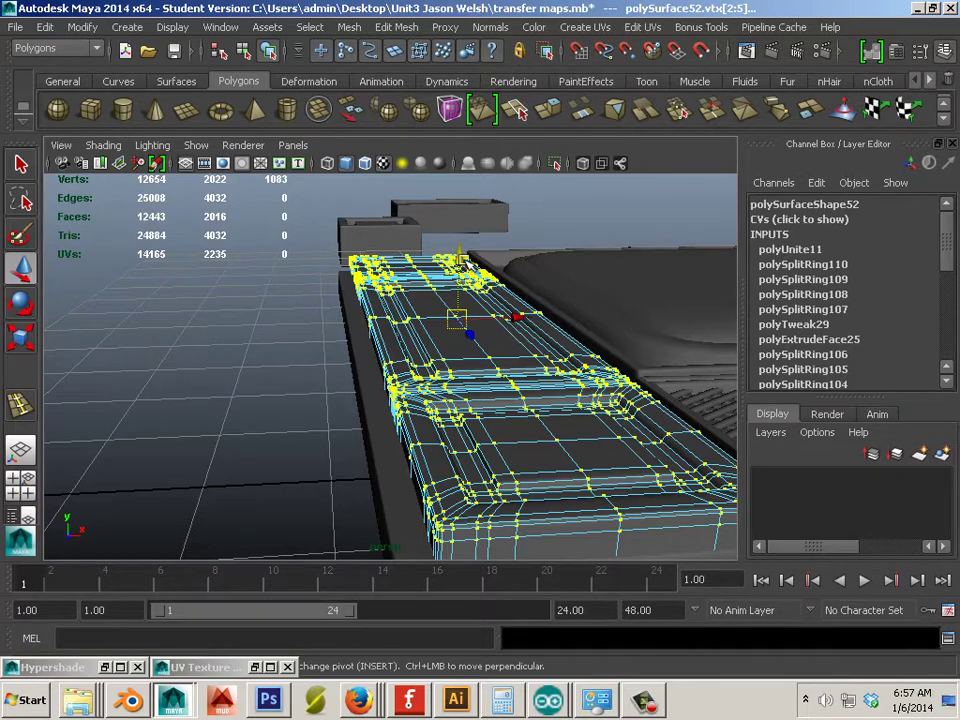
{"action": "left_click_drag", "start_coordinate": [462, 256], "coordinate": [458, 261]}
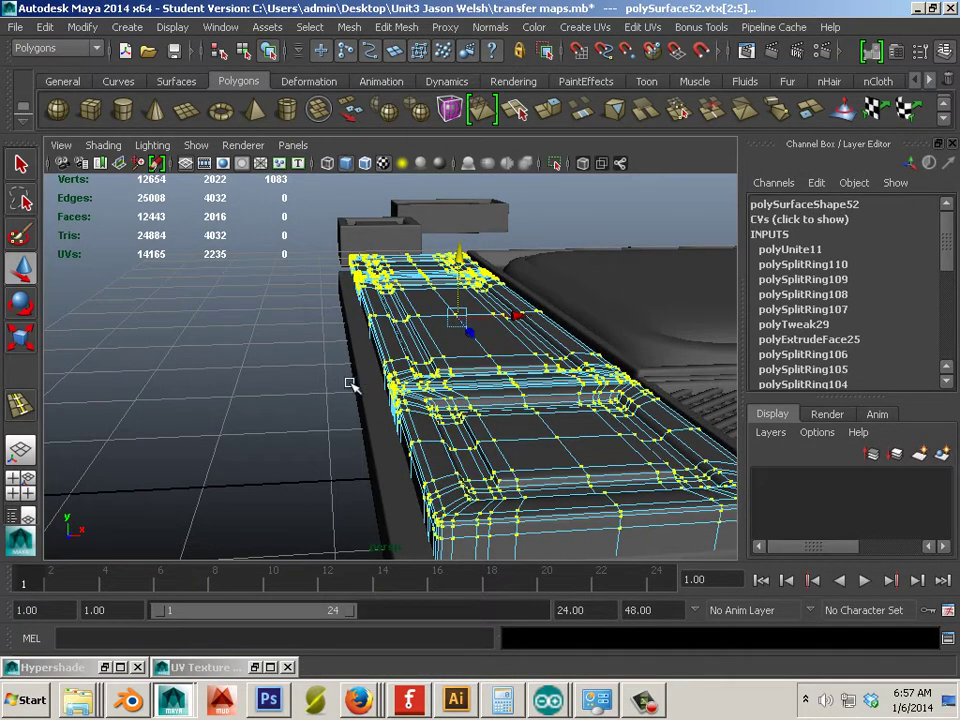
Move the slab back around the blocks to X -6.349 and Y 0.249, and widen it to Scale X 2.352
{"action": "key", "text": "F8"}
{"action": "left_click", "coordinate": [364, 393]}
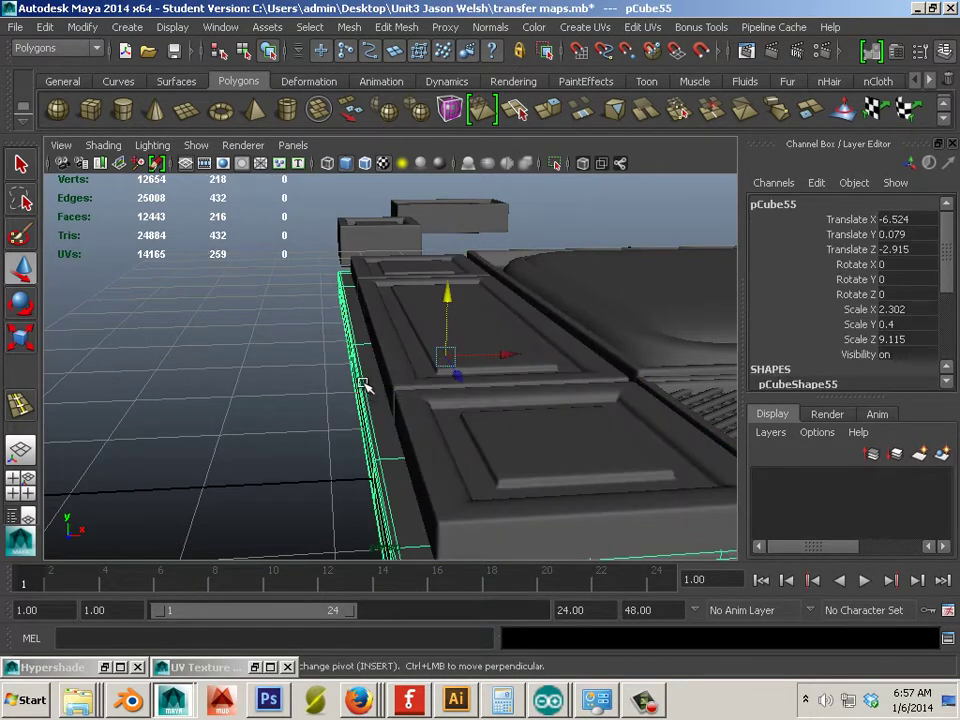
{"action": "mouse_move", "coordinate": [447, 298]}
{"action": "left_mouse_down"}
{"action": "mouse_move", "coordinate": [451, 274]}
{"action": "mouse_move", "coordinate": [453, 288]}
{"action": "left_mouse_up"}
{"action": "middle_click_drag", "start_coordinate": [497, 369], "coordinate": [385, 373], "text": "alt"}
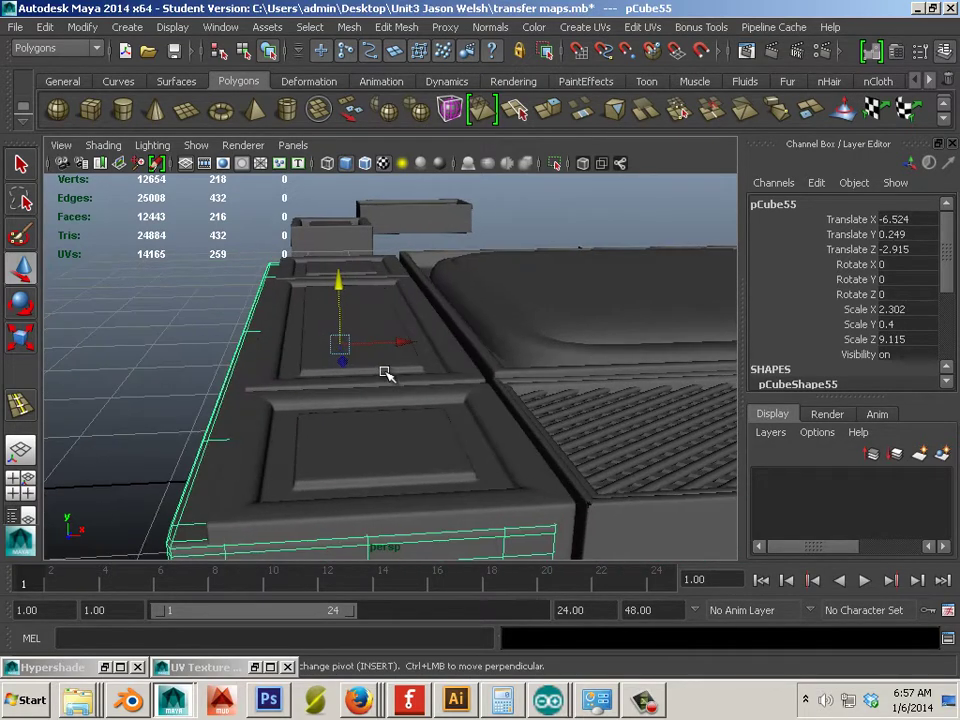
{"action": "left_click_drag", "start_coordinate": [408, 342], "coordinate": [424, 342]}
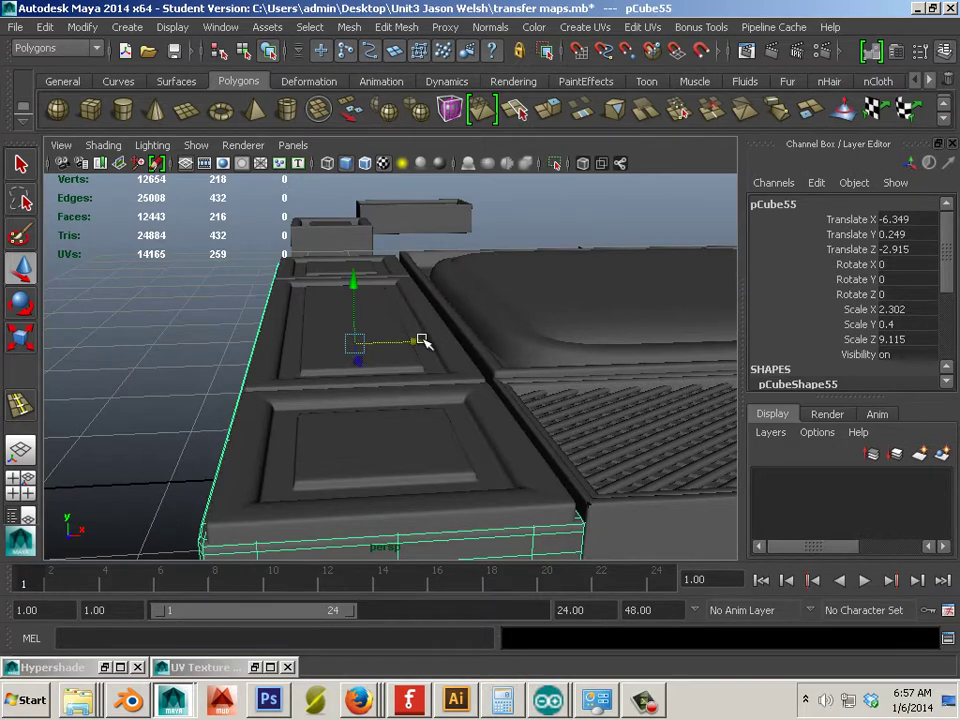
{"action": "key", "text": "r"}
{"action": "left_click_drag", "start_coordinate": [437, 339], "coordinate": [440, 341]}
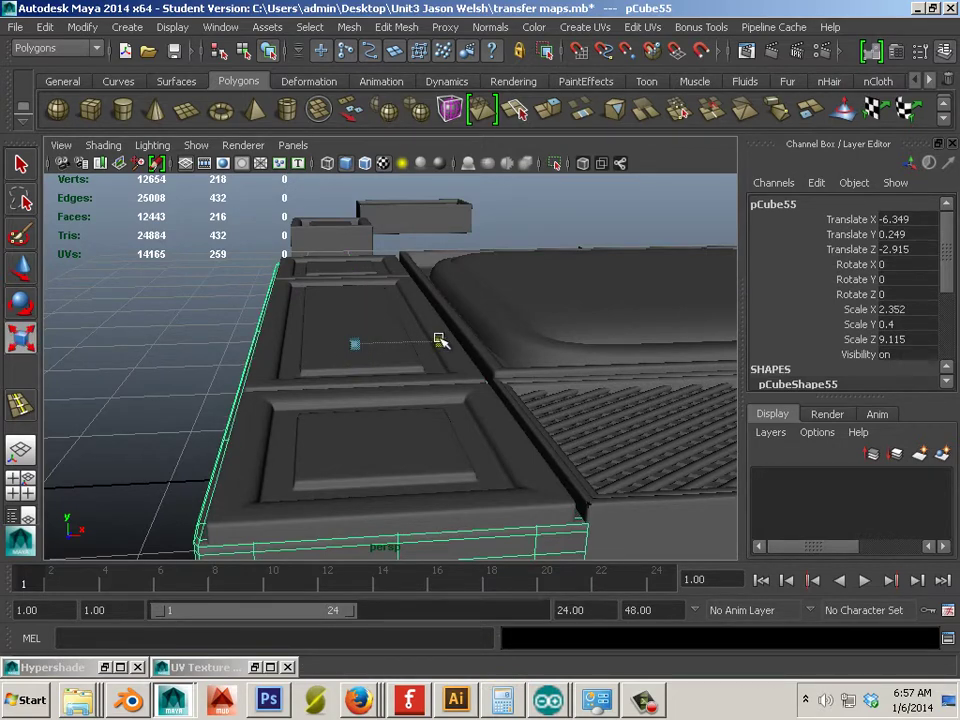
{"action": "left_click", "coordinate": [199, 369]}
{"action": "left_click_drag", "start_coordinate": [199, 369], "coordinate": [326, 418], "text": "alt"}
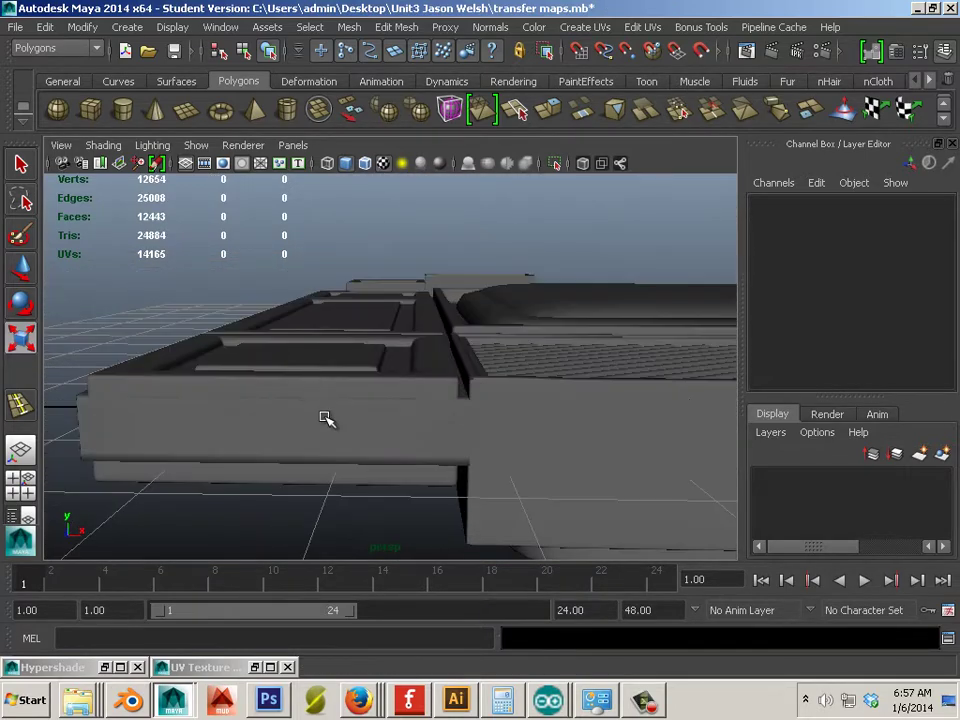
Move the smoothed slab around the blocks to X -6.302, then deselect it
{"action": "left_click", "coordinate": [395, 398]}
{"action": "key", "text": "w"}
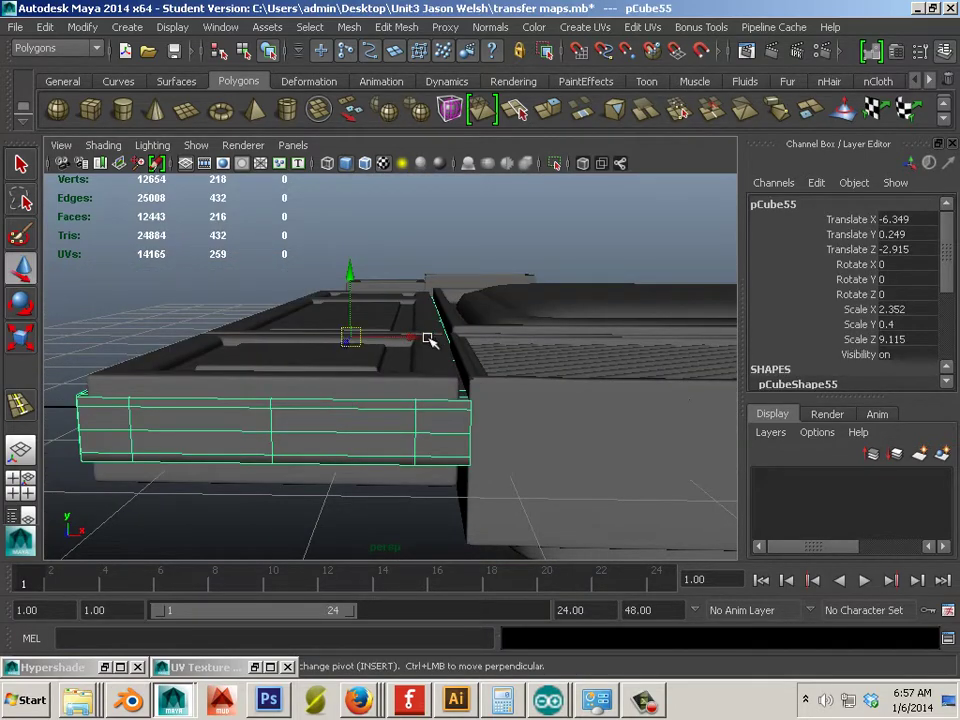
{"action": "left_click_drag", "start_coordinate": [425, 338], "coordinate": [426, 339]}
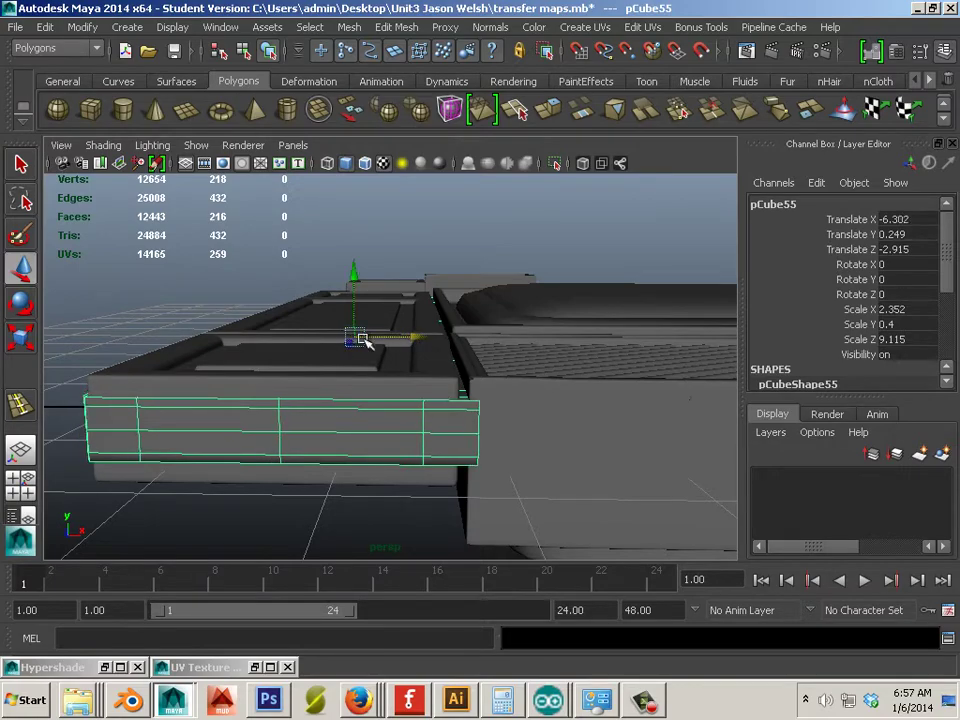
{"action": "left_click", "coordinate": [132, 260]}
Select the three recessed blocks together with the framing slab and combine them into one mesh
{"action": "left_click_drag", "start_coordinate": [132, 264], "coordinate": [318, 396], "text": "alt"}
{"action": "right_click_drag", "start_coordinate": [318, 396], "coordinate": [327, 402], "text": "alt"}
{"action": "left_click_drag", "start_coordinate": [327, 401], "coordinate": [182, 411], "text": "alt"}
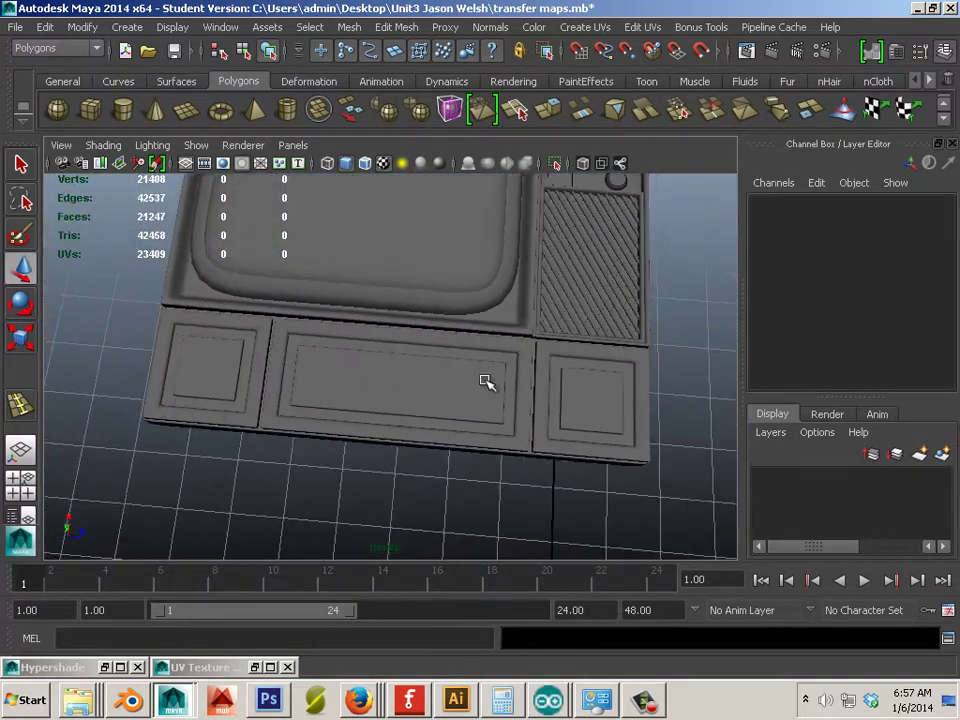
{"action": "left_click_drag", "start_coordinate": [645, 532], "coordinate": [246, 443]}
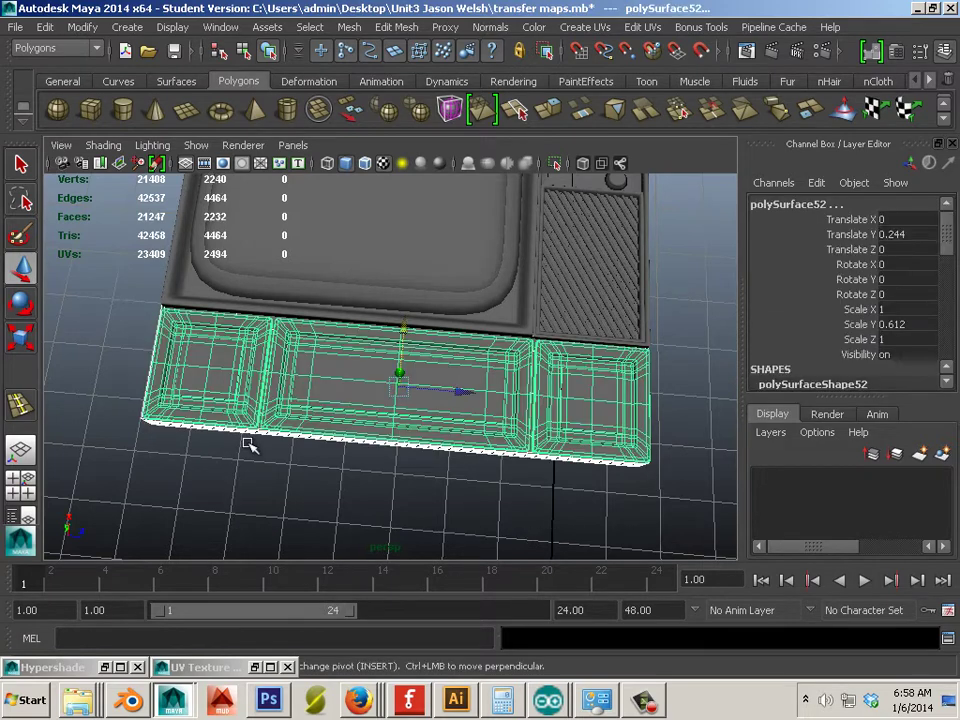
{"action": "left_click", "coordinate": [349, 27]}
{"action": "left_click", "coordinate": [385, 54]}
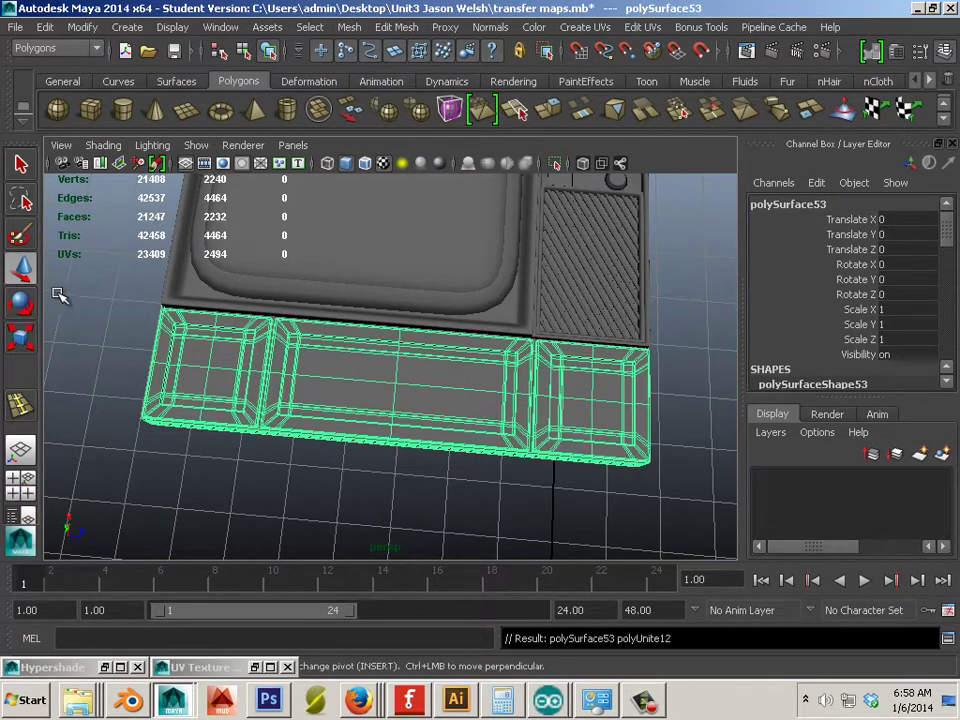
Center the pivot of the combined blocks and slab, and nudge the piece slightly along its length
{"action": "left_click", "coordinate": [286, 374]}
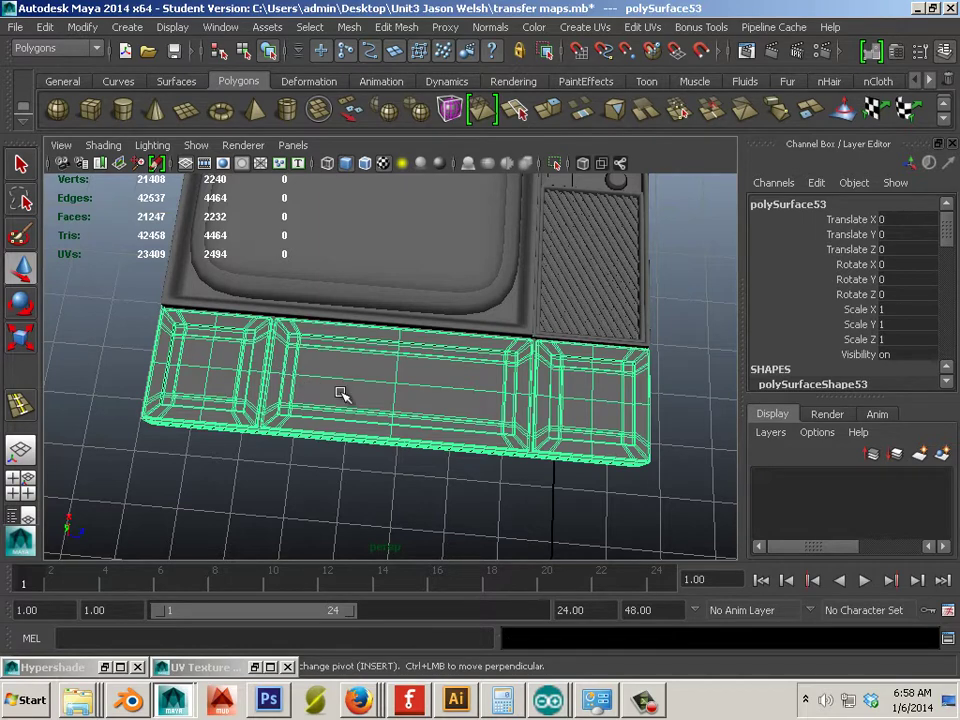
{"action": "scroll", "coordinate": [340, 394], "scroll_direction": "down", "scroll_amount": 2}
{"action": "left_click", "coordinate": [82, 27]}
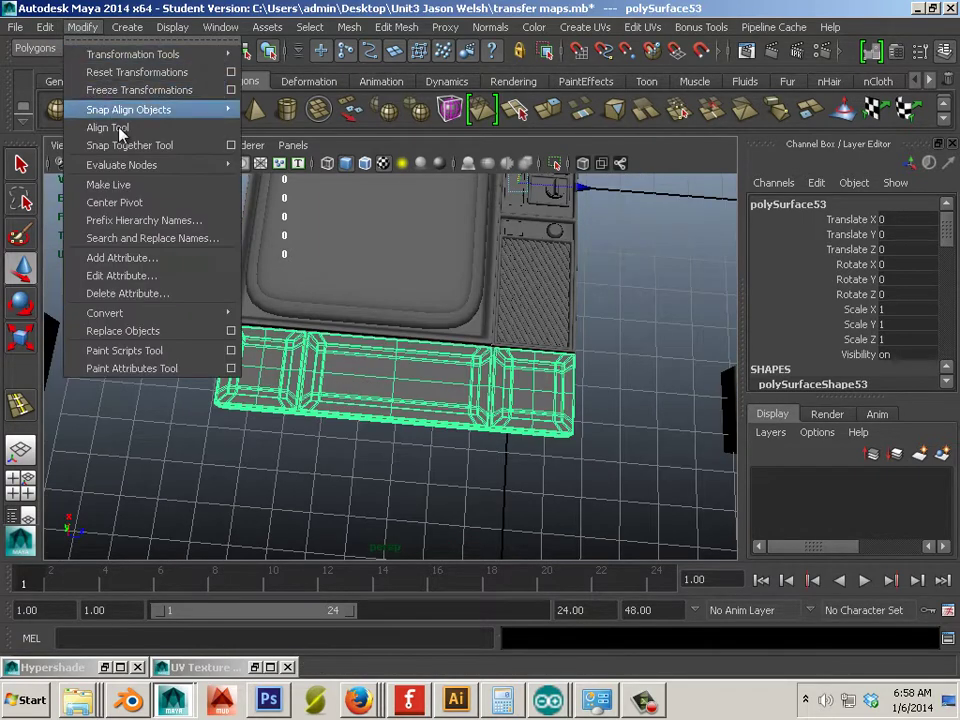
{"action": "left_click", "coordinate": [118, 202]}
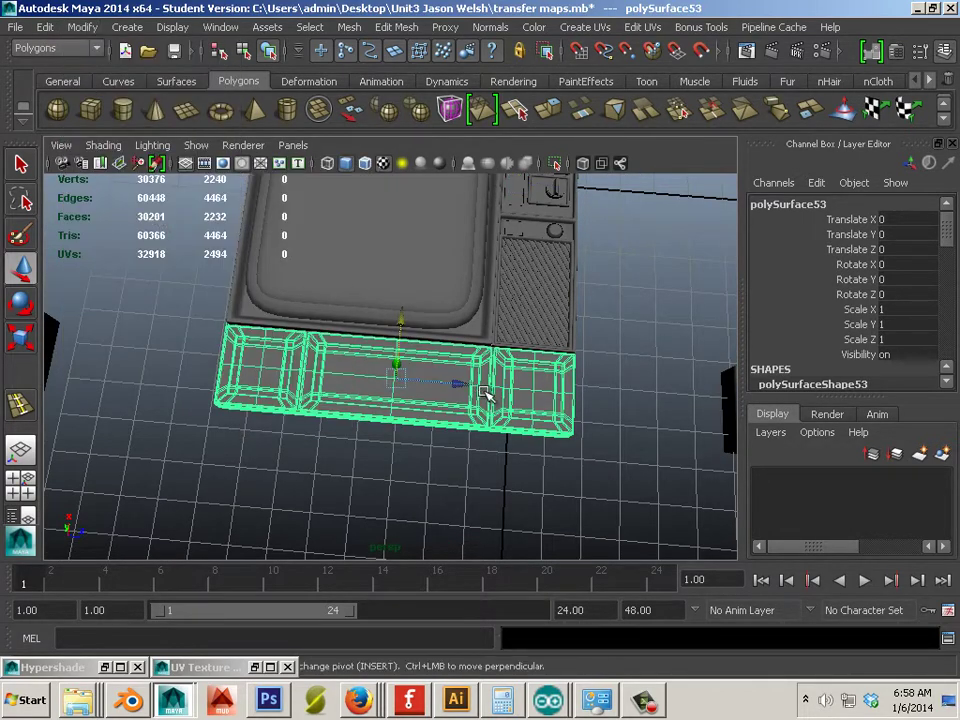
{"action": "left_click_drag", "start_coordinate": [472, 388], "coordinate": [469, 388]}
{"action": "left_click", "coordinate": [414, 476]}
{"action": "left_click_drag", "start_coordinate": [286, 441], "coordinate": [320, 456], "text": "alt"}
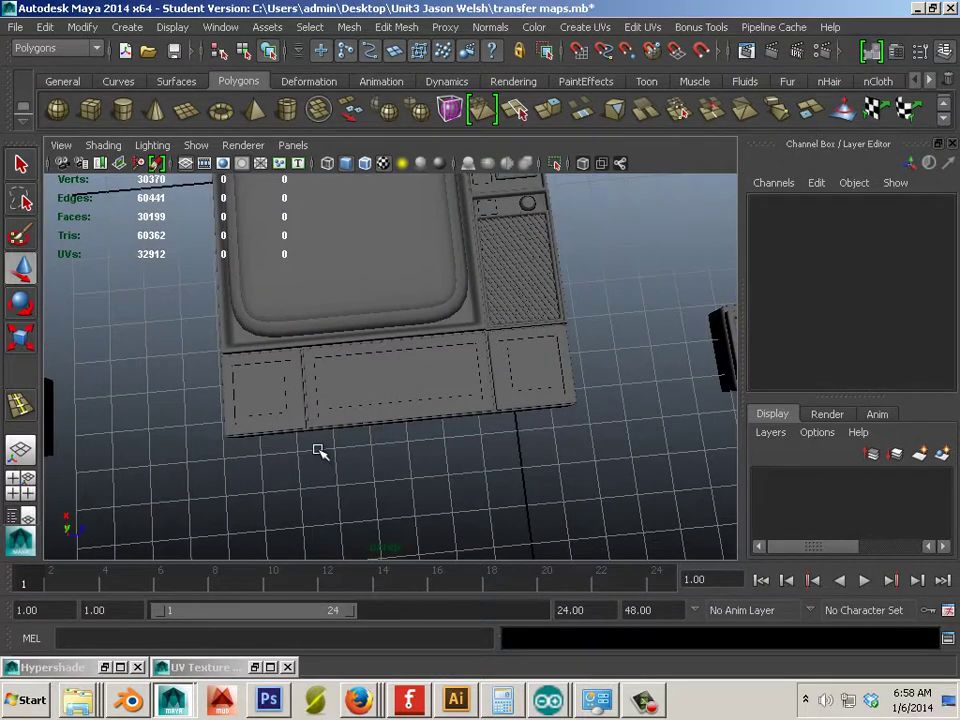